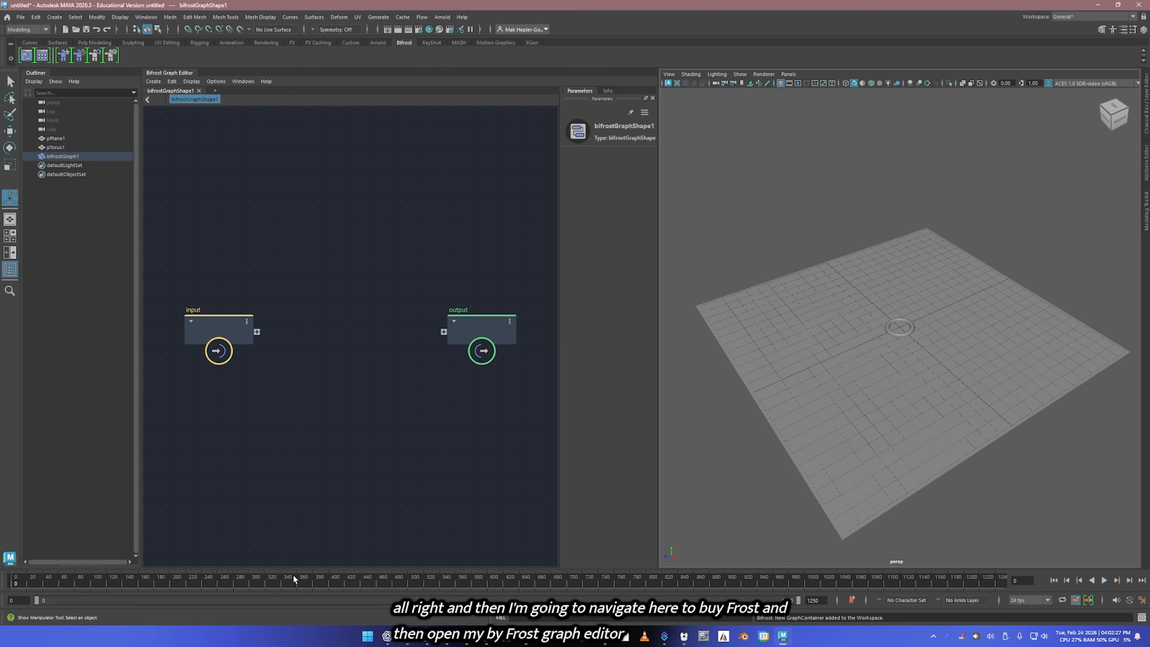
Step: Replace the graph's default input node with a pPlane1 mesh input and reposition the output node
{"action": "left_click_drag", "start_coordinate": [266, 252], "coordinate": [208, 354]}
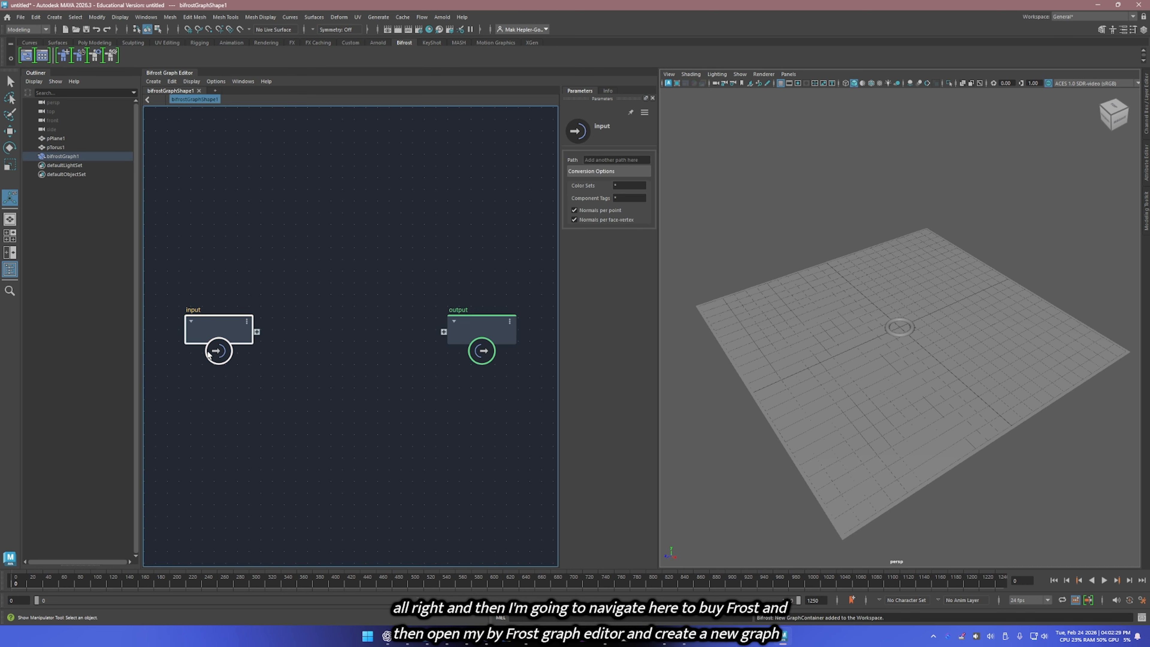
{"action": "key", "text": "Delete"}
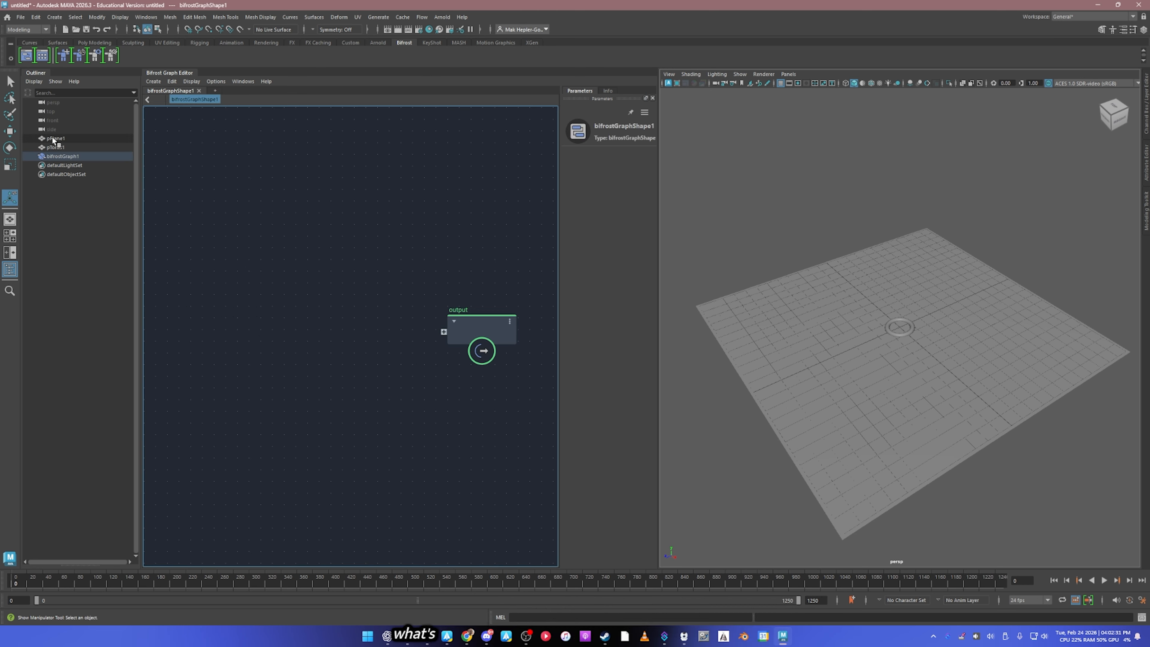
{"action": "left_click_drag", "start_coordinate": [54, 139], "coordinate": [182, 283]}
{"action": "left_click", "coordinate": [244, 318]}
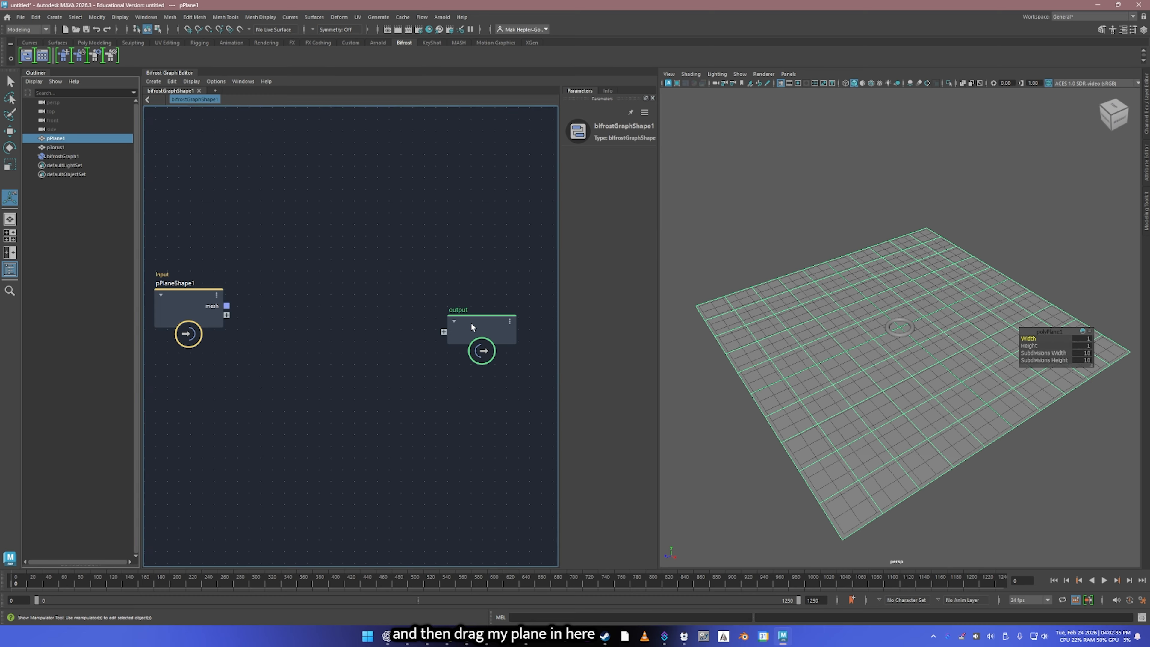
{"action": "left_click_drag", "start_coordinate": [473, 326], "coordinate": [495, 303]}
Step: Add a scatter_points node and connect the plane's mesh to its geometry input
{"action": "left_click", "coordinate": [278, 294]}
{"action": "key", "text": "Tab"}
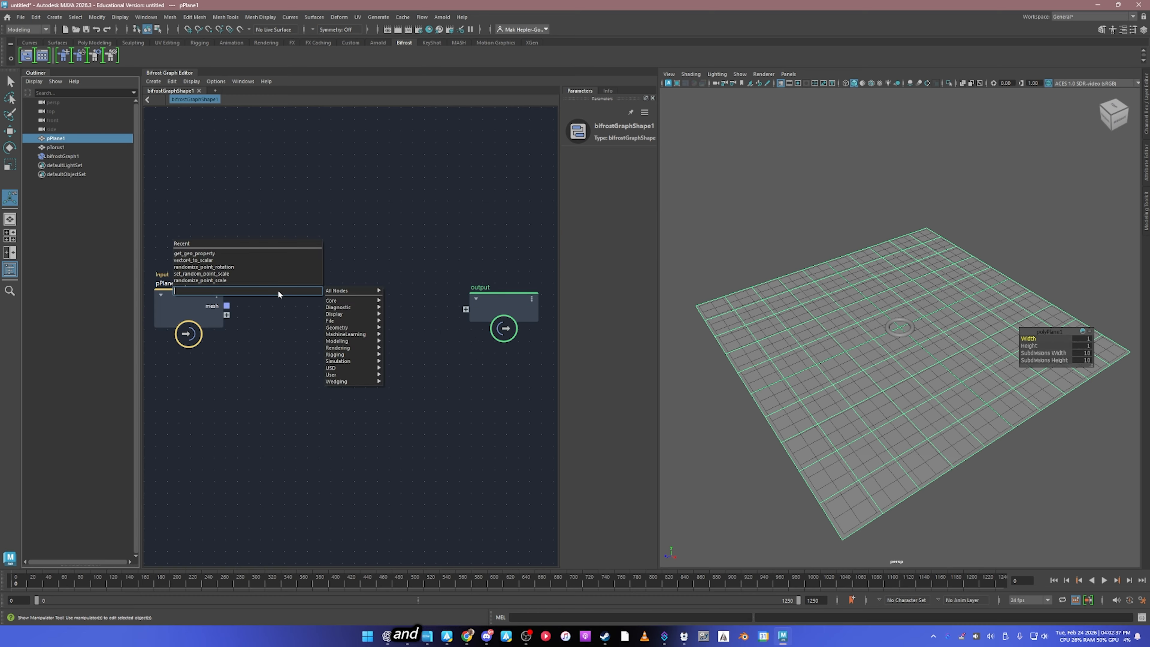
{"action": "type", "text": "scatter"}
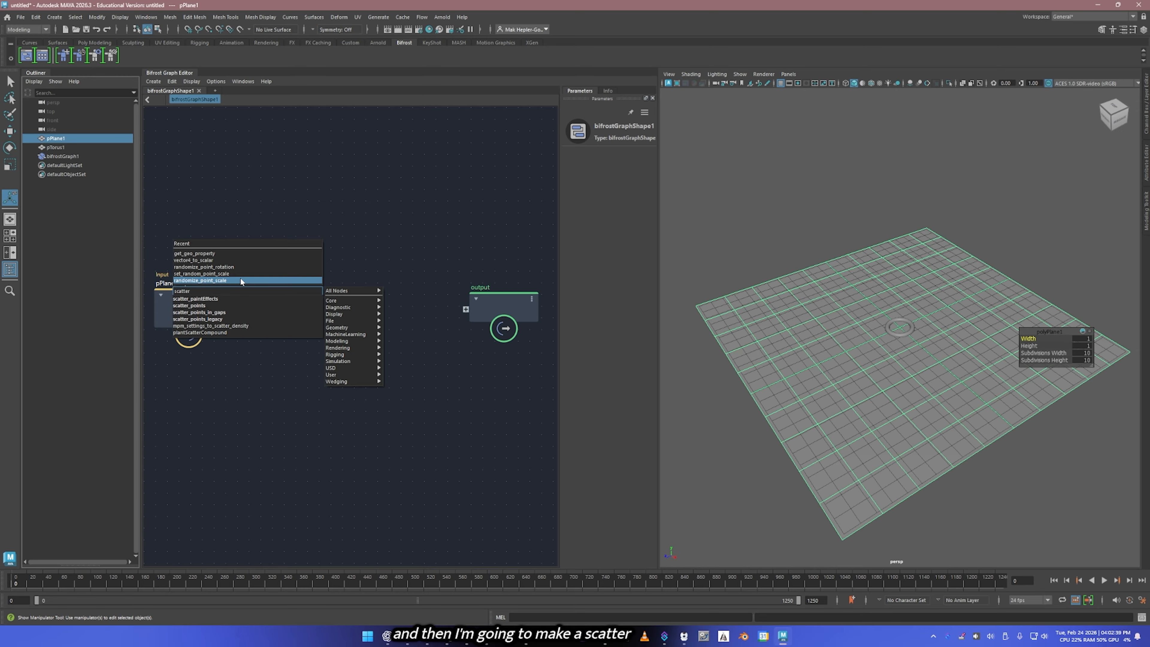
{"action": "left_click", "coordinate": [229, 305]}
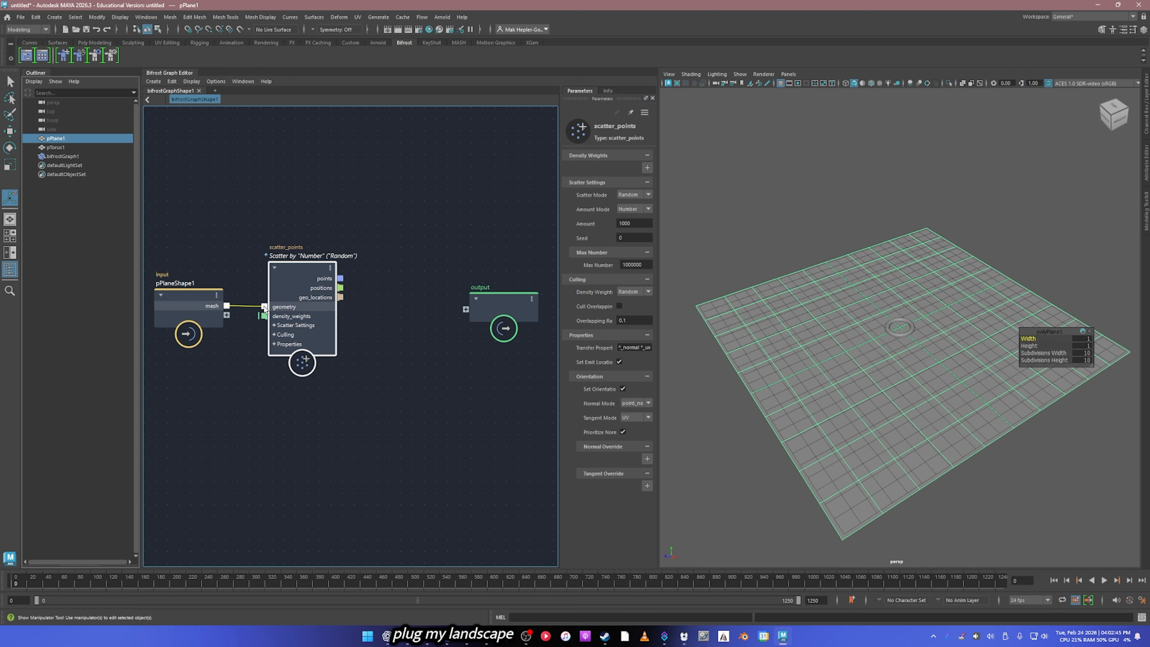
Step: Add a set_instance_geometry node before the output and feed it the points from scatter_points
{"action": "left_click_drag", "start_coordinate": [492, 307], "coordinate": [518, 303]}
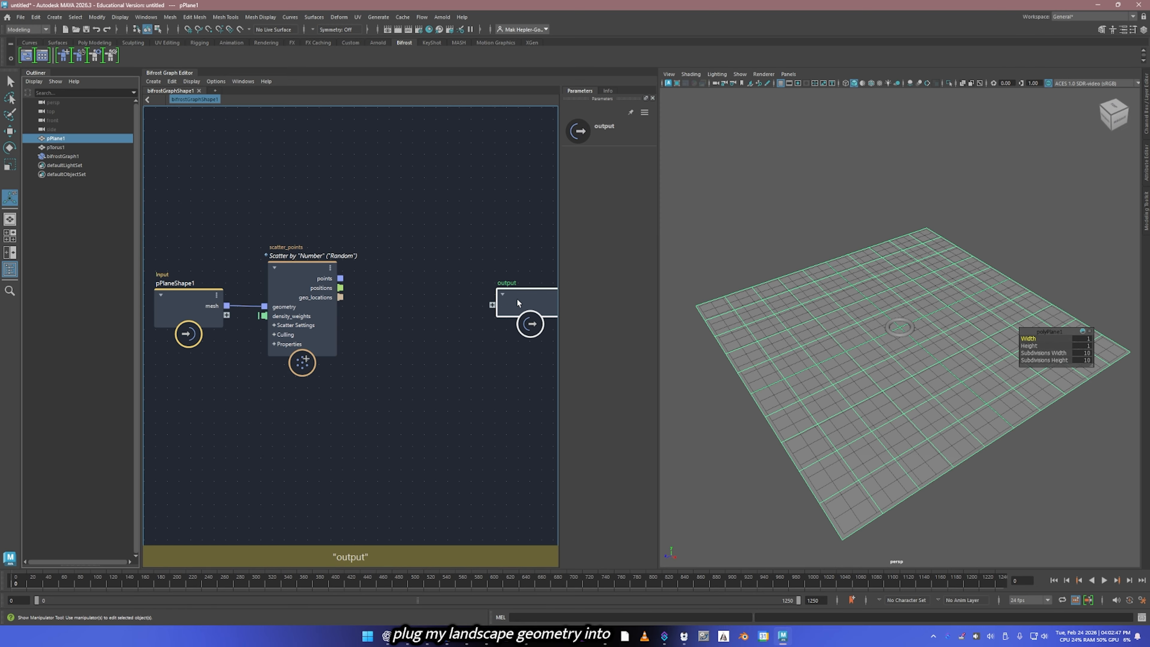
{"action": "left_click", "coordinate": [378, 304]}
{"action": "key", "text": "Tab"}
{"action": "type", "text": "s"}
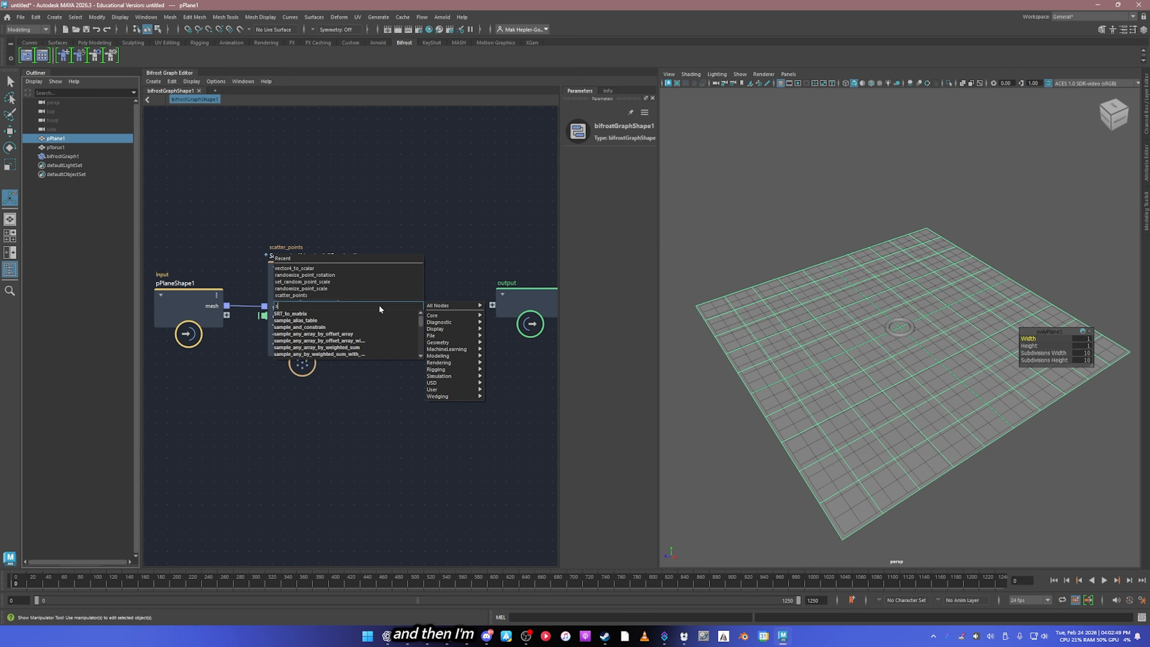
{"action": "type", "text": "et instance"}
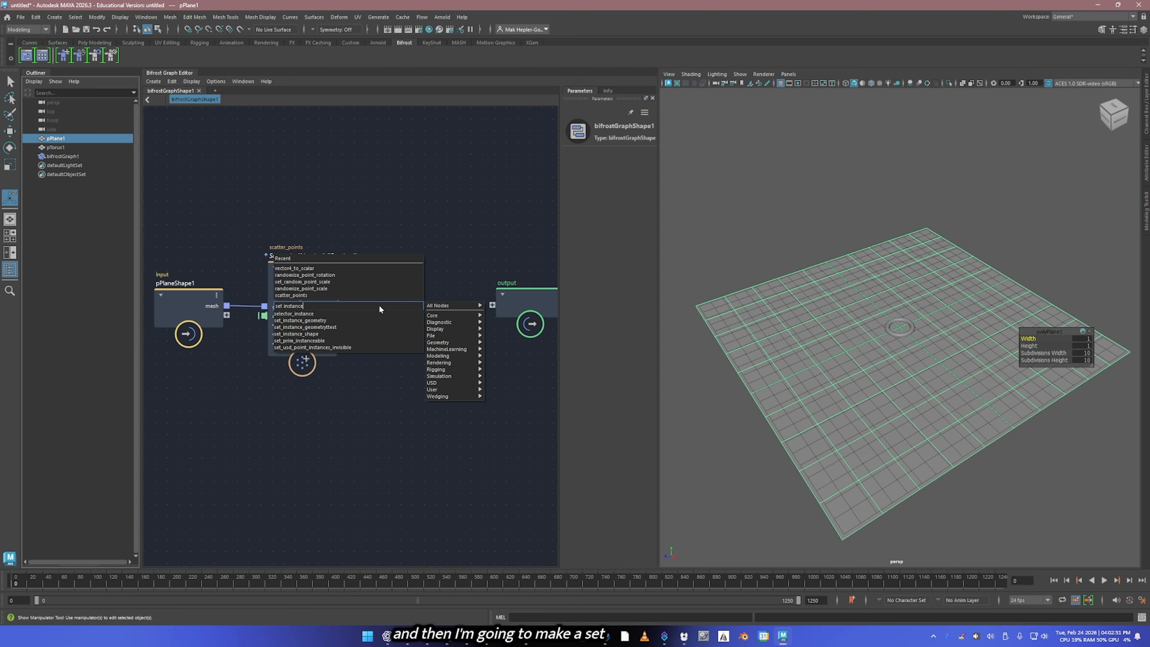
{"action": "left_click", "coordinate": [360, 320]}
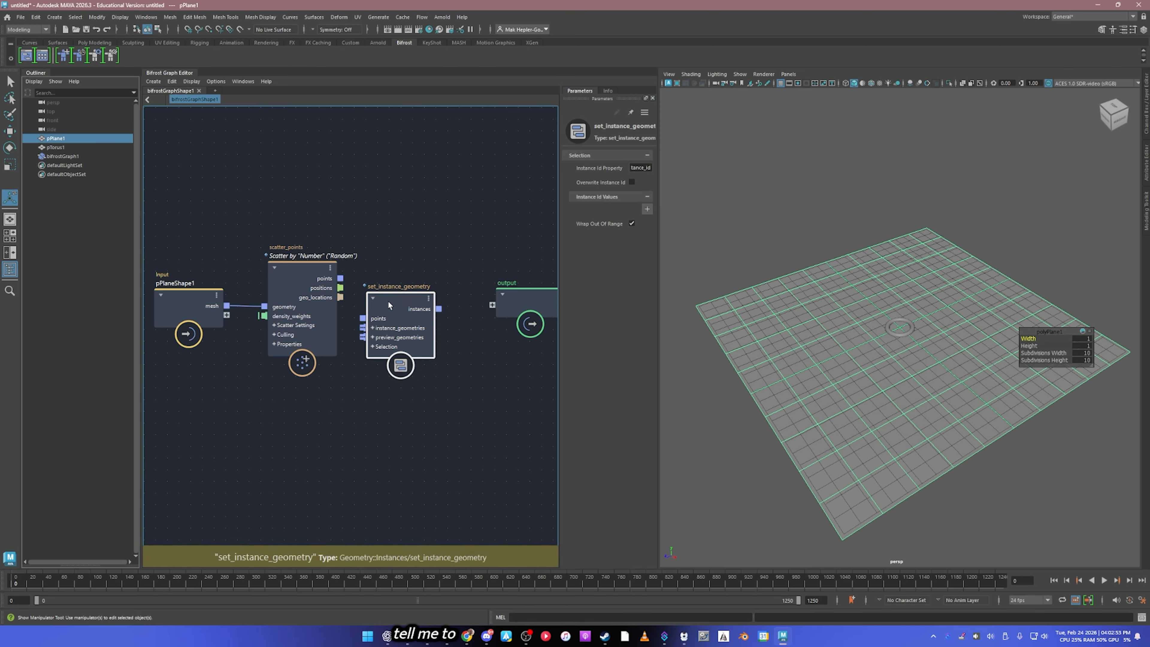
{"action": "mouse_move", "coordinate": [388, 305]}
{"action": "left_mouse_down"}
{"action": "mouse_move", "coordinate": [401, 274]}
{"action": "mouse_move", "coordinate": [376, 287]}
{"action": "left_mouse_up"}
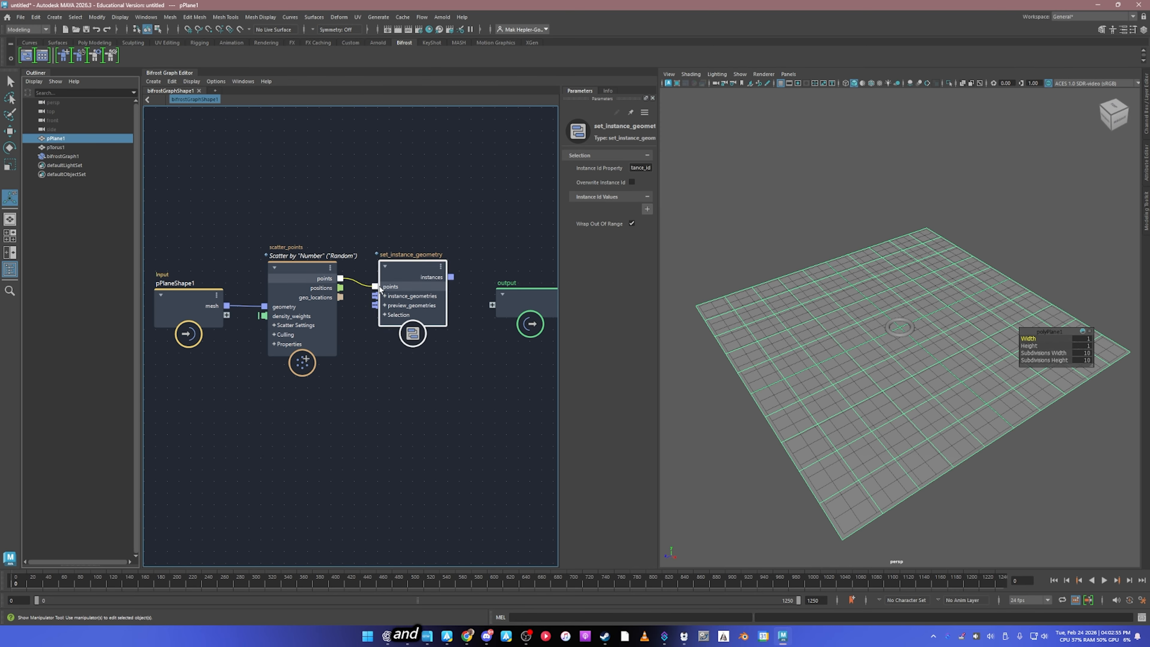
Step: Connect the instances of set_instance_geometry to the graph's output node
{"action": "middle_click_drag", "start_coordinate": [474, 226], "coordinate": [421, 210], "text": "alt"}
{"action": "left_click_drag", "start_coordinate": [475, 286], "coordinate": [493, 266]}
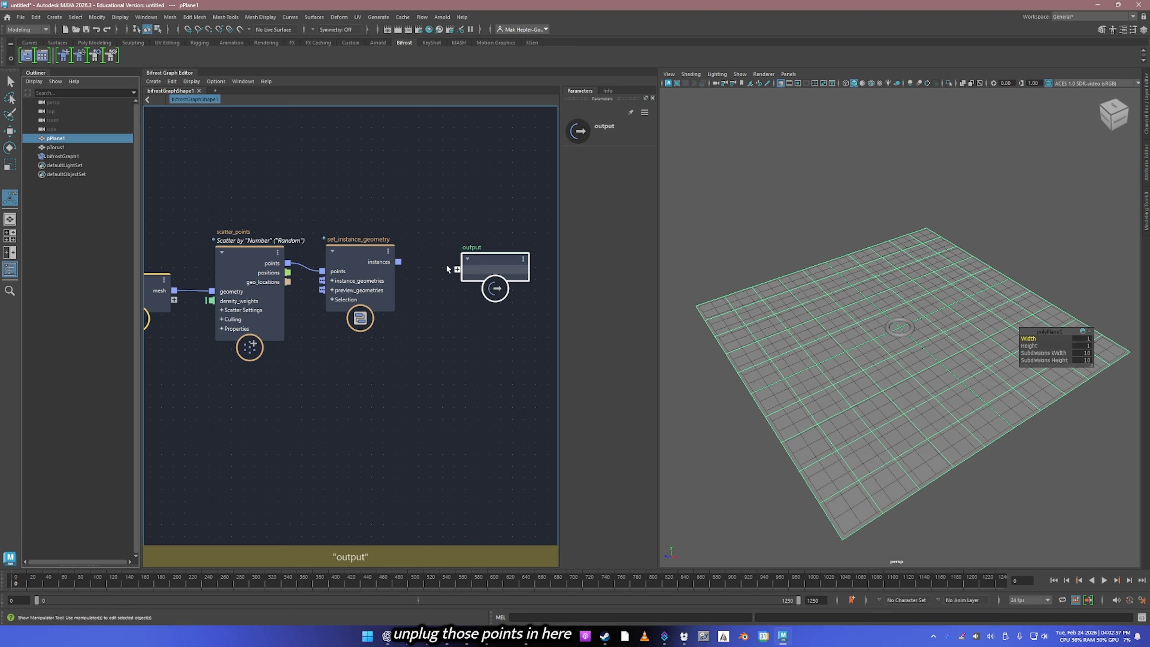
{"action": "left_click_drag", "start_coordinate": [398, 261], "coordinate": [456, 269]}
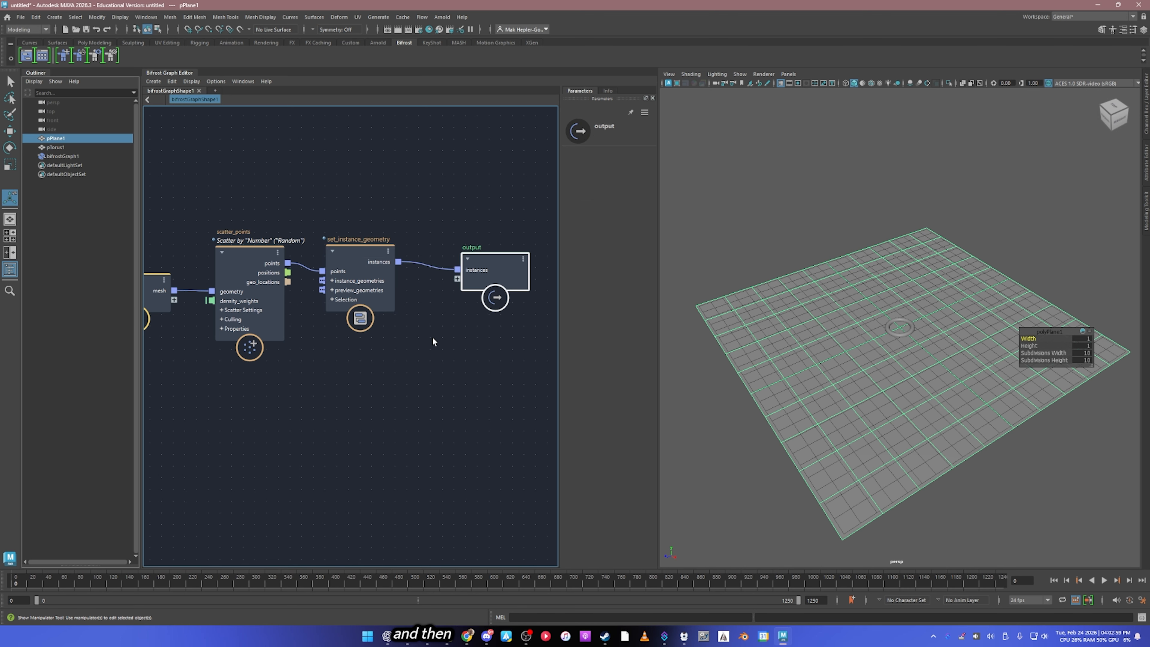
Step: Bring pTorus1 into the graph as an input and connect its mesh to instance_geometries
{"action": "middle_click_drag", "start_coordinate": [433, 342], "coordinate": [466, 319], "text": "alt"}
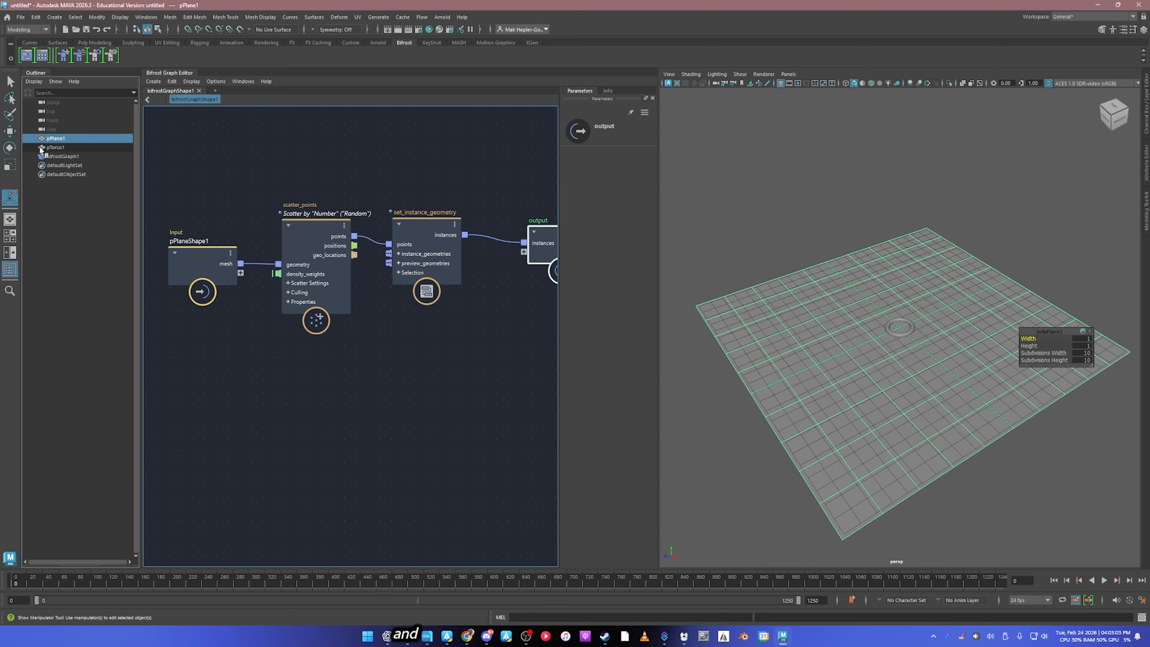
{"action": "middle_click_drag", "start_coordinate": [181, 444], "coordinate": [183, 446]}
{"action": "left_click_drag", "start_coordinate": [181, 418], "coordinate": [390, 254]}
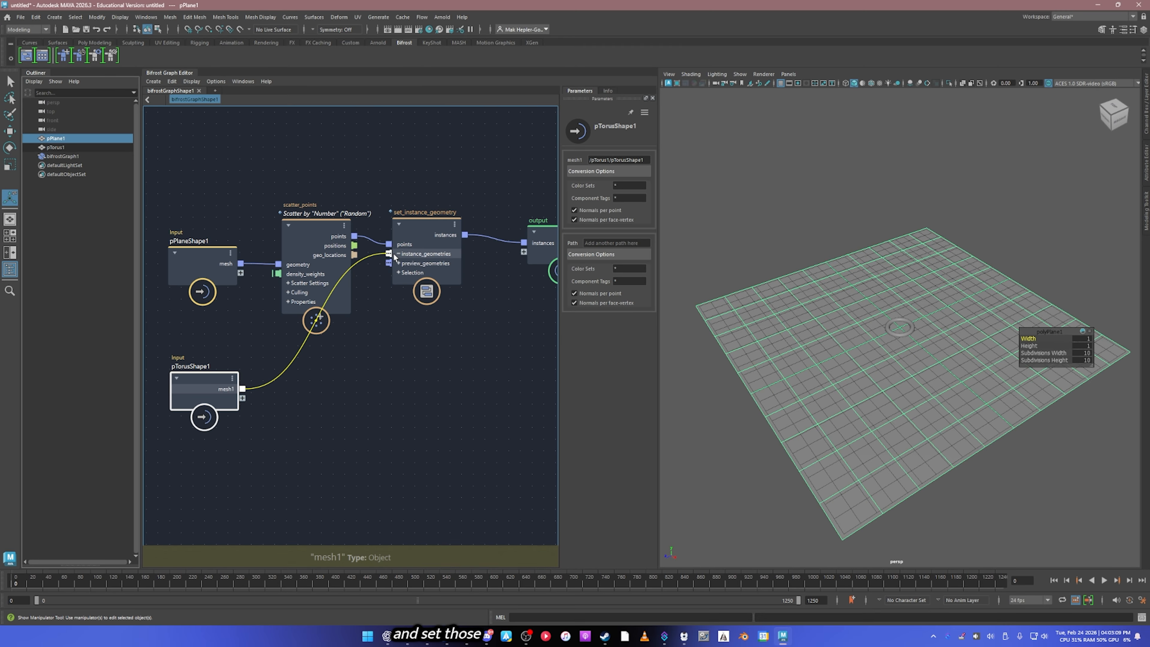
Step: Reduce the Amount of scatter_points to about 115
{"action": "mouse_move", "coordinate": [948, 385]}
{"action": "left_mouse_down", "text": "alt"}
{"action": "mouse_move", "coordinate": [946, 354]}
{"action": "mouse_move", "coordinate": [941, 394]}
{"action": "left_mouse_up", "text": "alt"}
{"action": "left_click", "coordinate": [317, 272]}
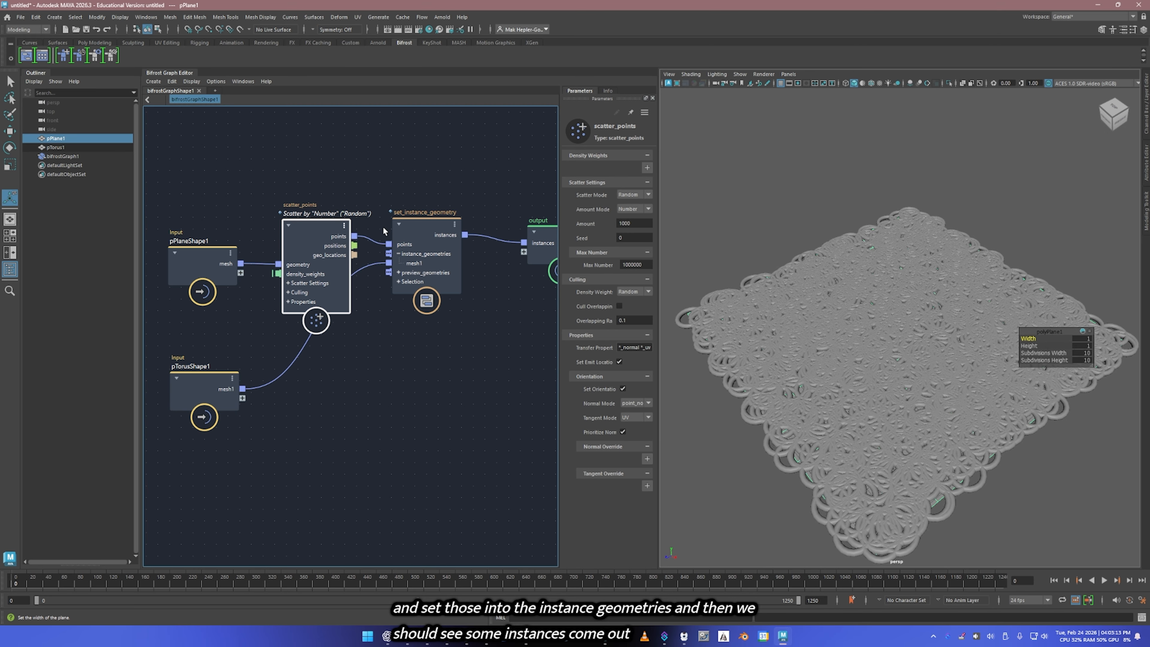
{"action": "left_click_drag", "start_coordinate": [642, 225], "coordinate": [487, 231]}
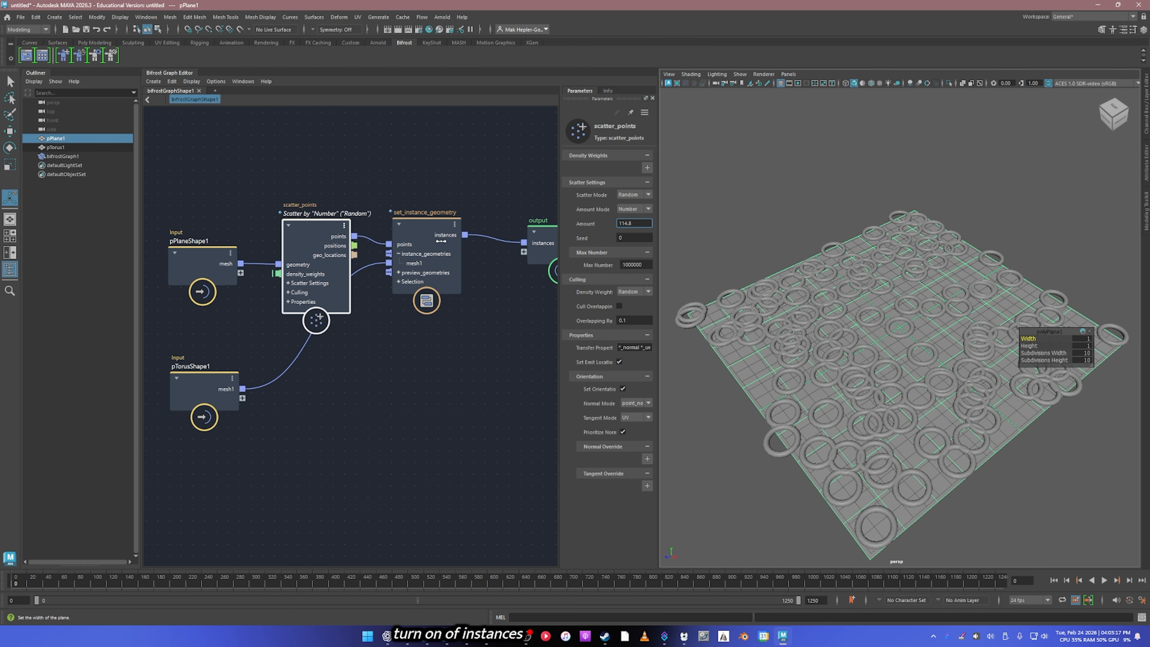
Step: Spread out the graph by moving the plane input and scatter_points up and the torus input down
{"action": "left_click", "coordinate": [203, 256]}
{"action": "left_click_drag", "start_coordinate": [203, 257], "coordinate": [200, 202]}
{"action": "left_click_drag", "start_coordinate": [313, 236], "coordinate": [305, 200]}
{"action": "left_click_drag", "start_coordinate": [212, 389], "coordinate": [219, 494]}
{"action": "middle_click_drag", "start_coordinate": [277, 347], "coordinate": [340, 351]}
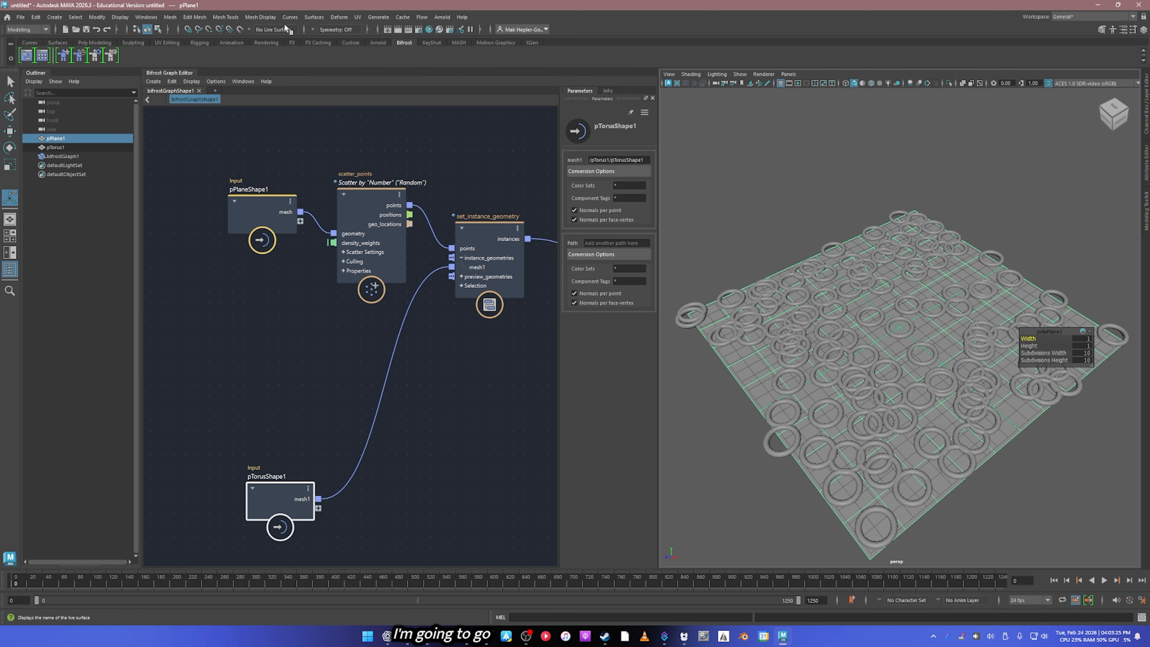
Step: Open the Color Set Editor for pPlane1 and apply Modify to its color set
{"action": "left_click", "coordinate": [261, 17]}
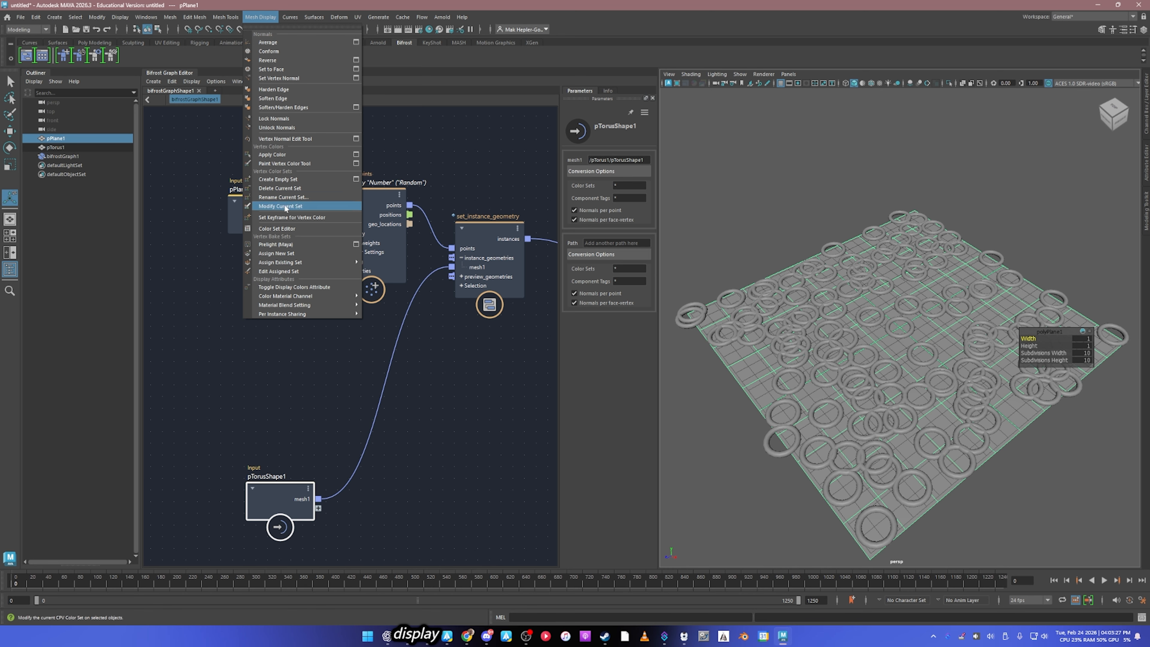
{"action": "left_click", "coordinate": [280, 228]}
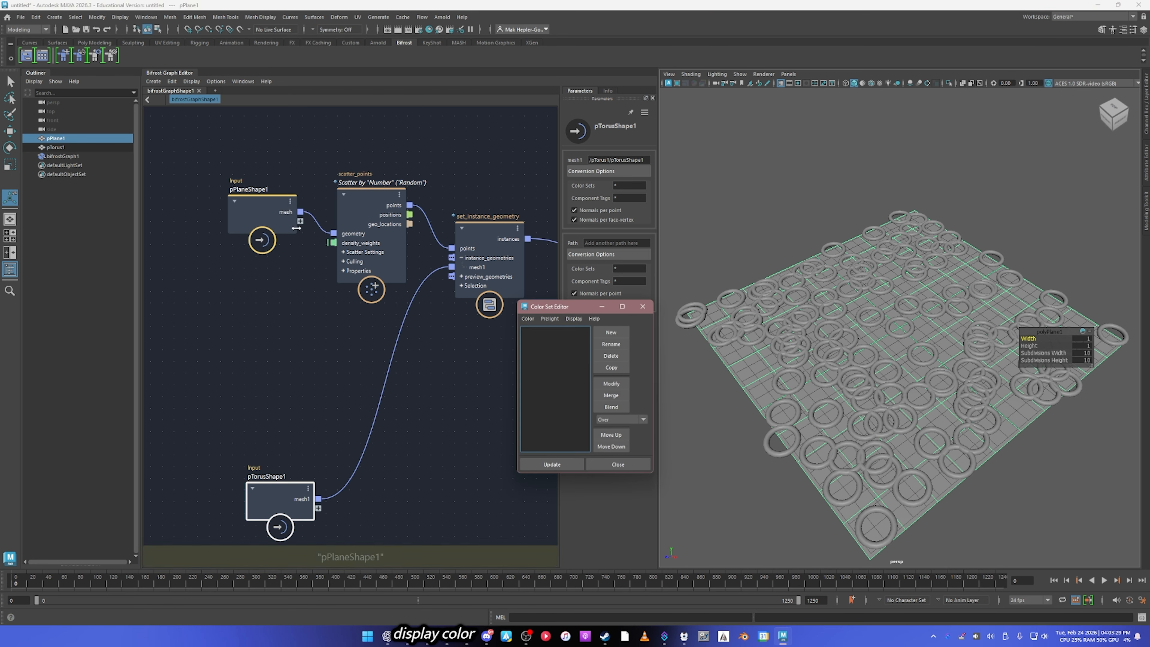
{"action": "left_click", "coordinate": [611, 383]}
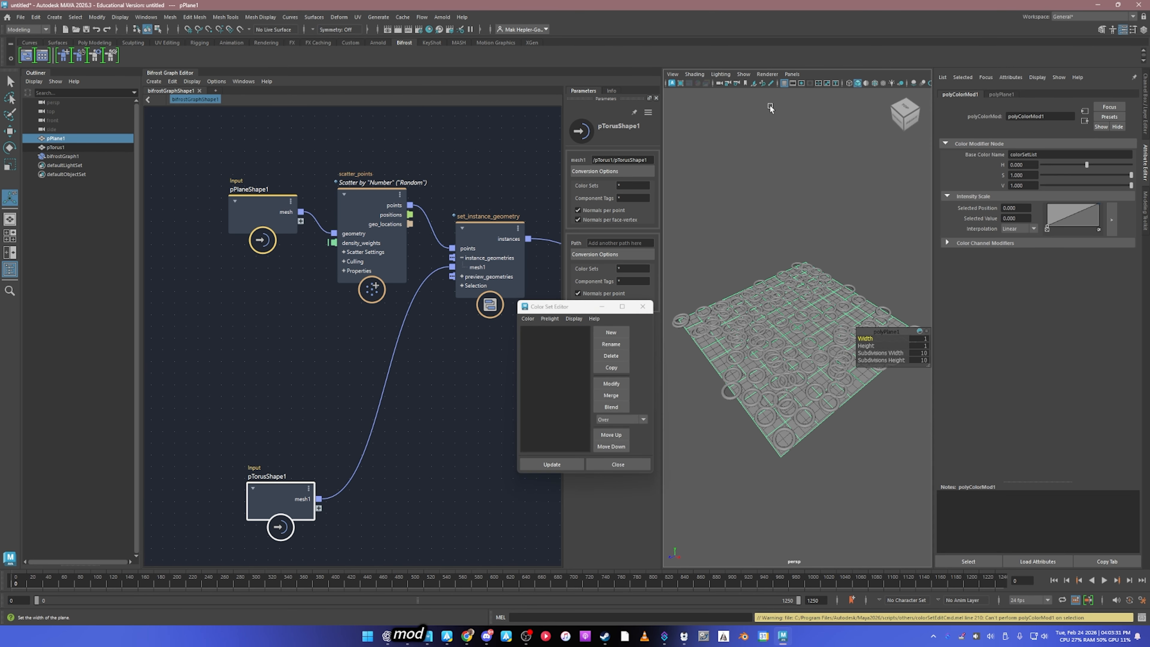
Step: Activate the Paint Vertex Color Tool on pPlane1 and flood the plane with black using the Replace operation
{"action": "left_click", "coordinate": [261, 16]}
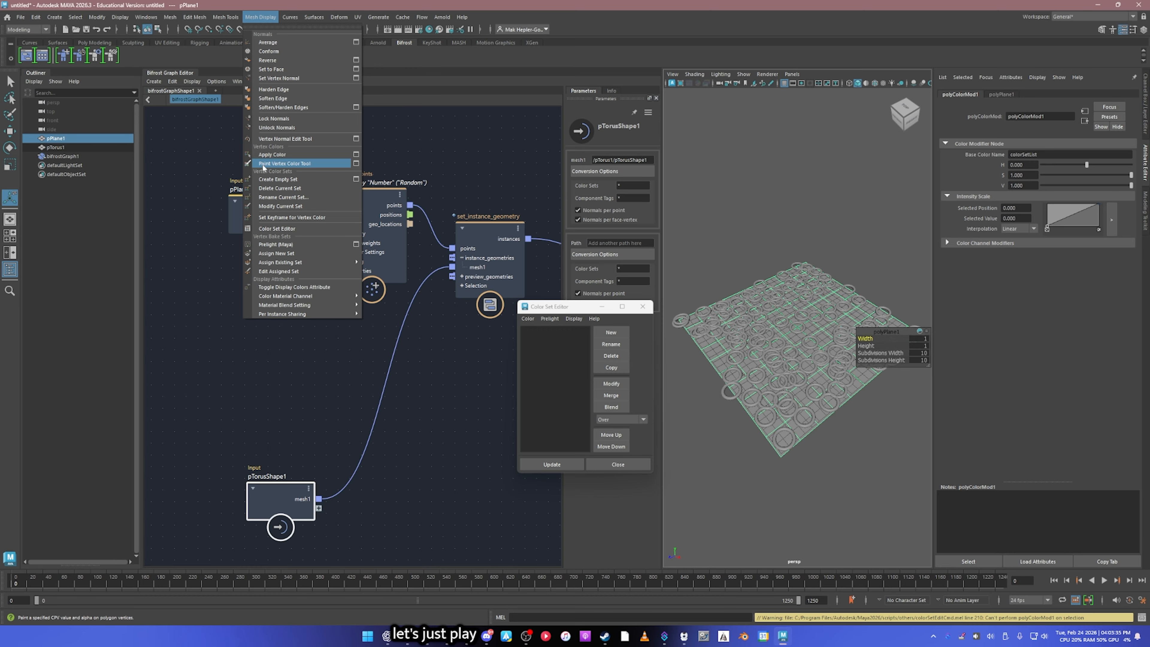
{"action": "left_click", "coordinate": [315, 165]}
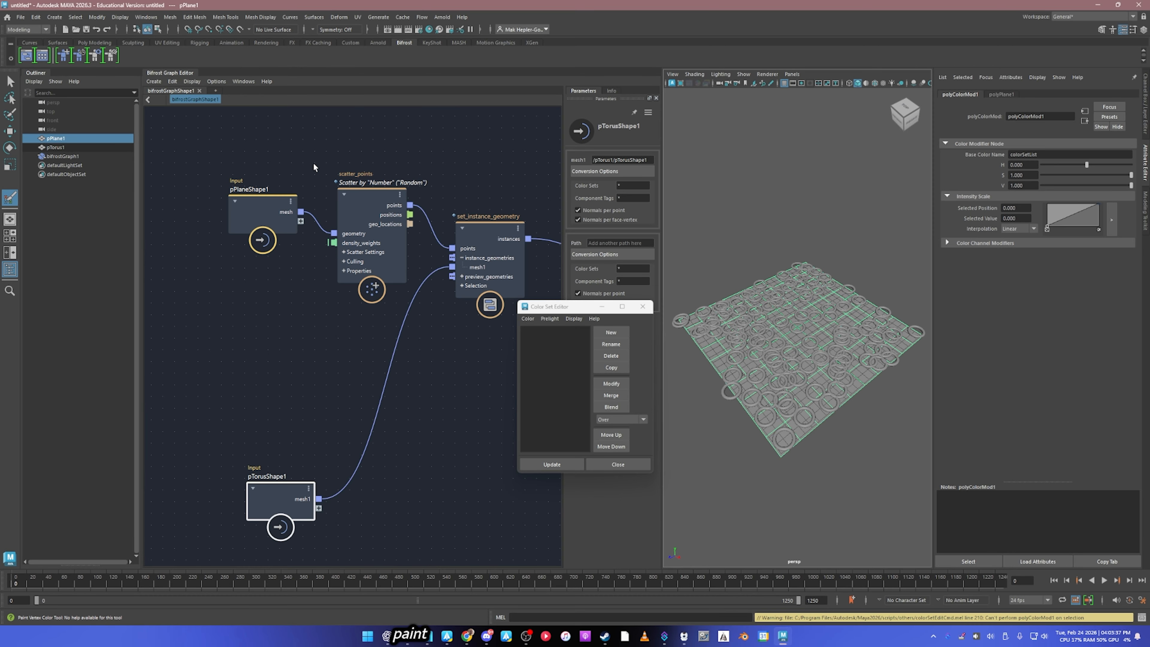
{"action": "right_click_drag", "start_coordinate": [801, 280], "coordinate": [828, 280], "text": "alt"}
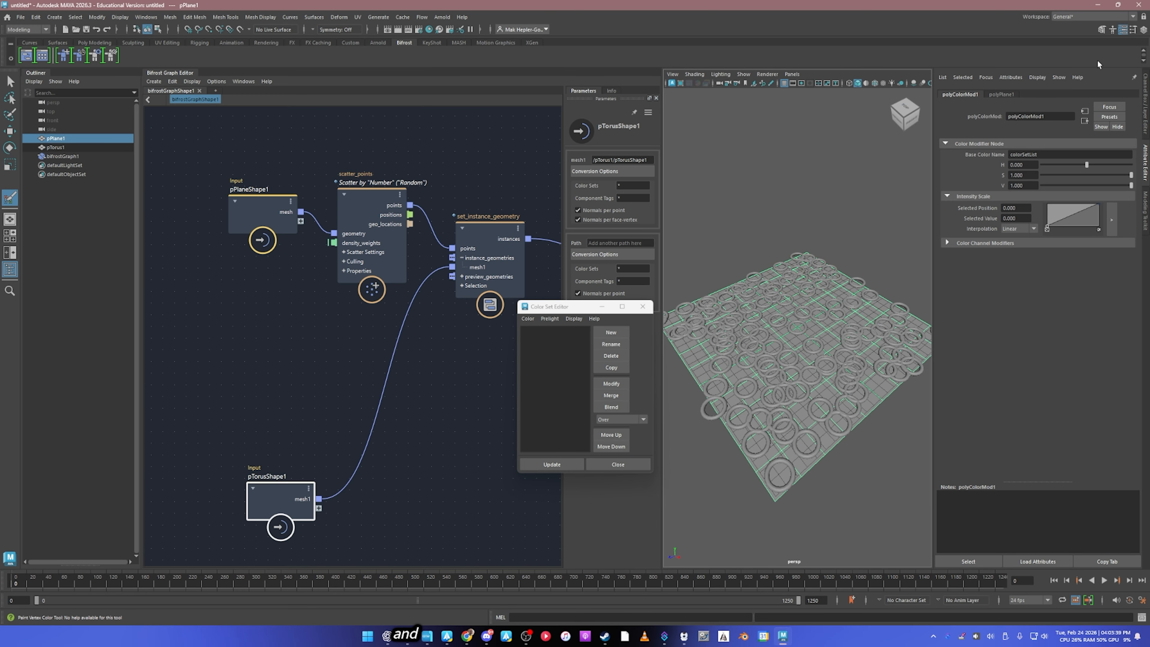
{"action": "left_click", "coordinate": [1135, 30]}
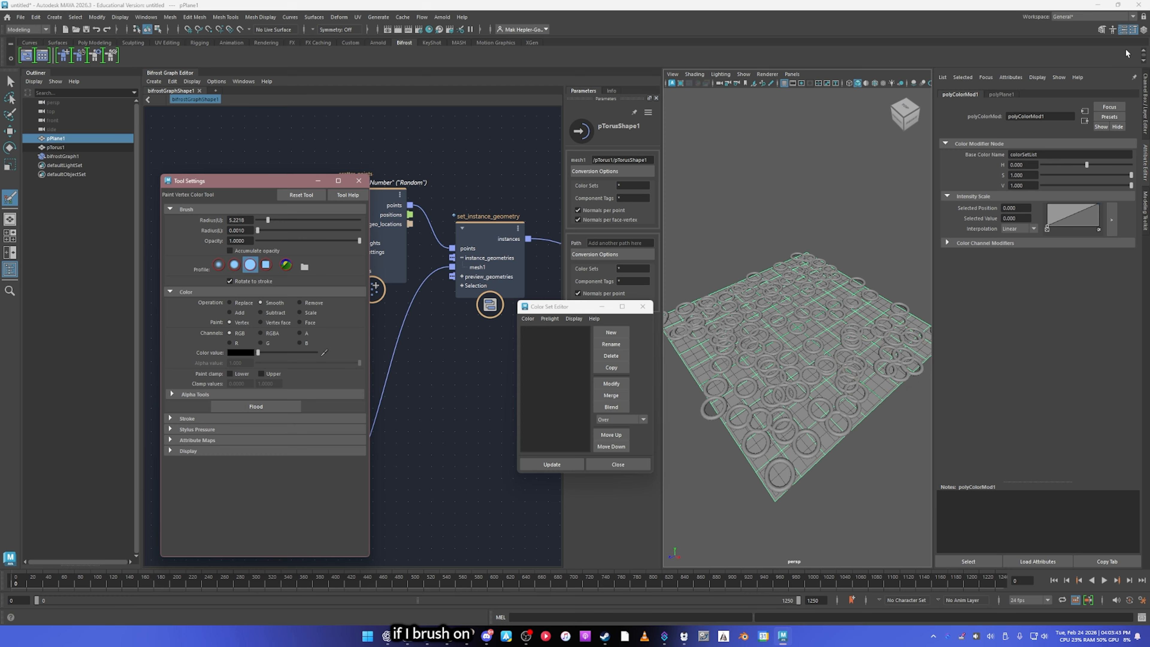
{"action": "left_click", "coordinate": [258, 403]}
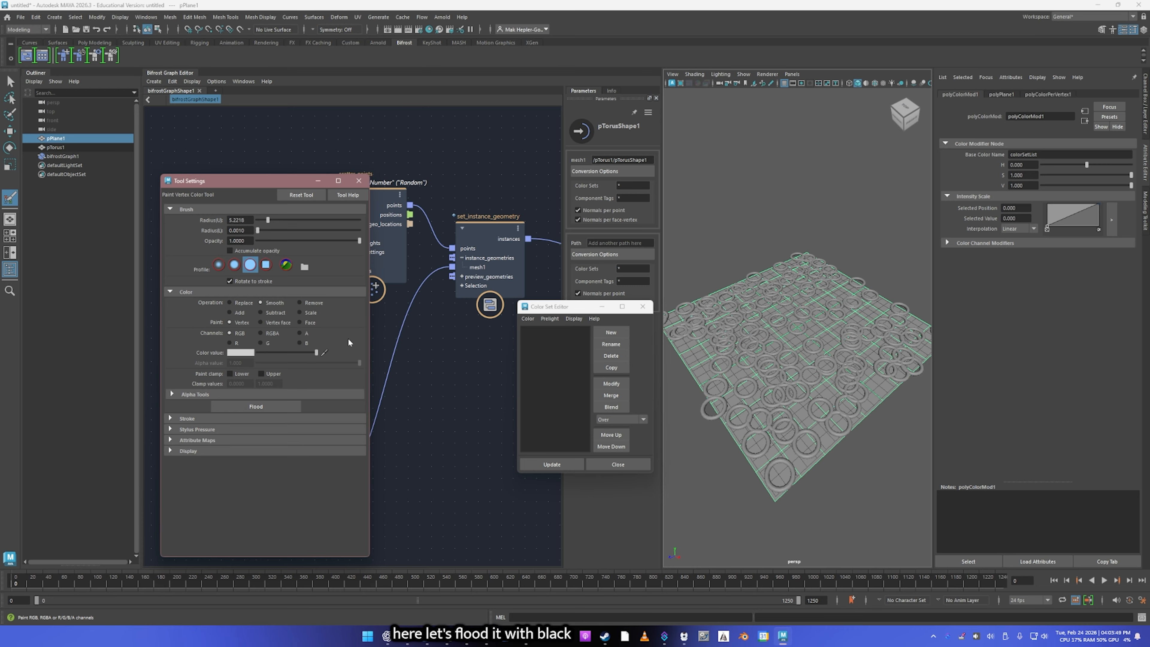
{"action": "left_click", "coordinate": [271, 407]}
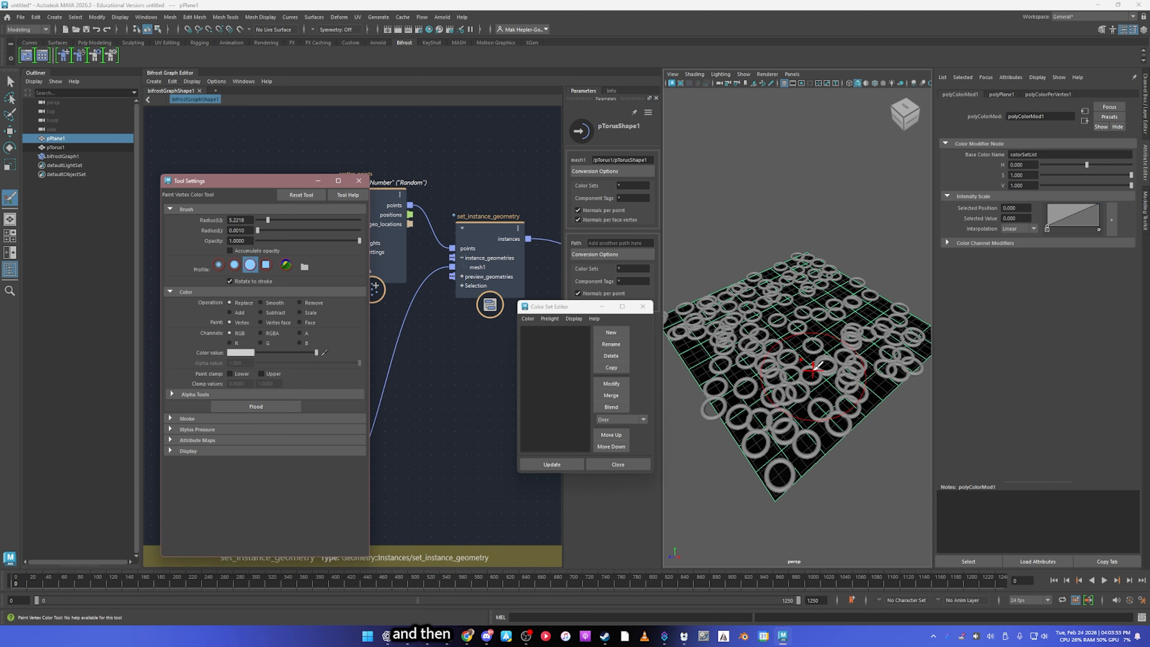
Step: Paint broad white vertex color areas over the plane, leaving some patches black as a mask
{"action": "mouse_move", "coordinate": [804, 433]}
{"action": "left_mouse_down"}
{"action": "mouse_move", "coordinate": [778, 425]}
{"action": "mouse_move", "coordinate": [733, 362]}
{"action": "mouse_move", "coordinate": [743, 317]}
{"action": "mouse_move", "coordinate": [820, 256]}
{"action": "left_mouse_up"}
{"action": "left_click_drag", "start_coordinate": [717, 279], "coordinate": [676, 364]}
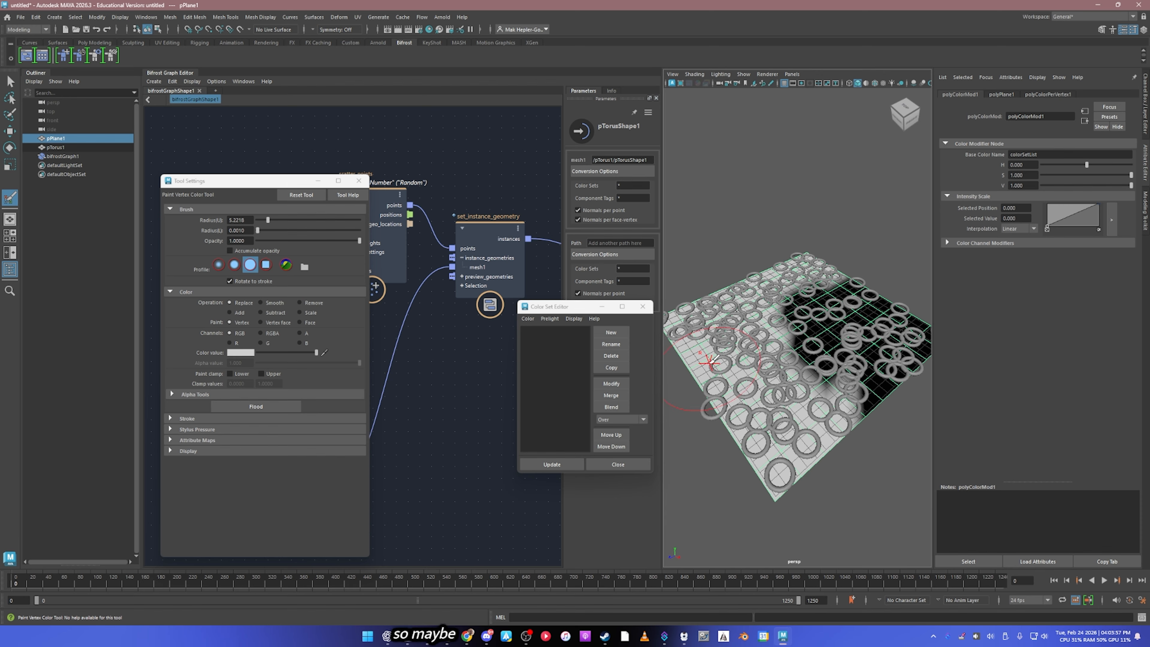
{"action": "middle_click_drag", "start_coordinate": [727, 321], "coordinate": [767, 332], "text": "alt"}
{"action": "left_click_drag", "start_coordinate": [739, 339], "coordinate": [784, 351]}
{"action": "middle_click_drag", "start_coordinate": [815, 340], "coordinate": [745, 330], "text": "alt"}
{"action": "left_click_drag", "start_coordinate": [887, 339], "coordinate": [903, 331]}
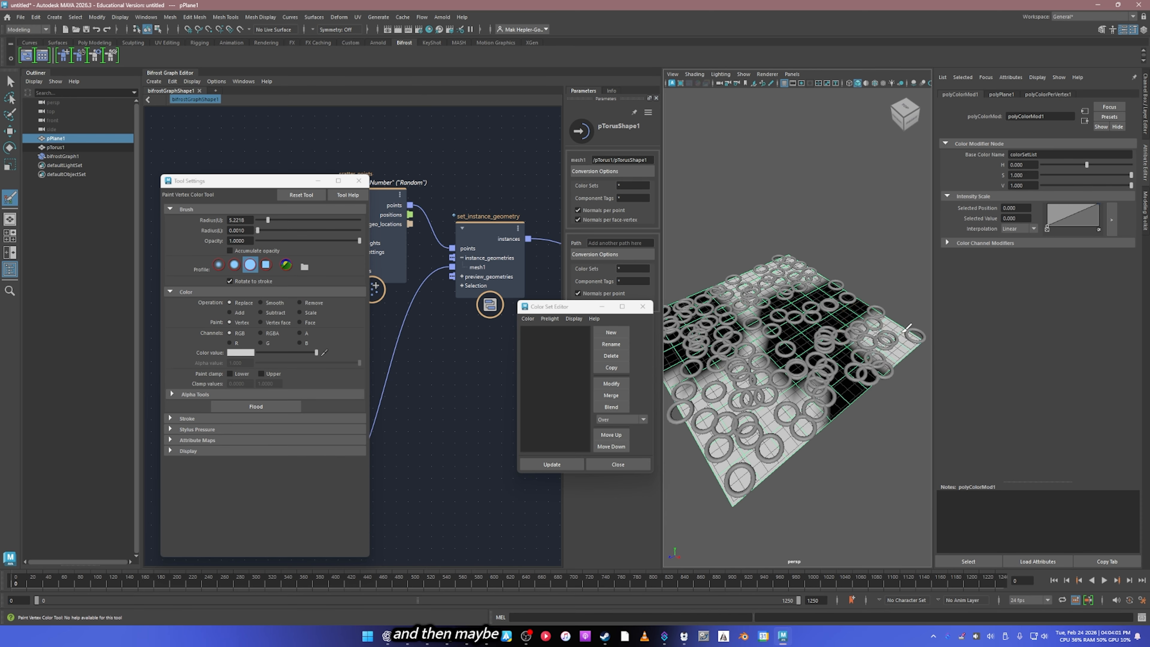
{"action": "mouse_move", "coordinate": [851, 358]}
{"action": "left_mouse_down", "text": "alt"}
{"action": "mouse_move", "coordinate": [842, 354]}
{"action": "mouse_move", "coordinate": [880, 356]}
{"action": "mouse_move", "coordinate": [836, 366]}
{"action": "left_mouse_up", "text": "alt"}
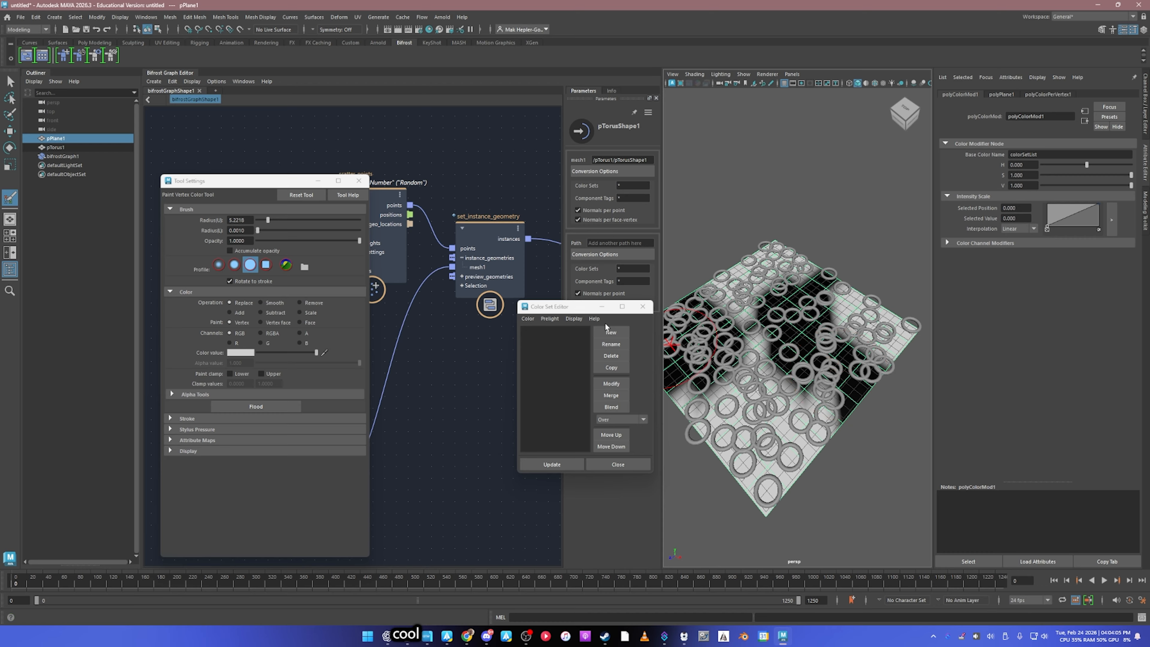
Step: Close the paint tool settings and rename the plane's color set to torusMask
{"action": "left_click", "coordinate": [359, 181]}
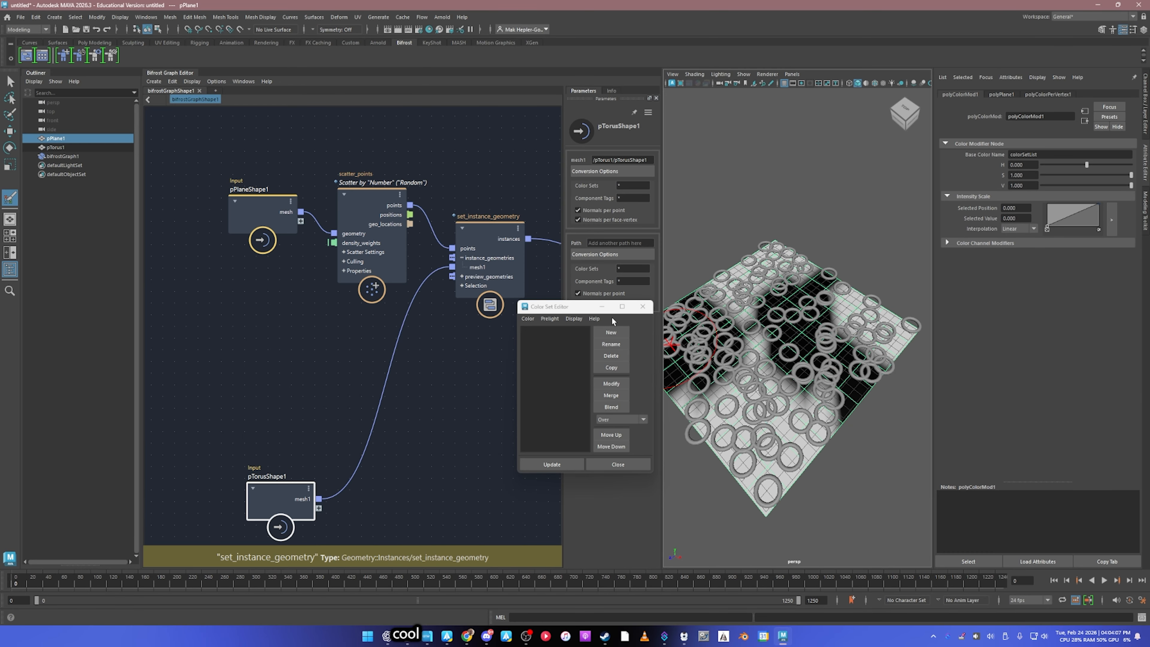
{"action": "left_click", "coordinate": [94, 137]}
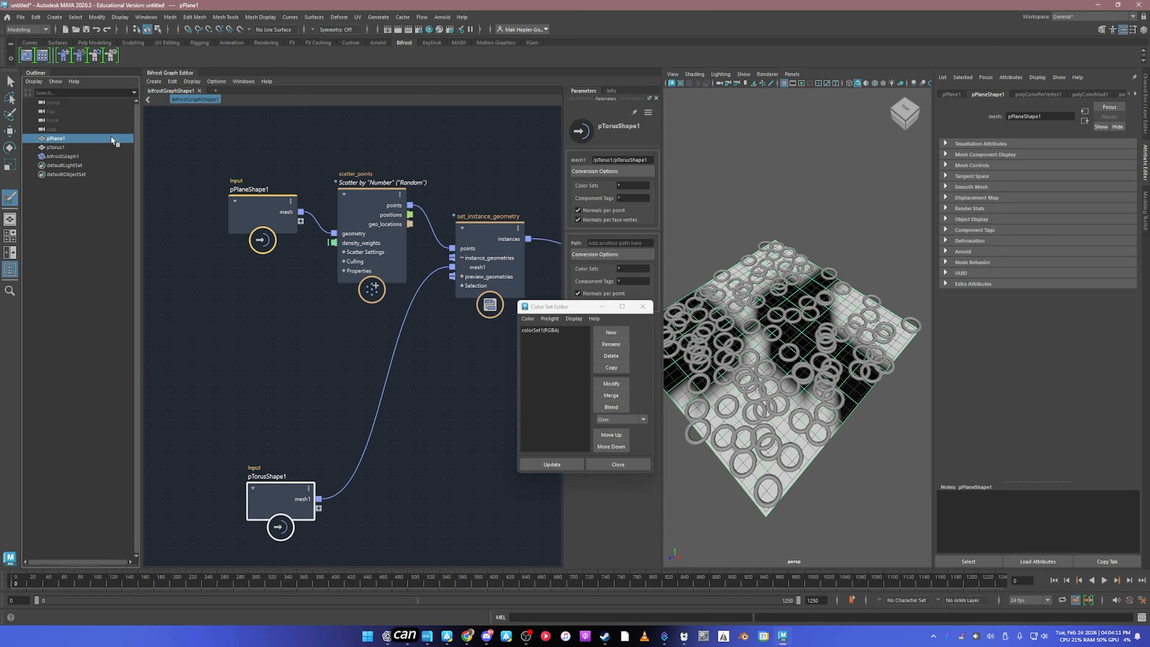
{"action": "left_click", "coordinate": [546, 331]}
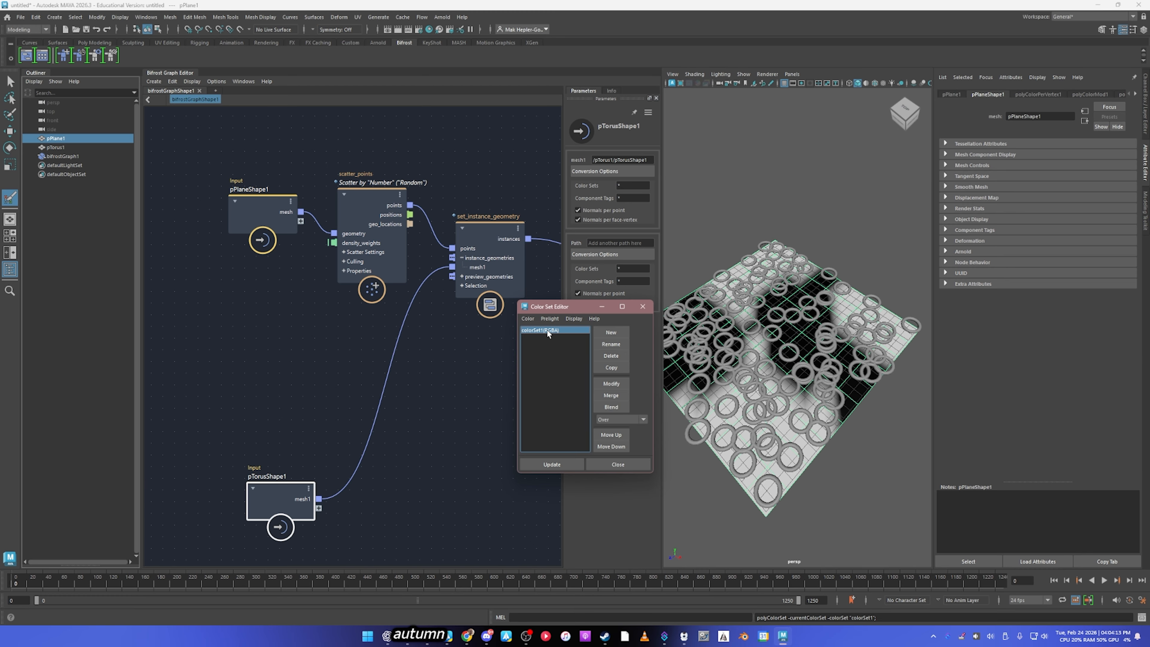
{"action": "left_click", "coordinate": [617, 343]}
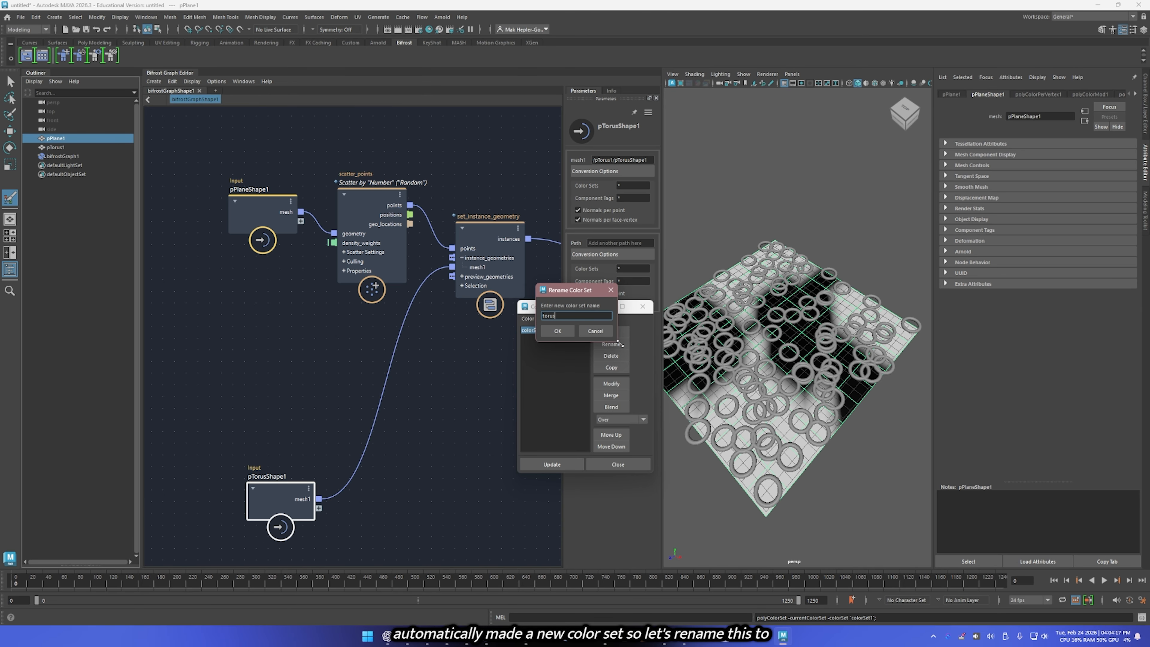
{"action": "key", "text": "Return"}
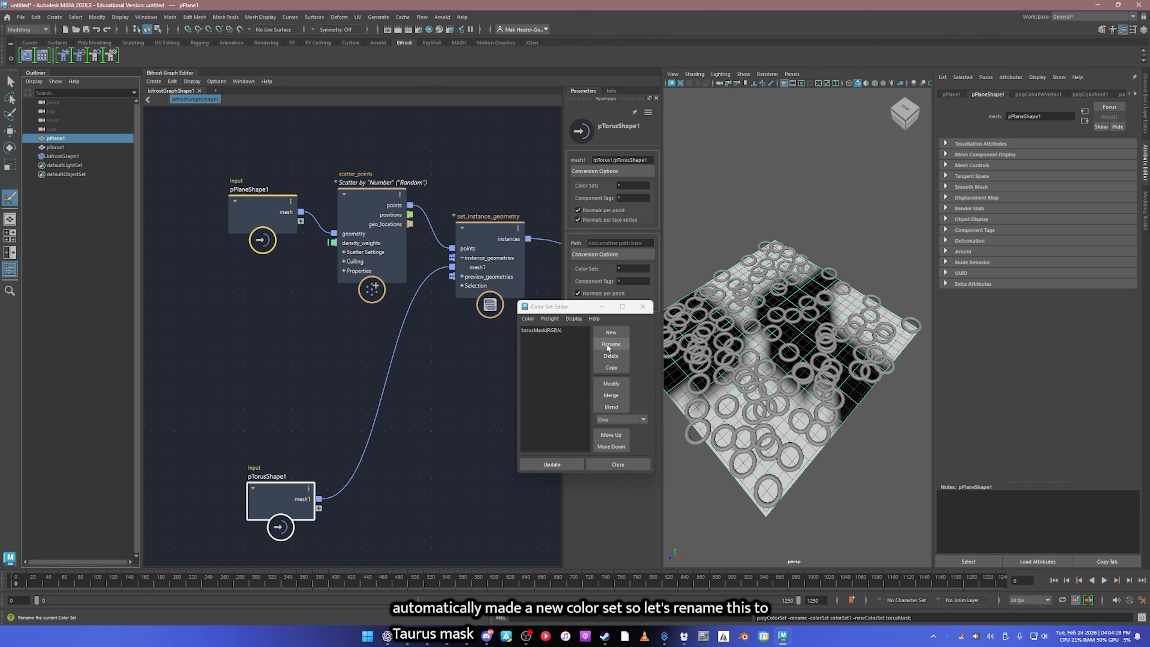
Step: Add a get_geo_property node to the Bifrost graph beneath the pPlaneShape1 input node
{"action": "left_click", "coordinate": [482, 410]}
{"action": "middle_click_drag", "start_coordinate": [438, 365], "coordinate": [426, 373]}
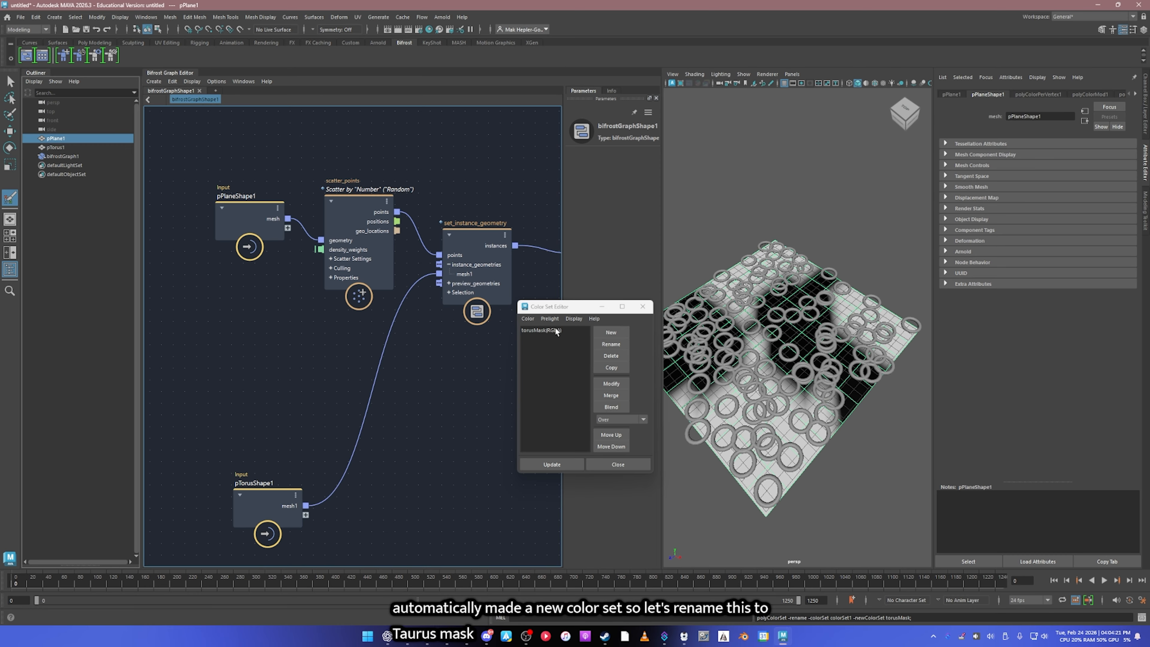
{"action": "left_click_drag", "start_coordinate": [566, 307], "coordinate": [567, 374]}
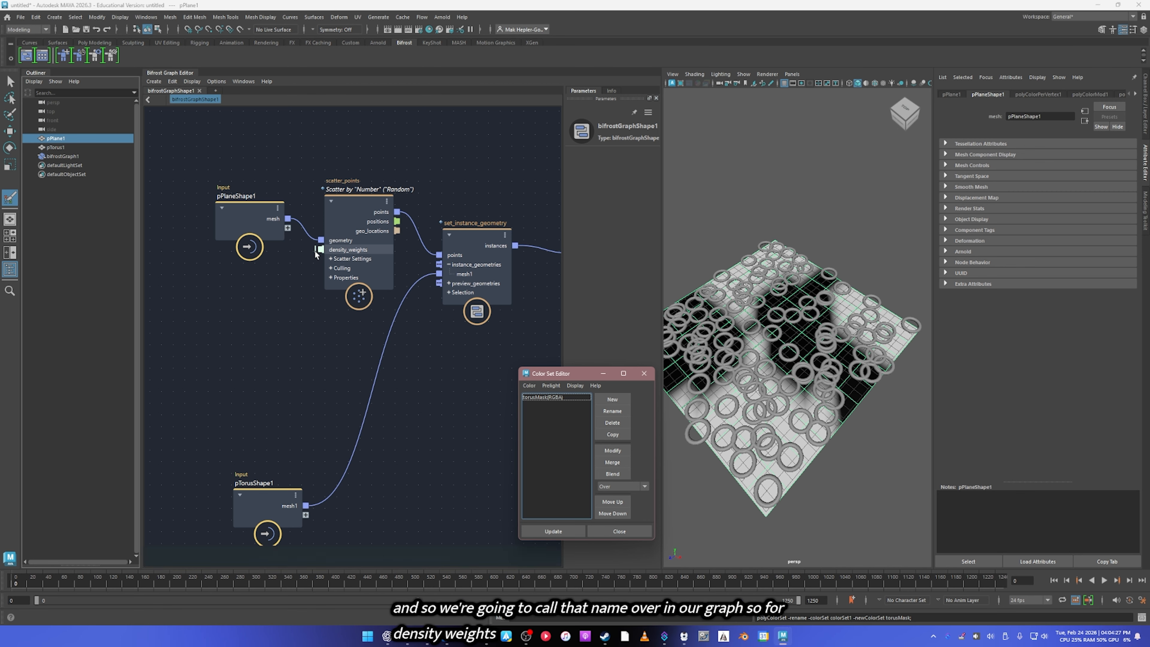
{"action": "key", "text": "Tab"}
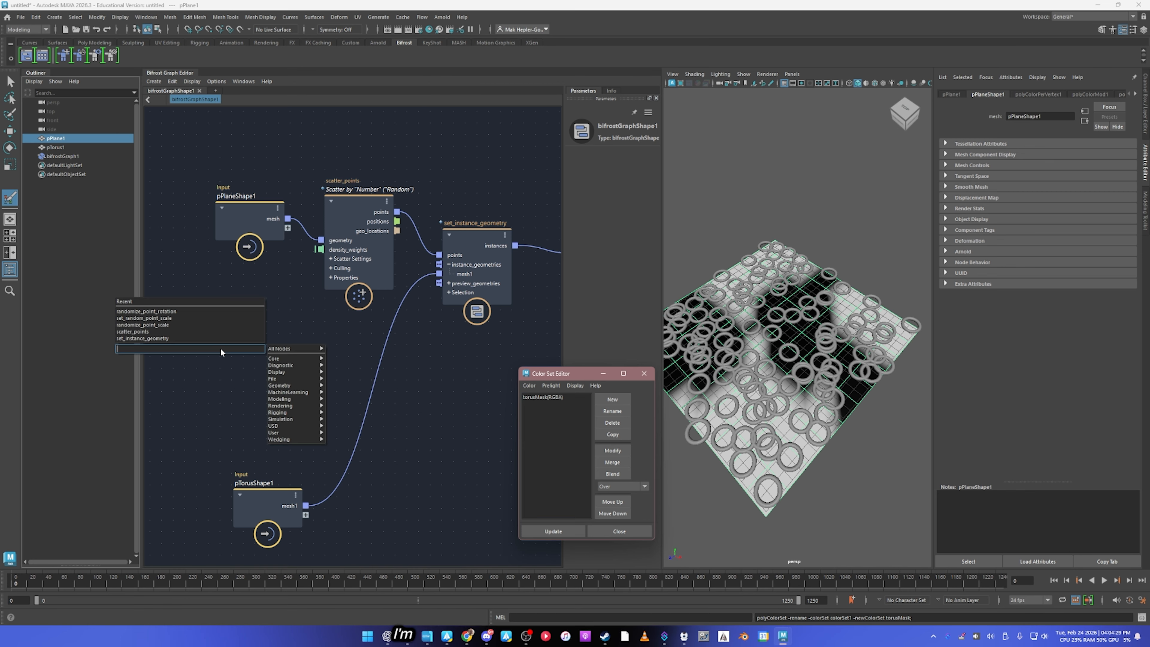
{"action": "type", "text": "get geo prop"}
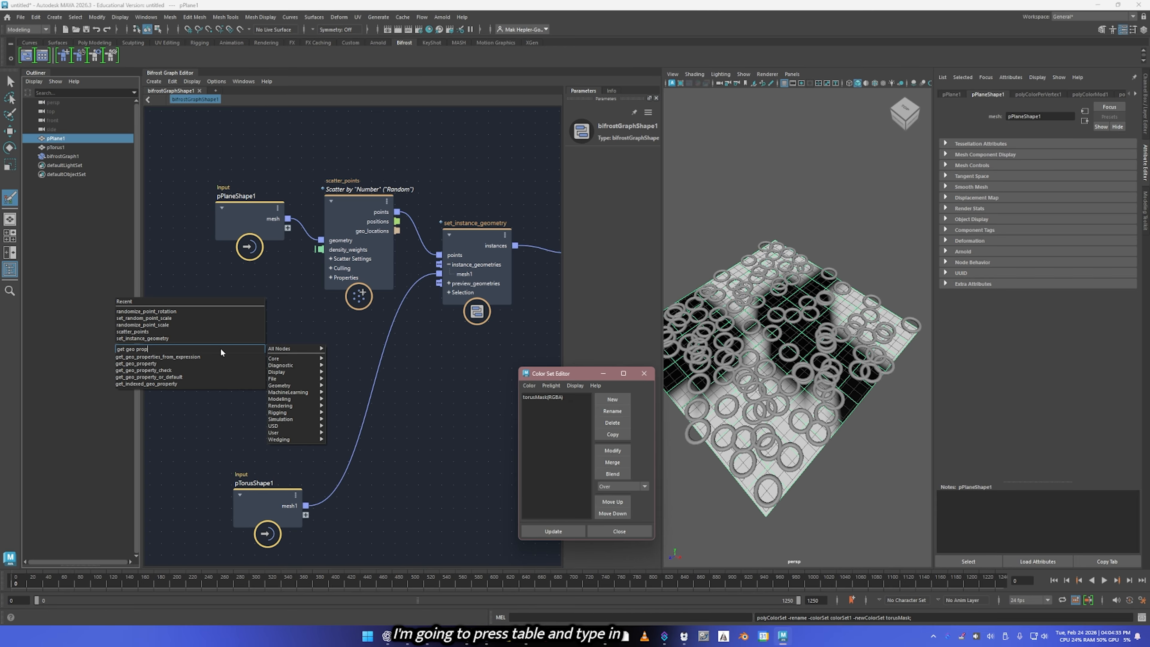
{"action": "left_click", "coordinate": [149, 363]}
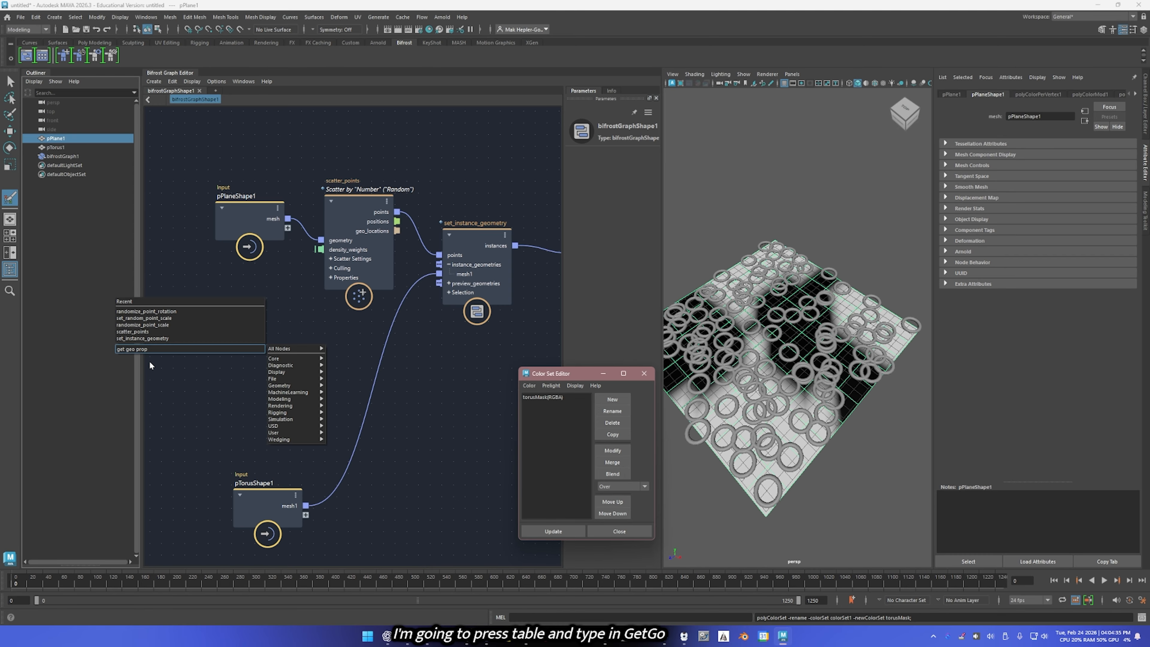
{"action": "left_click_drag", "start_coordinate": [230, 370], "coordinate": [229, 320]}
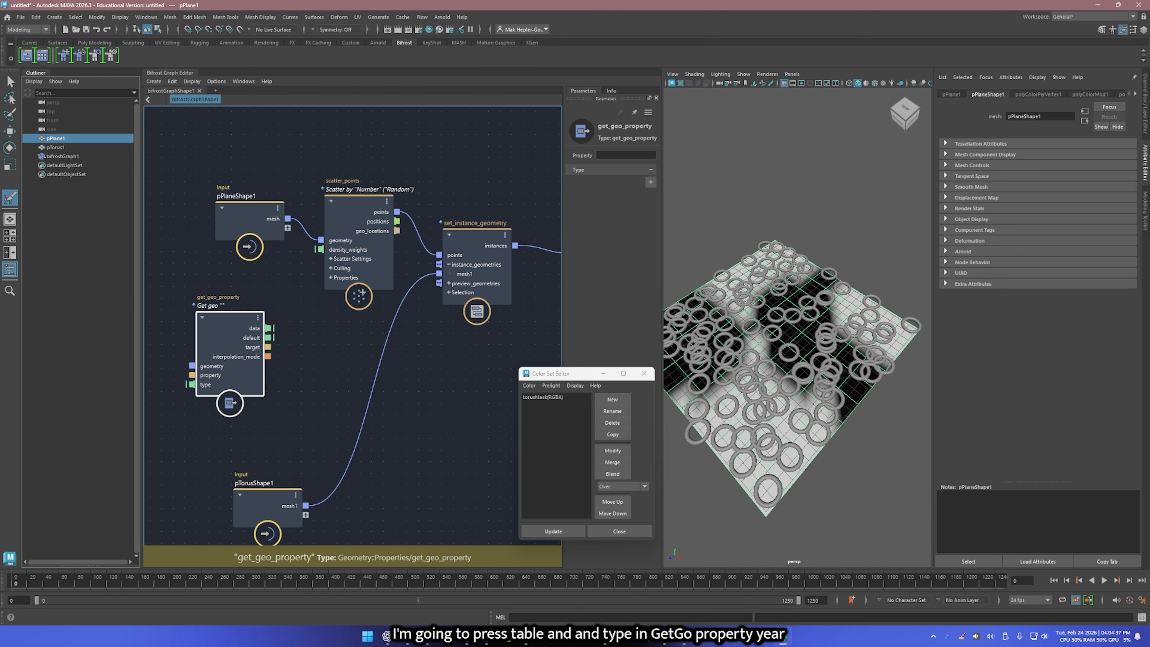
Step: Set the get_geo_property node's Property to torusMask and place the node next to scatter_points
{"action": "left_click", "coordinate": [624, 155]}
{"action": "type", "text": "torusMask"}
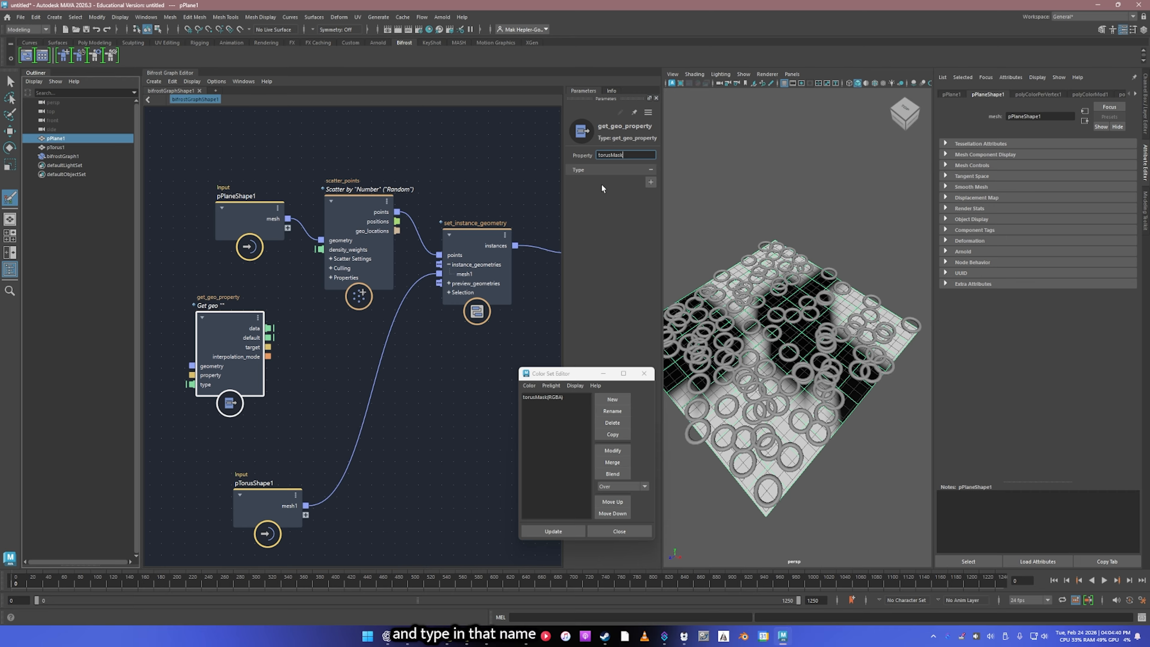
{"action": "key", "text": "Return"}
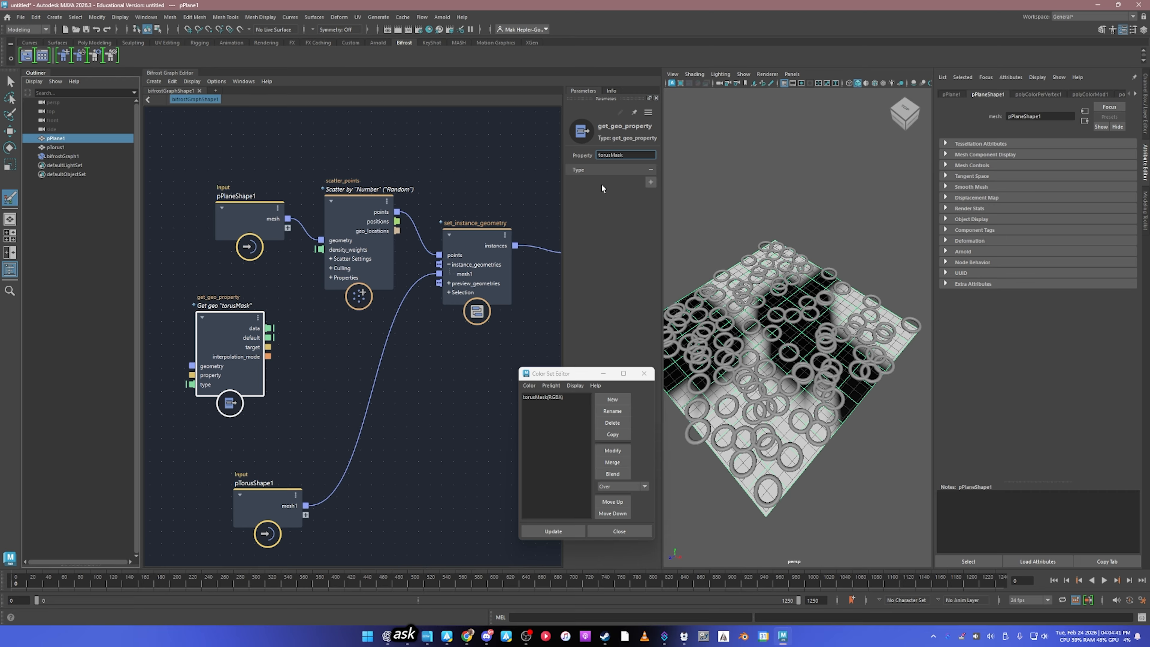
{"action": "left_click_drag", "start_coordinate": [206, 338], "coordinate": [216, 326]}
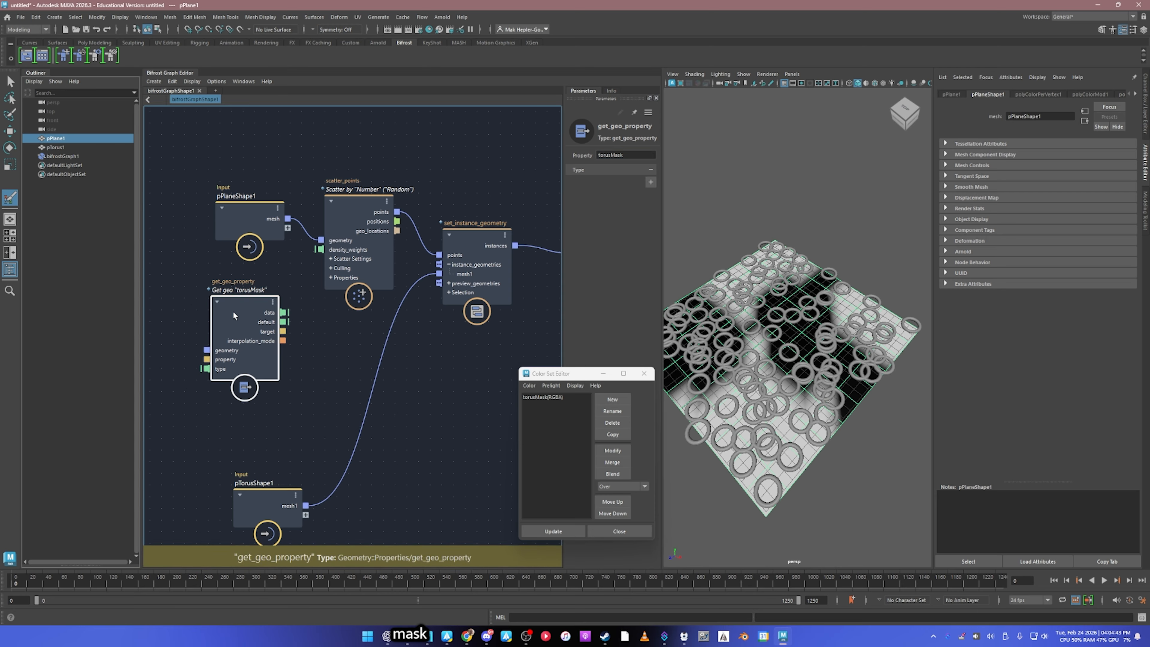
{"action": "middle_click_drag", "start_coordinate": [302, 339], "coordinate": [334, 342]}
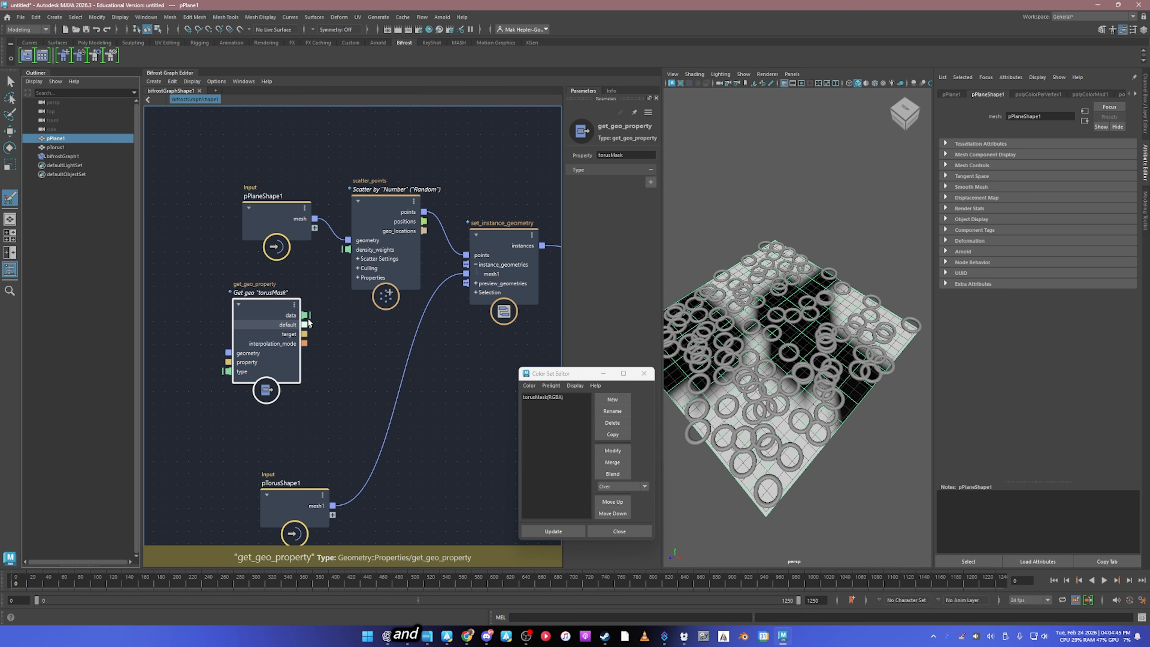
{"action": "left_click_drag", "start_coordinate": [304, 315], "coordinate": [347, 250]}
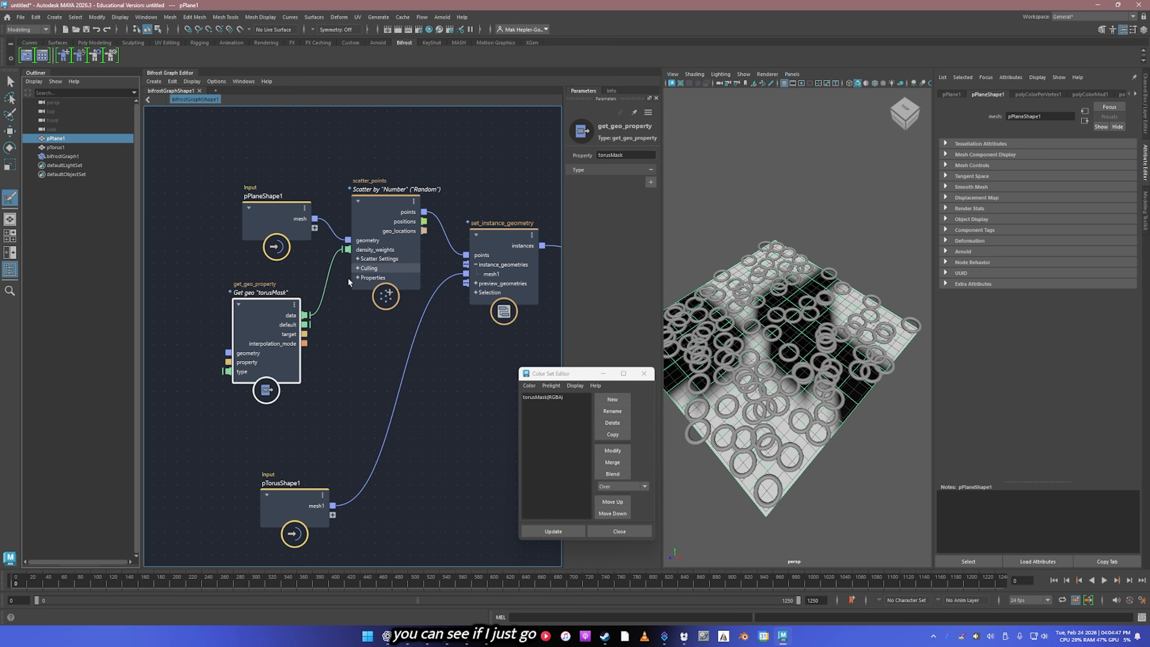
{"action": "left_click", "coordinate": [341, 301]}
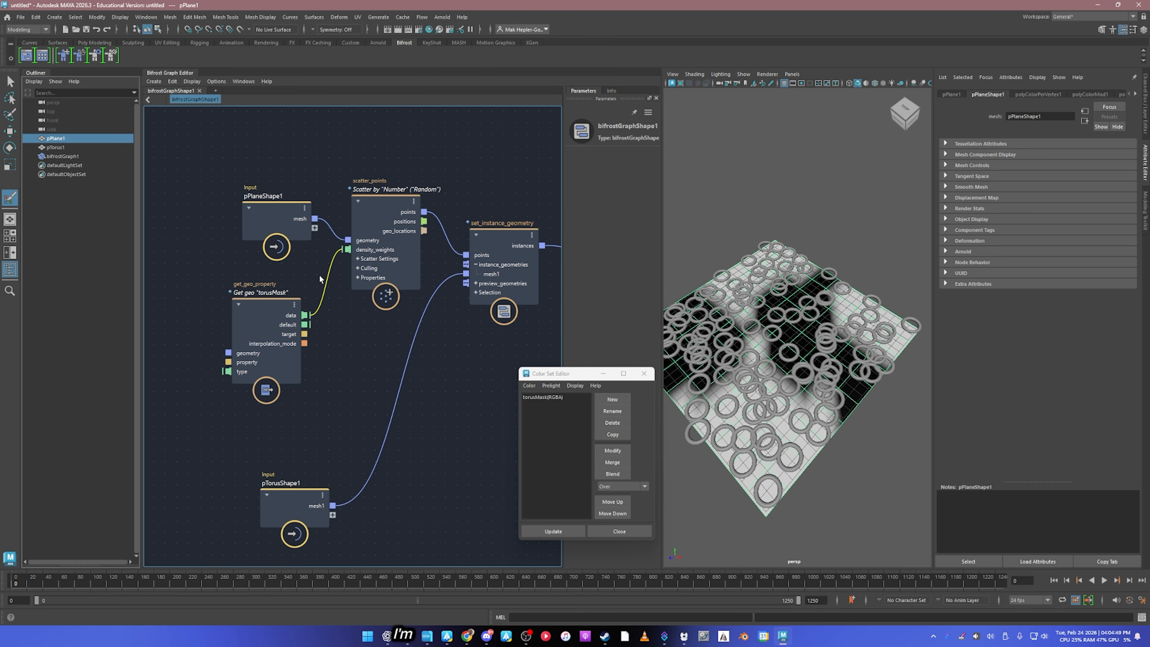
{"action": "key", "text": "Delete"}
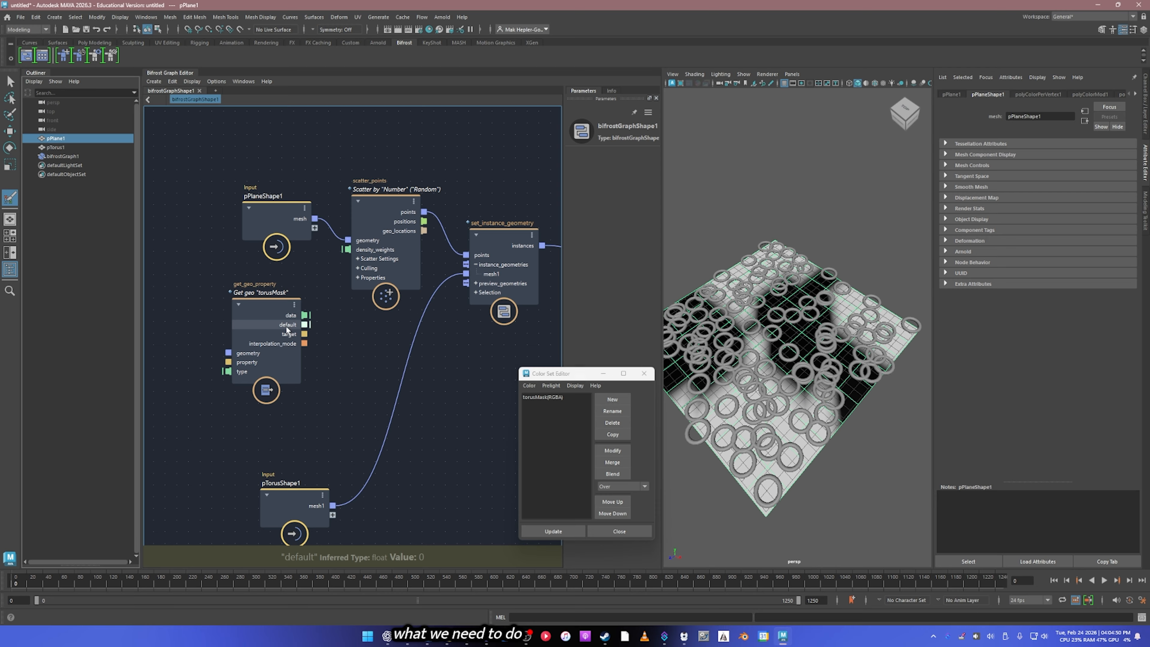
Step: Set the get_geo_property node's type to array<Math::float4> and move the pPlaneShape1 node farther from scatter_points
{"action": "right_click", "coordinate": [230, 374]}
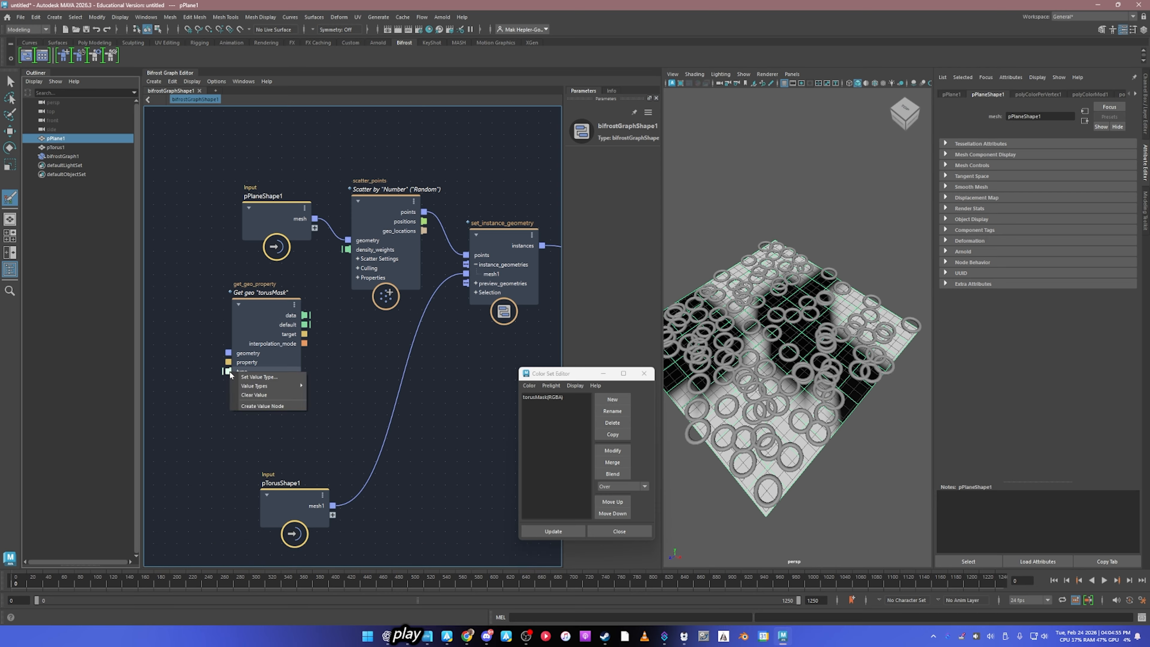
{"action": "mouse_move", "coordinate": [252, 387]}
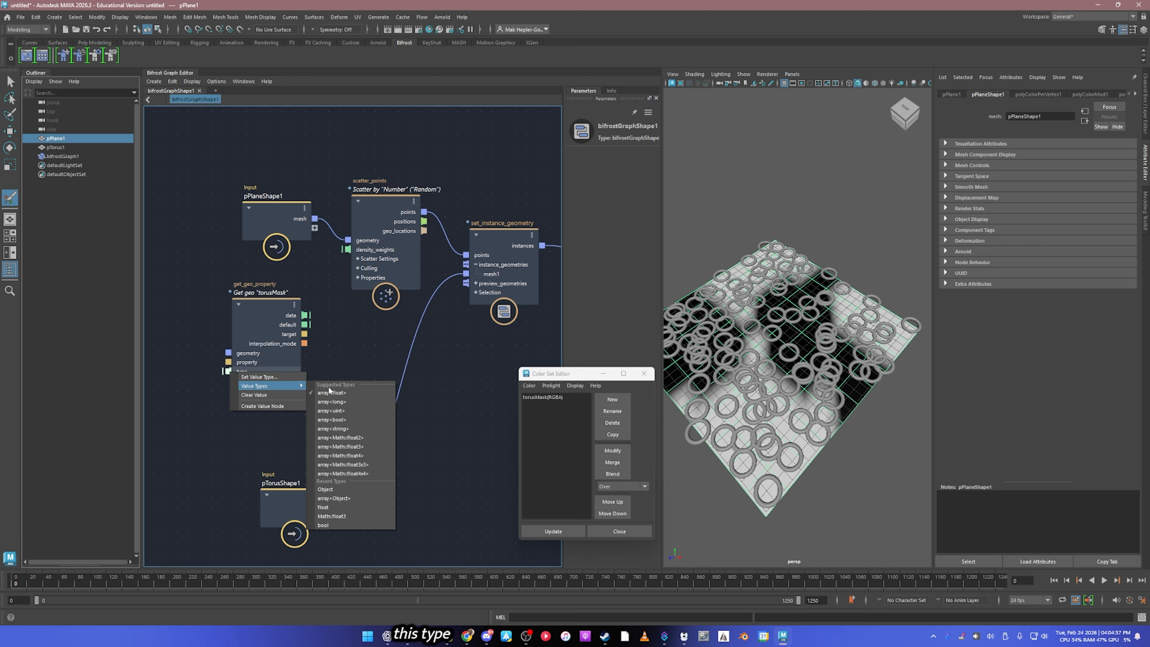
{"action": "left_click", "coordinate": [378, 454]}
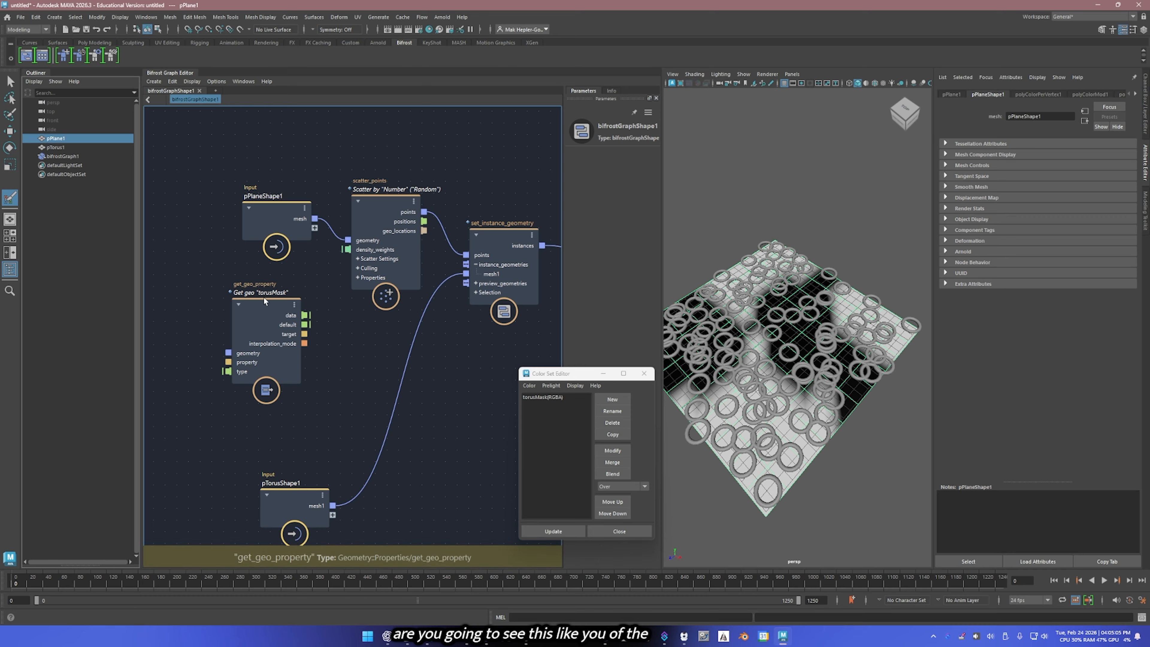
{"action": "left_click_drag", "start_coordinate": [258, 210], "coordinate": [184, 199]}
Step: Add a vector4_to_scalar node and place it beside the get_geo_property node
{"action": "left_click", "coordinate": [378, 381]}
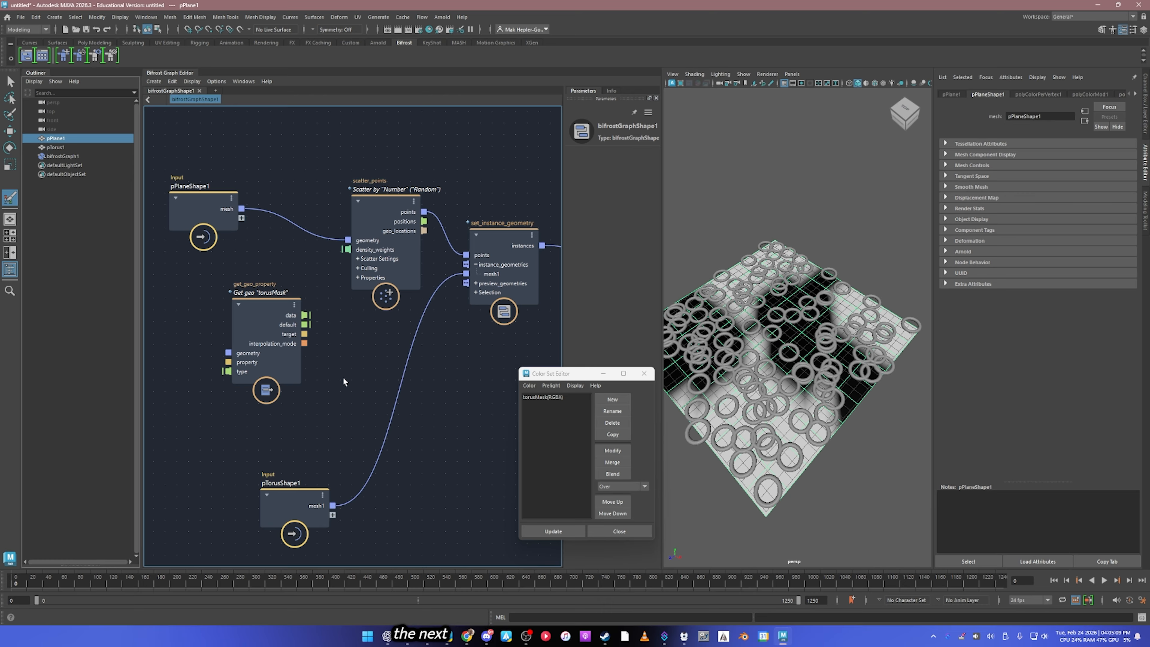
{"action": "key", "text": "Tab"}
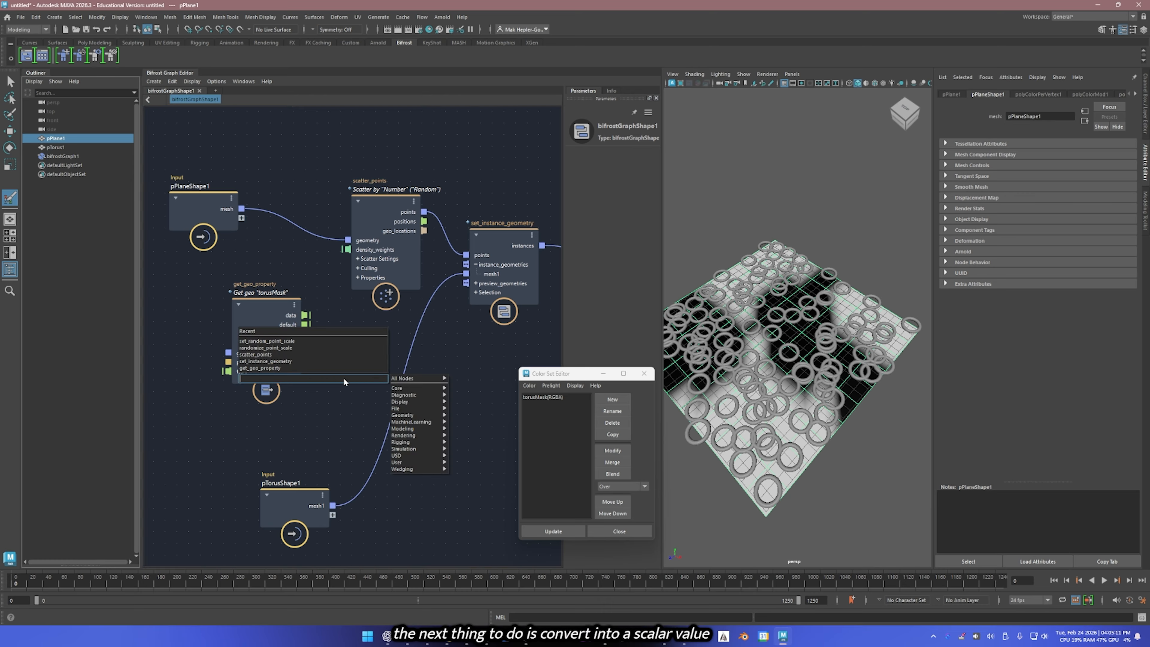
{"action": "type", "text": "vector"}
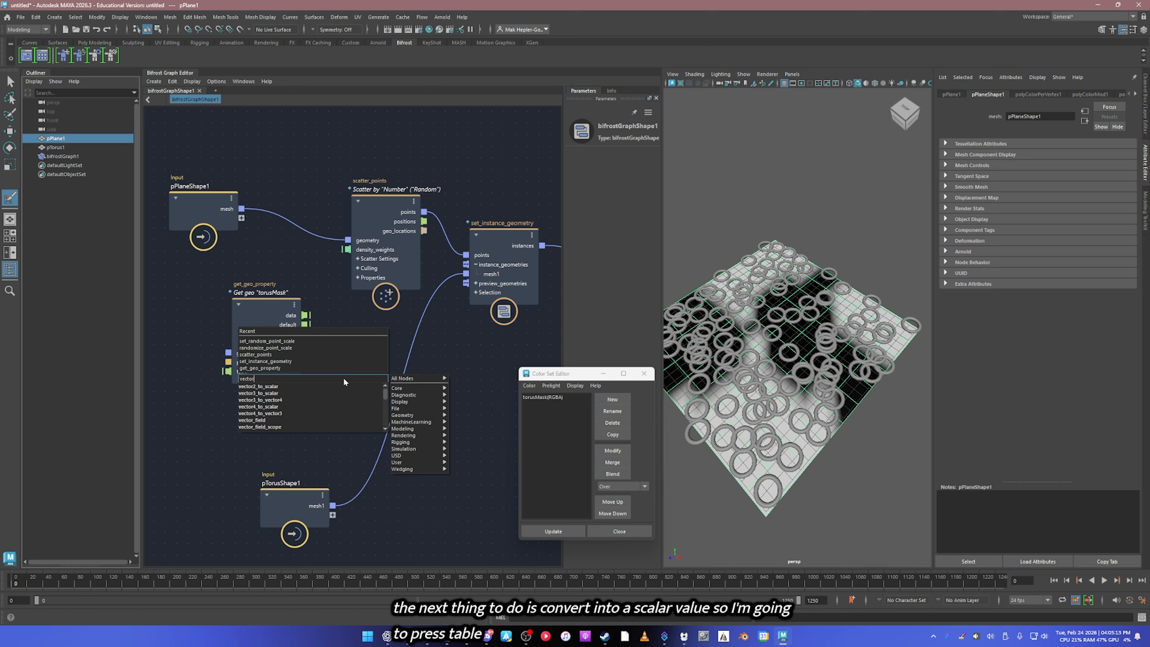
{"action": "left_click", "coordinate": [282, 407]}
{"action": "left_click_drag", "start_coordinate": [325, 401], "coordinate": [355, 362]}
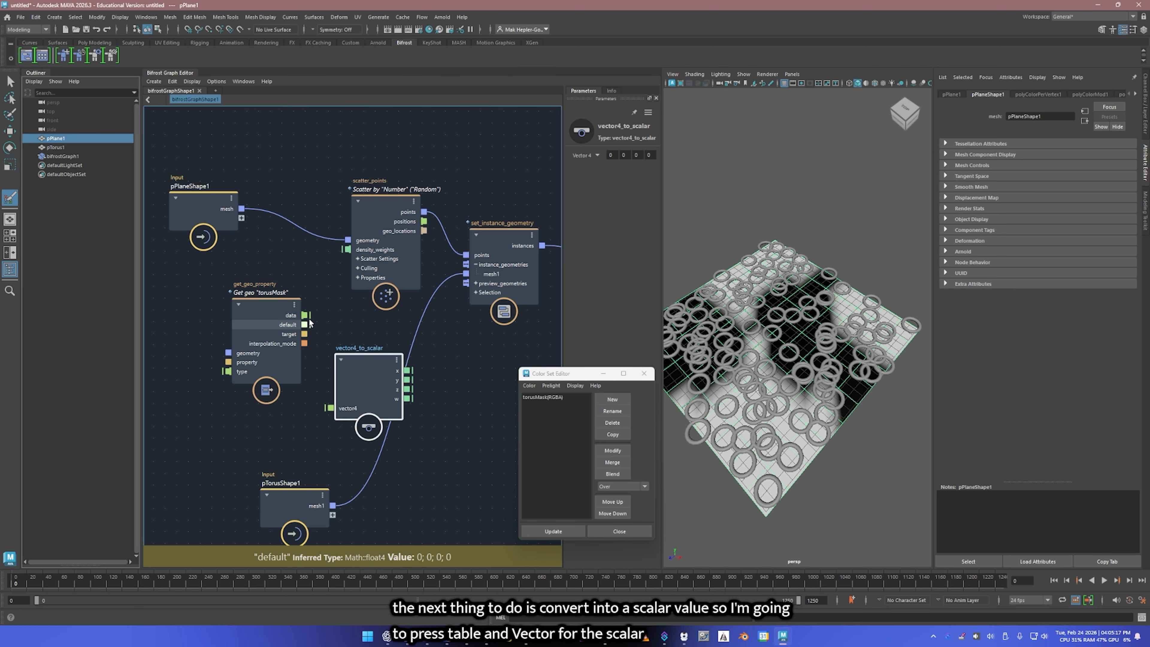
Step: Connect get_geo_property's data to vector4_to_scalar's vector4 input, and its x output to scatter_points' density_weights
{"action": "left_click_drag", "start_coordinate": [309, 323], "coordinate": [330, 409]}
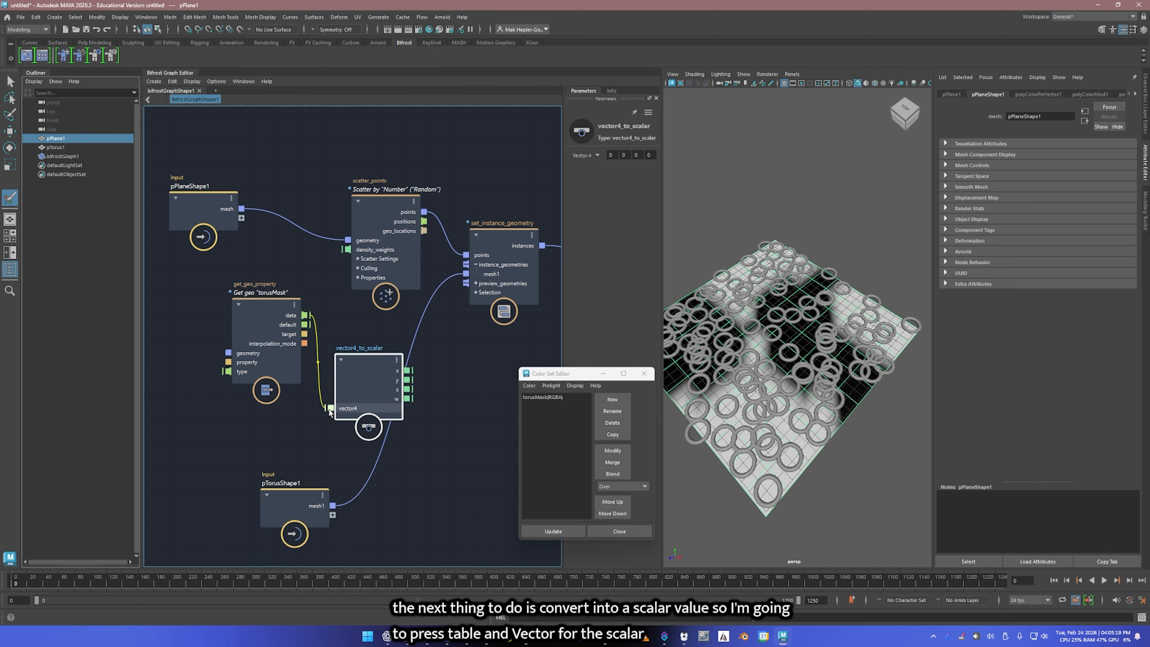
{"action": "left_click_drag", "start_coordinate": [409, 371], "coordinate": [348, 249]}
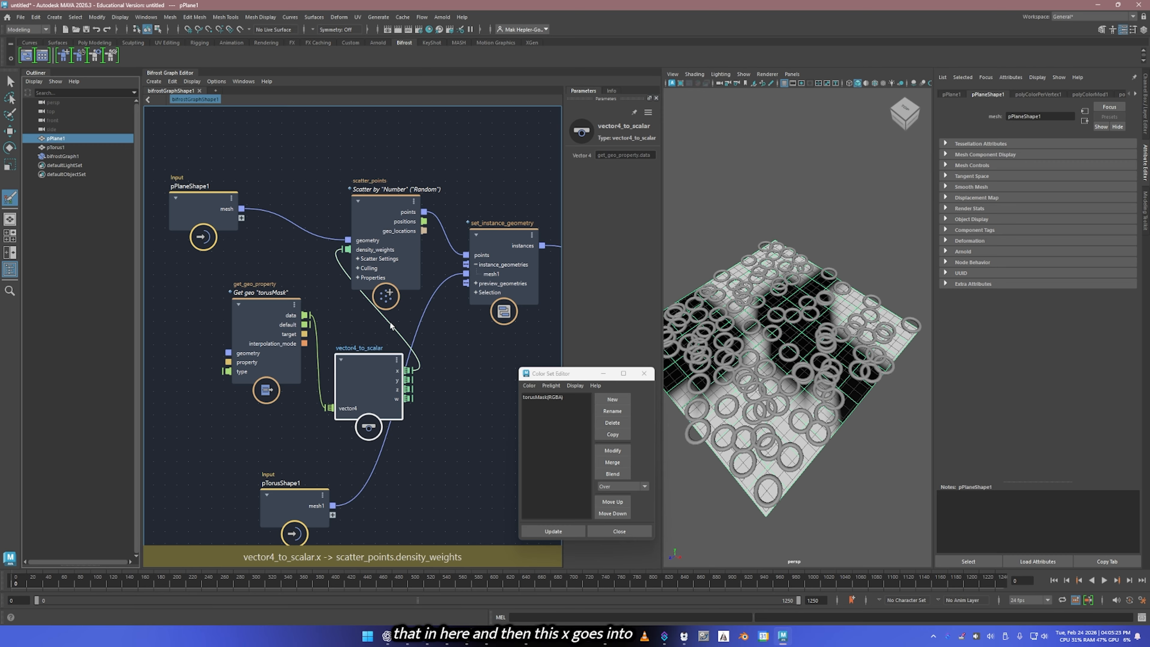
{"action": "left_click_drag", "start_coordinate": [341, 374], "coordinate": [334, 343]}
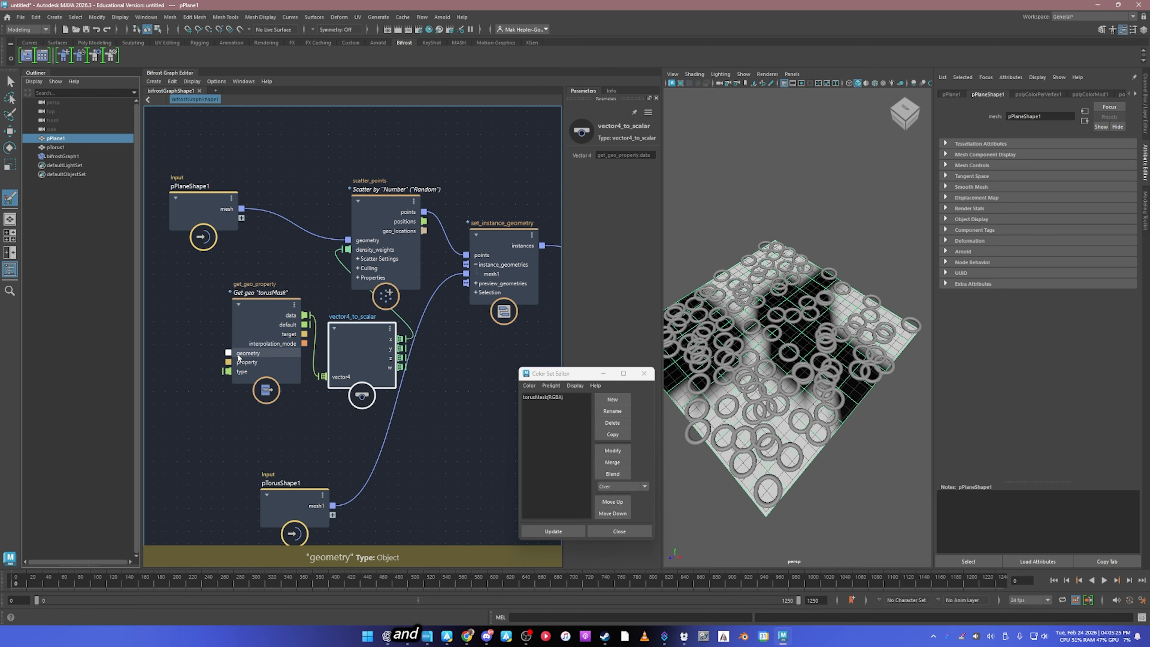
Step: Connect the mesh output of pPlaneShape1 to the geometry input of get_geo_property
{"action": "left_click_drag", "start_coordinate": [228, 353], "coordinate": [241, 210]}
{"action": "left_click", "coordinate": [224, 207]}
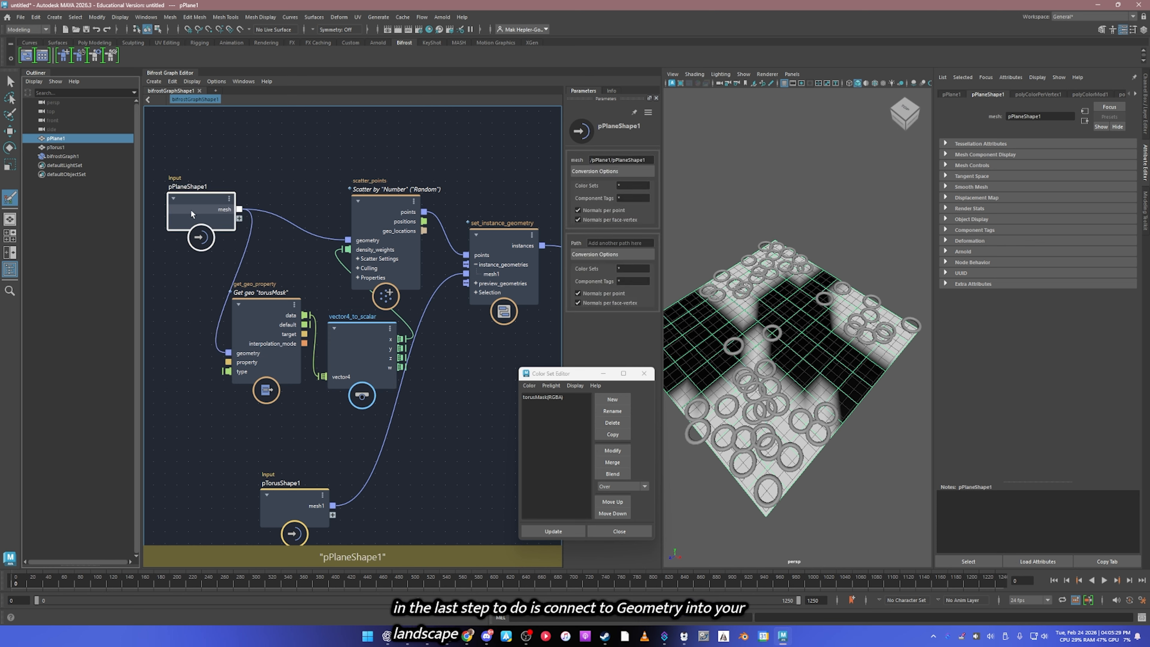
{"action": "left_click", "coordinate": [546, 396]}
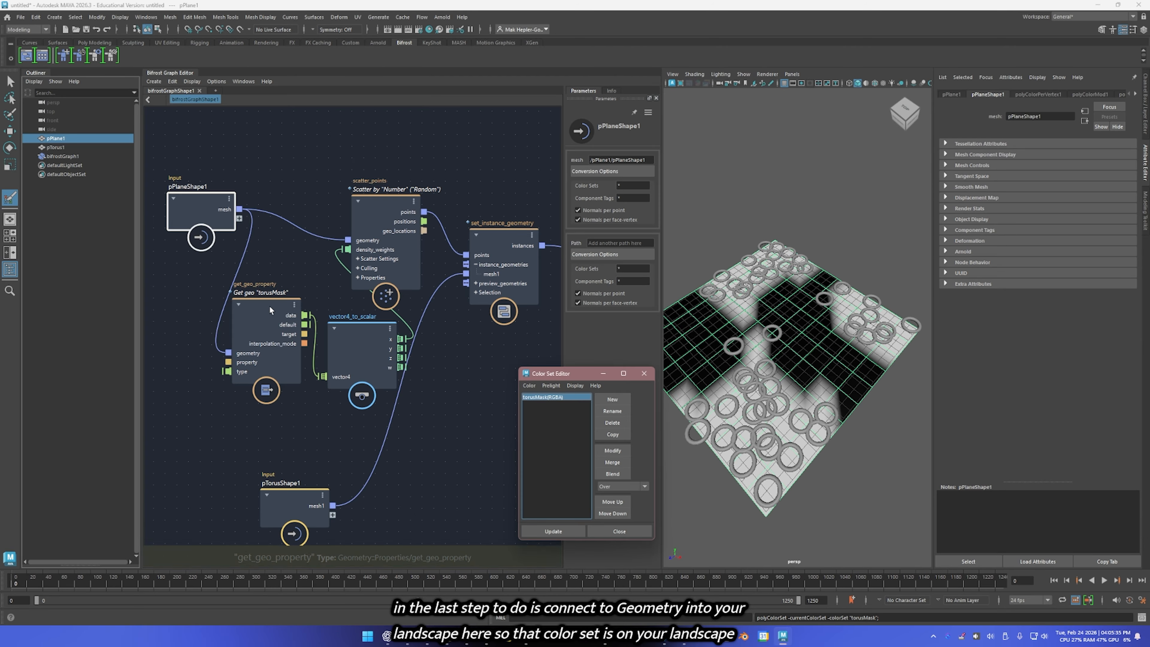
{"action": "left_click_drag", "start_coordinate": [269, 305], "coordinate": [264, 307]}
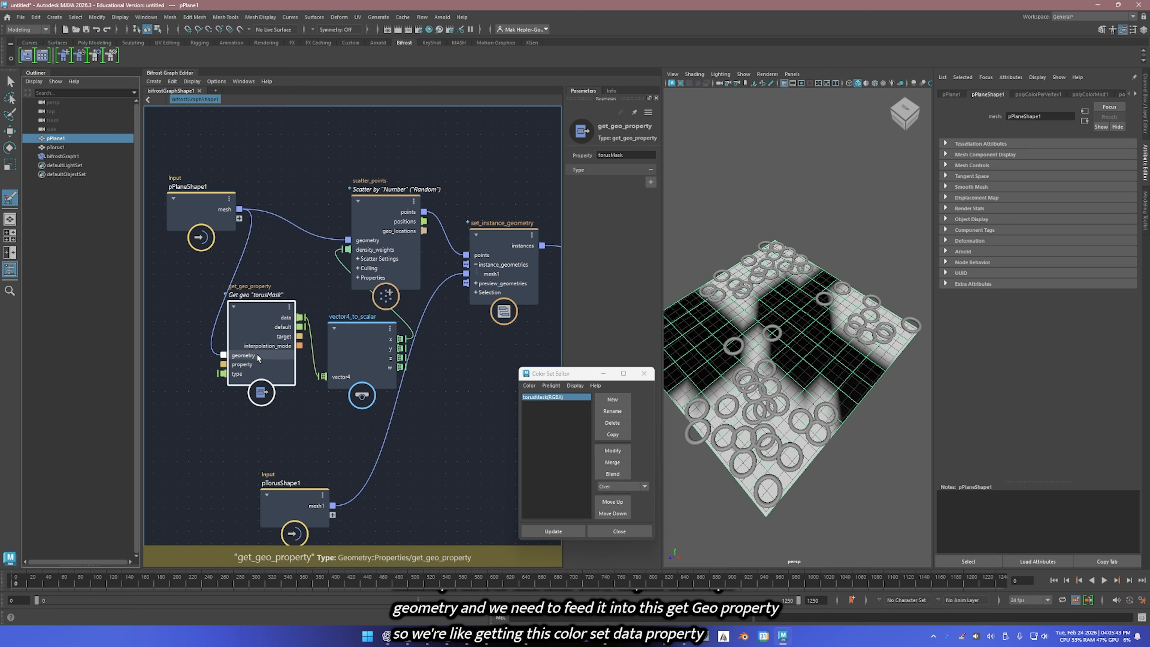
Step: Rearrange the graph so pPlaneShape1, get_geo_property, vector4_to_scalar and scatter_points follow each other in a tidy left-to-right flow
{"action": "left_click_drag", "start_coordinate": [222, 213], "coordinate": [198, 213]}
{"action": "left_click", "coordinate": [277, 333]}
{"action": "scroll", "coordinate": [296, 333], "scroll_direction": "down", "scroll_amount": 4}
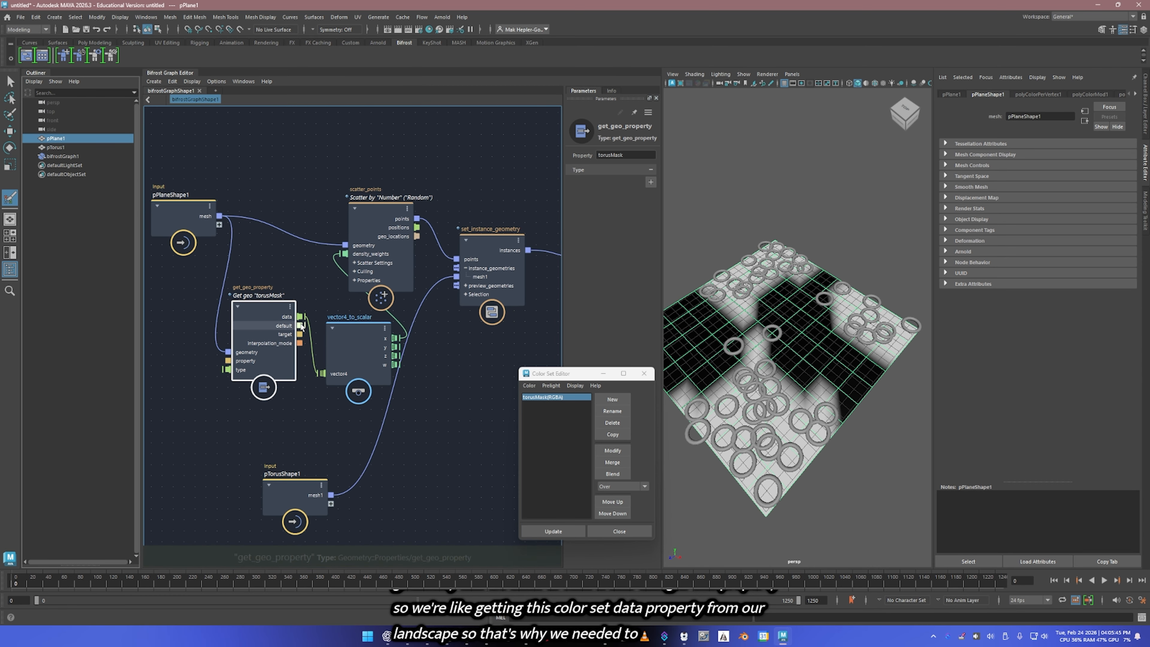
{"action": "middle_click_drag", "start_coordinate": [324, 281], "coordinate": [370, 283], "text": "alt"}
{"action": "left_click_drag", "start_coordinate": [313, 335], "coordinate": [275, 329]}
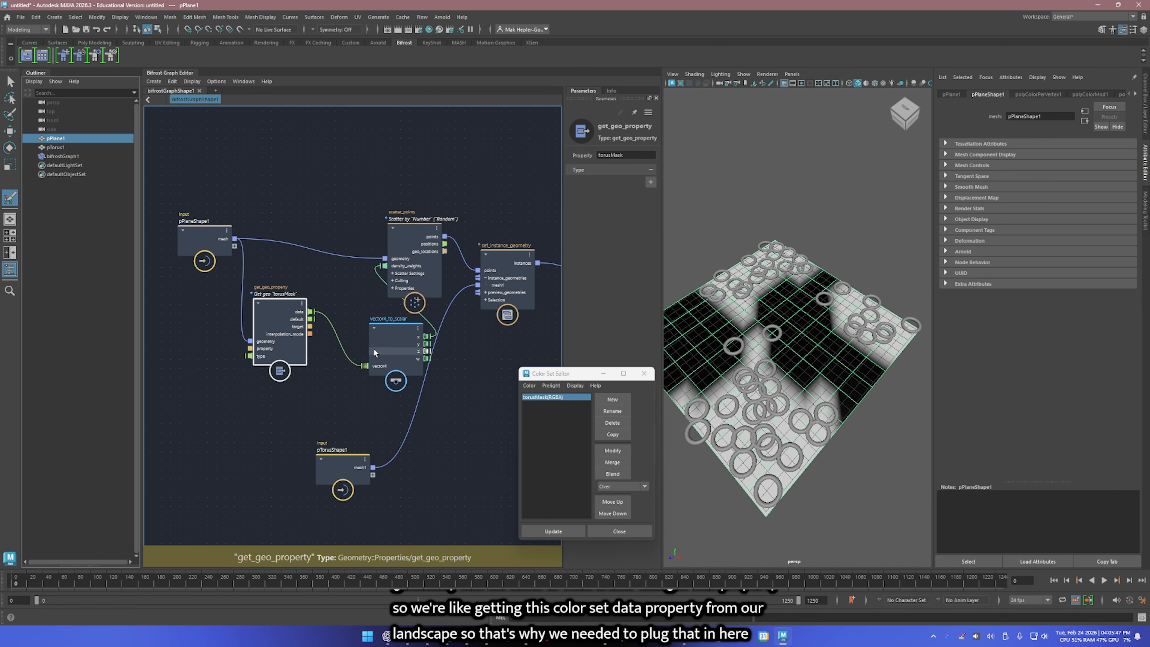
{"action": "left_click_drag", "start_coordinate": [404, 350], "coordinate": [287, 318]}
{"action": "left_click_drag", "start_coordinate": [353, 333], "coordinate": [342, 290]}
{"action": "left_click_drag", "start_coordinate": [413, 258], "coordinate": [427, 233]}
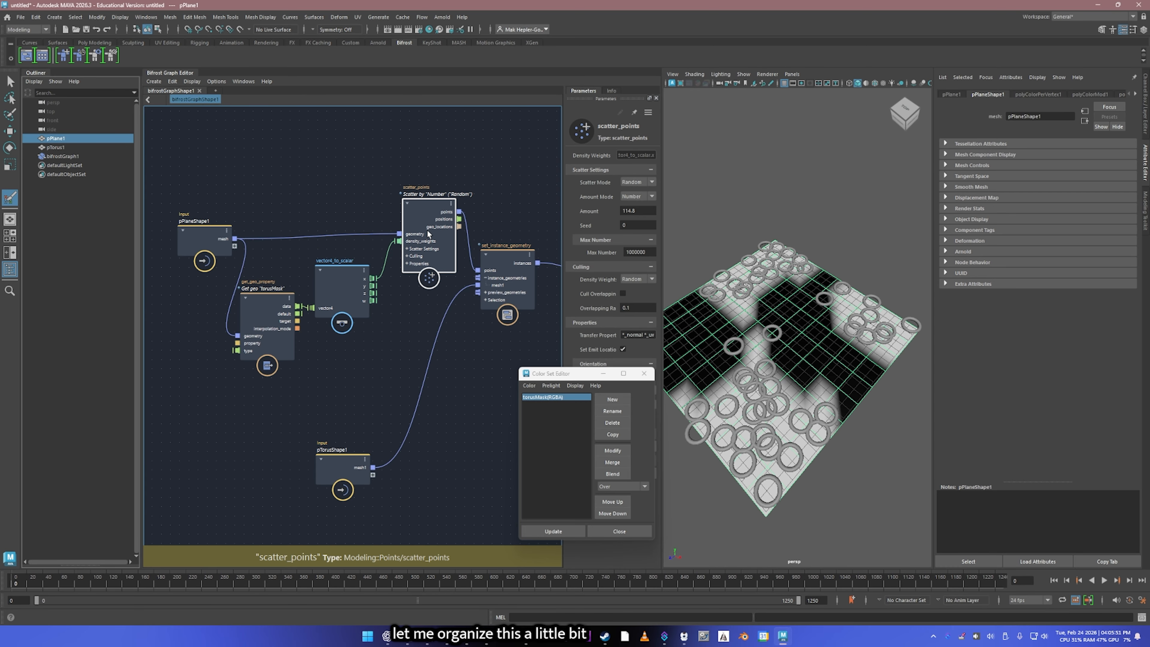
{"action": "left_click_drag", "start_coordinate": [271, 326], "coordinate": [277, 319]}
{"action": "left_click_drag", "start_coordinate": [227, 252], "coordinate": [206, 247]}
{"action": "left_click_drag", "start_coordinate": [267, 306], "coordinate": [260, 289]}
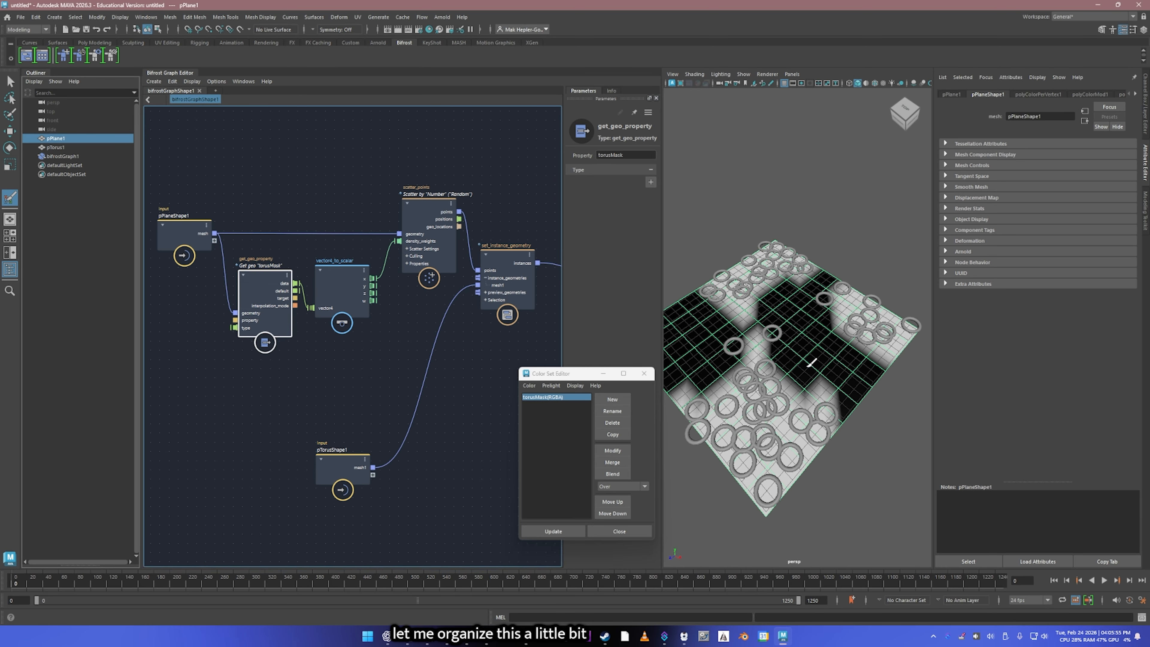
Step: Paint more black vertex color across the middle of the plane and hide the original pTorus1 object
{"action": "mouse_move", "coordinate": [814, 361]}
{"action": "left_mouse_down", "text": "ctrl"}
{"action": "mouse_move", "coordinate": [747, 344]}
{"action": "mouse_move", "coordinate": [823, 308]}
{"action": "left_mouse_up", "text": "ctrl"}
{"action": "left_click_drag", "start_coordinate": [827, 319], "coordinate": [767, 351]}
{"action": "left_click", "coordinate": [56, 147]}
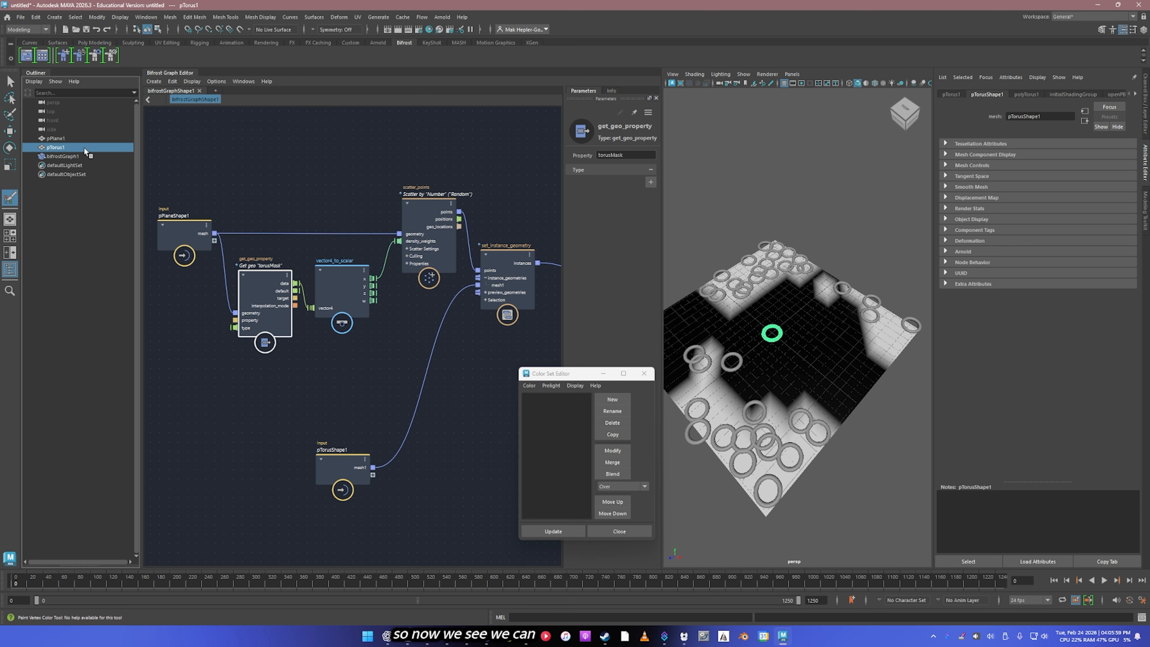
{"action": "key", "text": "ctrl+h"}
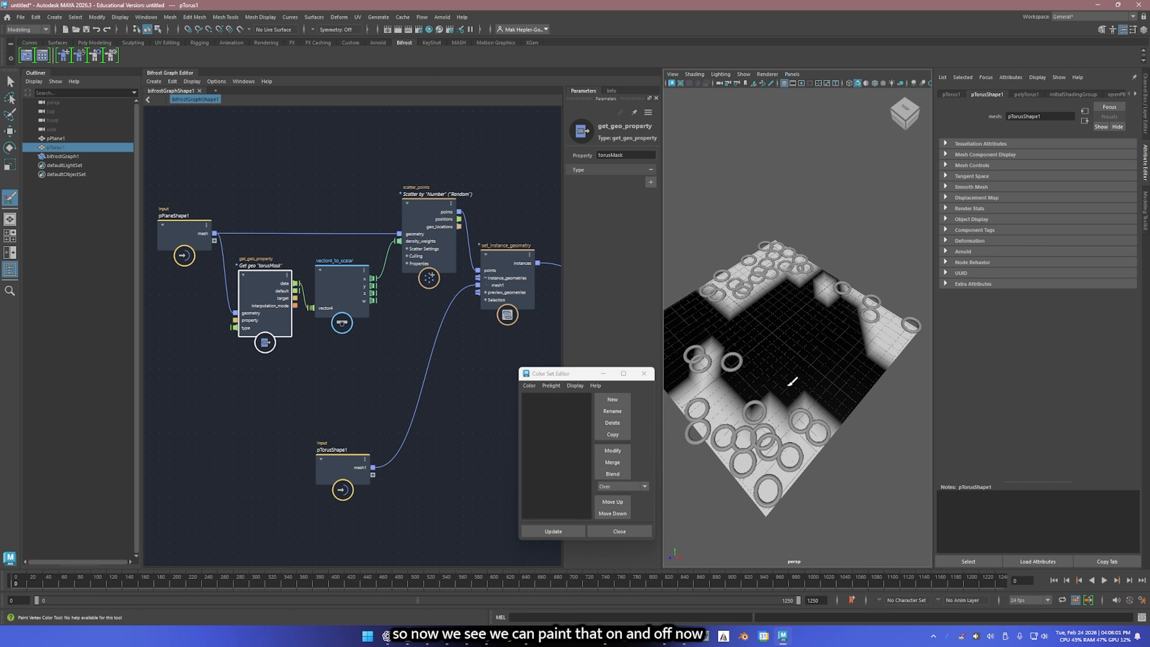
Step: Select pPlane1 and paint white vertex color over the black area from the plane's center toward its right corner
{"action": "left_click", "coordinate": [80, 137]}
{"action": "mouse_move", "coordinate": [831, 382]}
{"action": "left_mouse_down"}
{"action": "mouse_move", "coordinate": [799, 385]}
{"action": "mouse_move", "coordinate": [848, 346]}
{"action": "mouse_move", "coordinate": [839, 368]}
{"action": "left_mouse_up"}
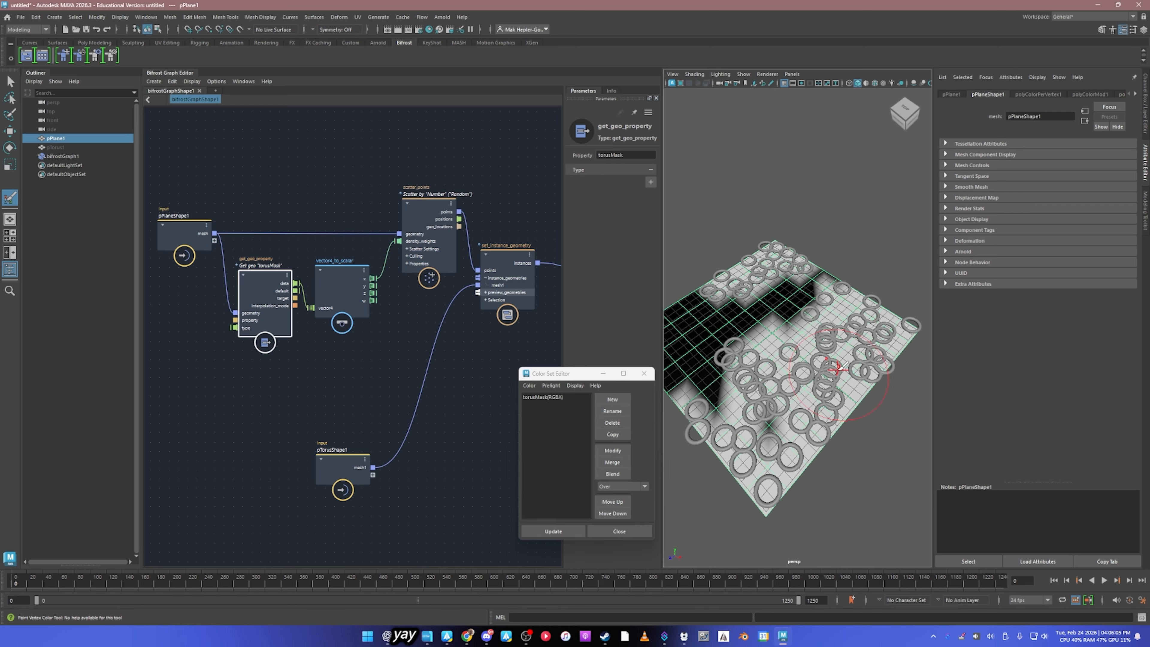
Step: Move the output node farther away from set_instance_geometry to make room for additional nodes between them
{"action": "middle_click_drag", "start_coordinate": [411, 361], "coordinate": [238, 370]}
{"action": "left_click", "coordinate": [523, 271]}
{"action": "left_click_drag", "start_coordinate": [522, 268], "coordinate": [547, 266]}
{"action": "middle_click_drag", "start_coordinate": [435, 276], "coordinate": [323, 297]}
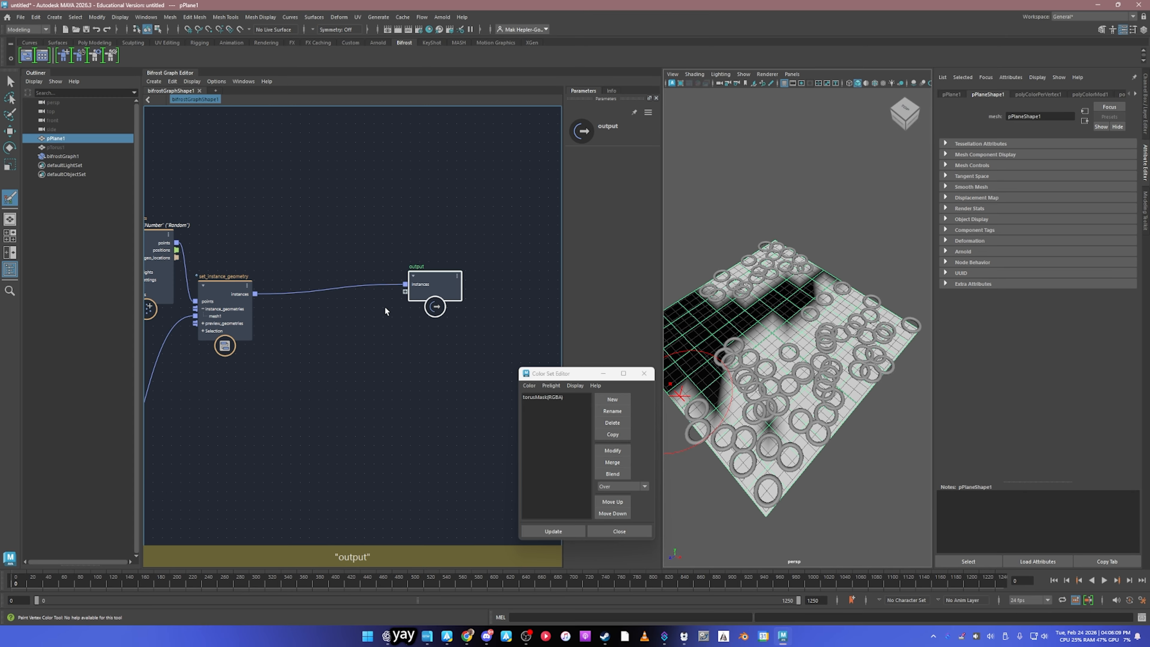
Step: Add a randomize_point_rotation node and place it between set_instance_geometry and output
{"action": "scroll", "coordinate": [355, 321], "scroll_direction": "up", "scroll_amount": 2}
{"action": "left_click", "coordinate": [292, 357]}
{"action": "key", "text": "Tab"}
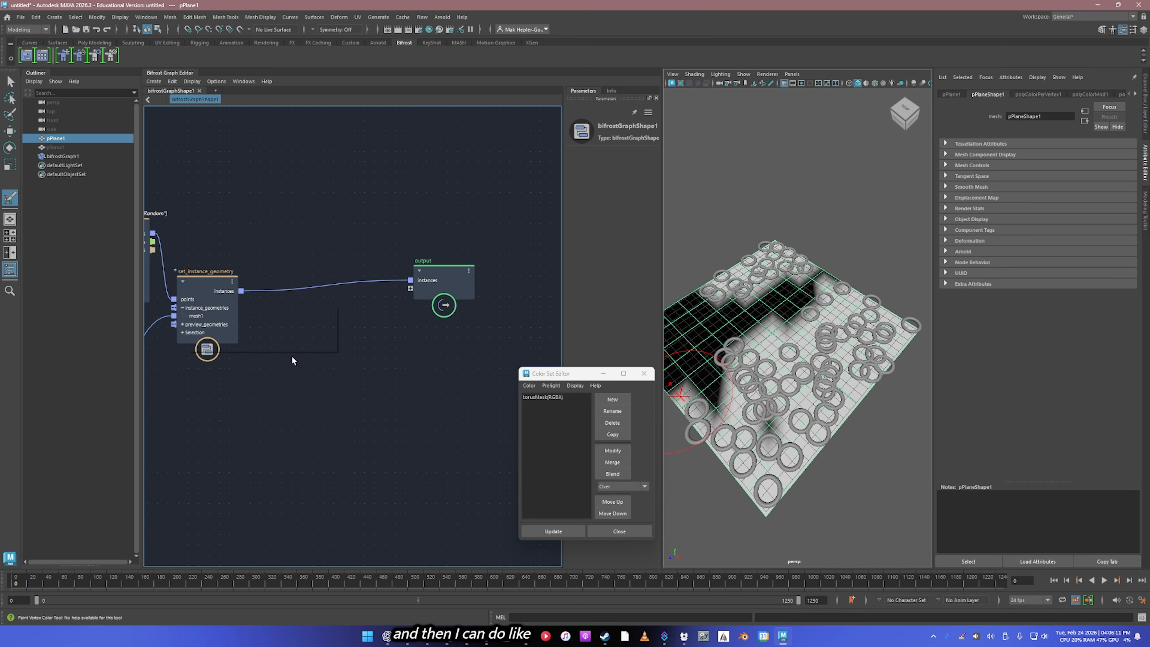
{"action": "type", "text": "rotation"}
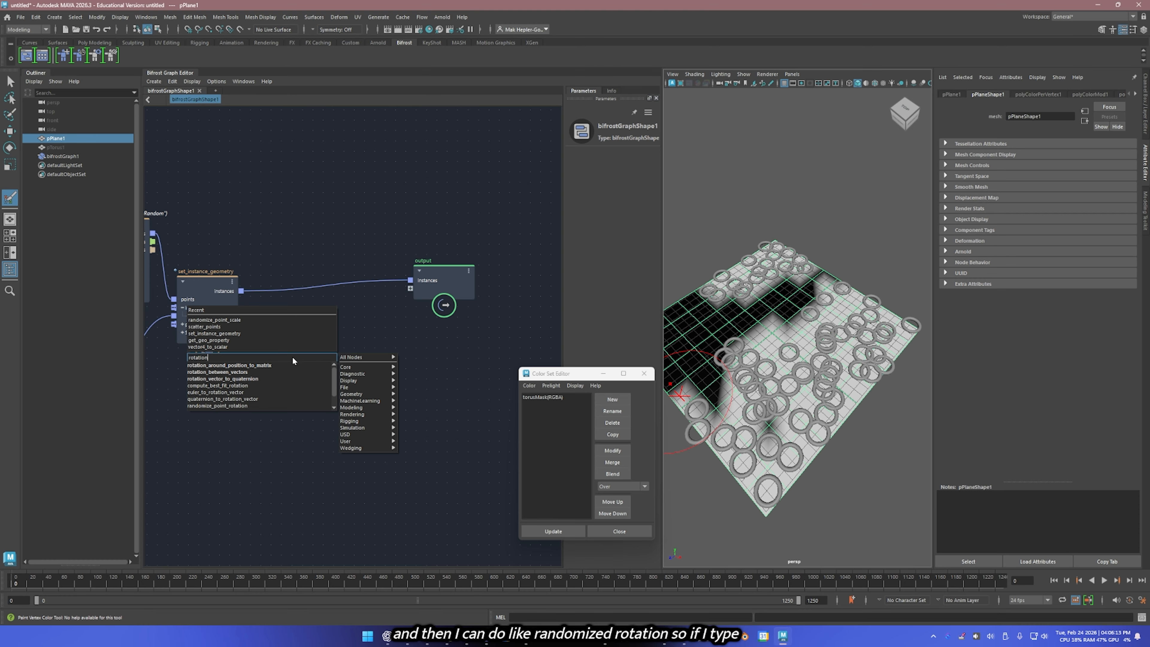
{"action": "left_click", "coordinate": [236, 405]}
{"action": "left_click_drag", "start_coordinate": [293, 383], "coordinate": [302, 339]}
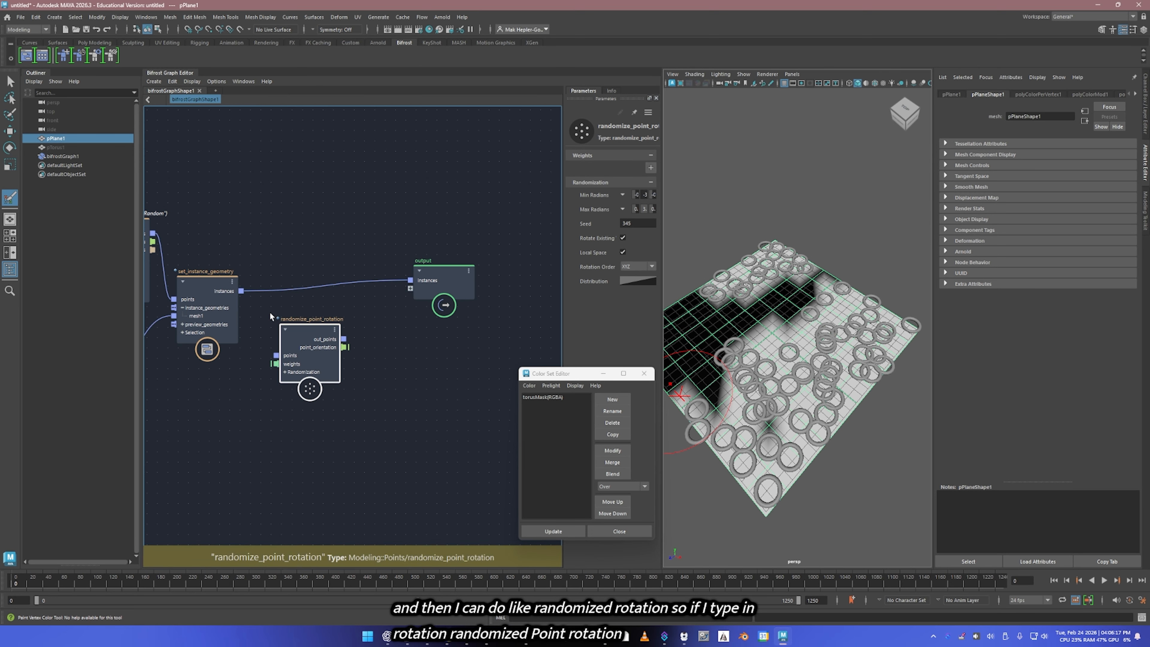
Step: Route the instances of set_instance_geometry into the points of randomize_point_rotation, and its out_points into the output node
{"action": "left_click_drag", "start_coordinate": [241, 291], "coordinate": [276, 355]}
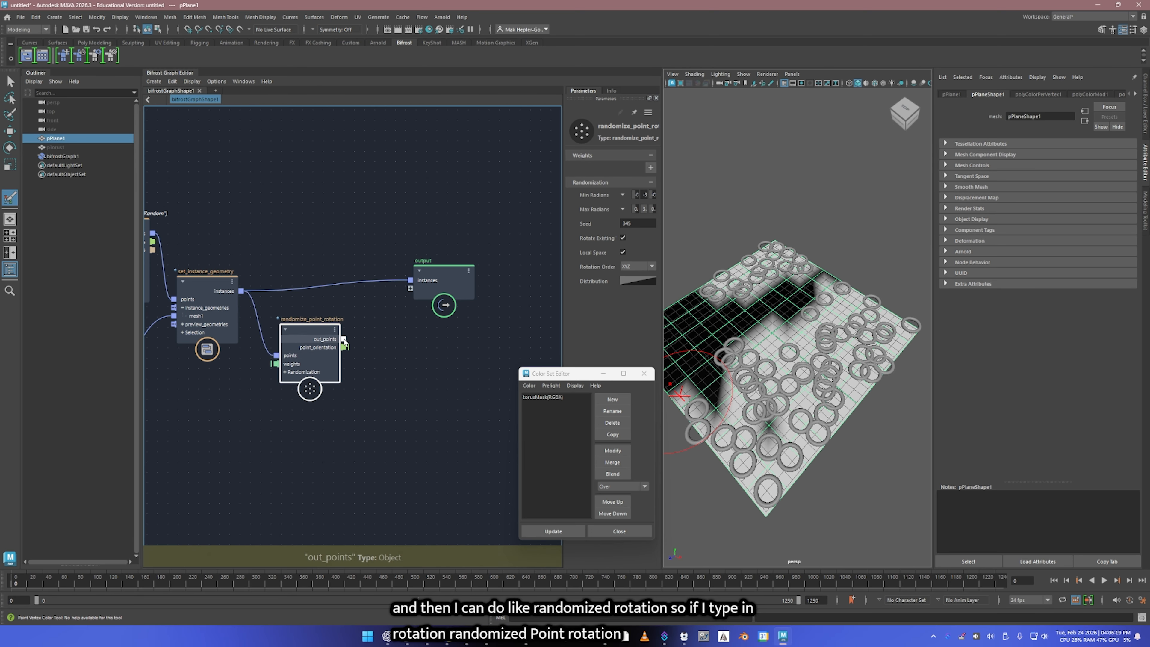
{"action": "left_click_drag", "start_coordinate": [343, 339], "coordinate": [413, 279]}
{"action": "scroll", "coordinate": [766, 339], "scroll_direction": "up", "scroll_amount": 4}
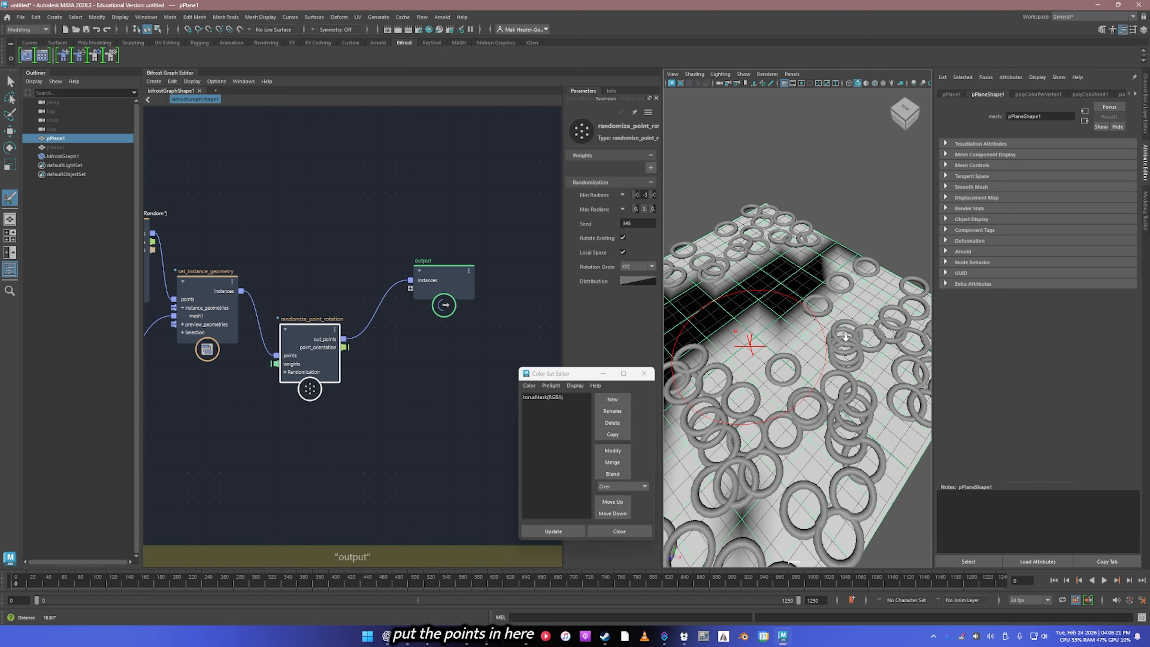
{"action": "left_click_drag", "start_coordinate": [853, 345], "coordinate": [749, 297], "text": "alt"}
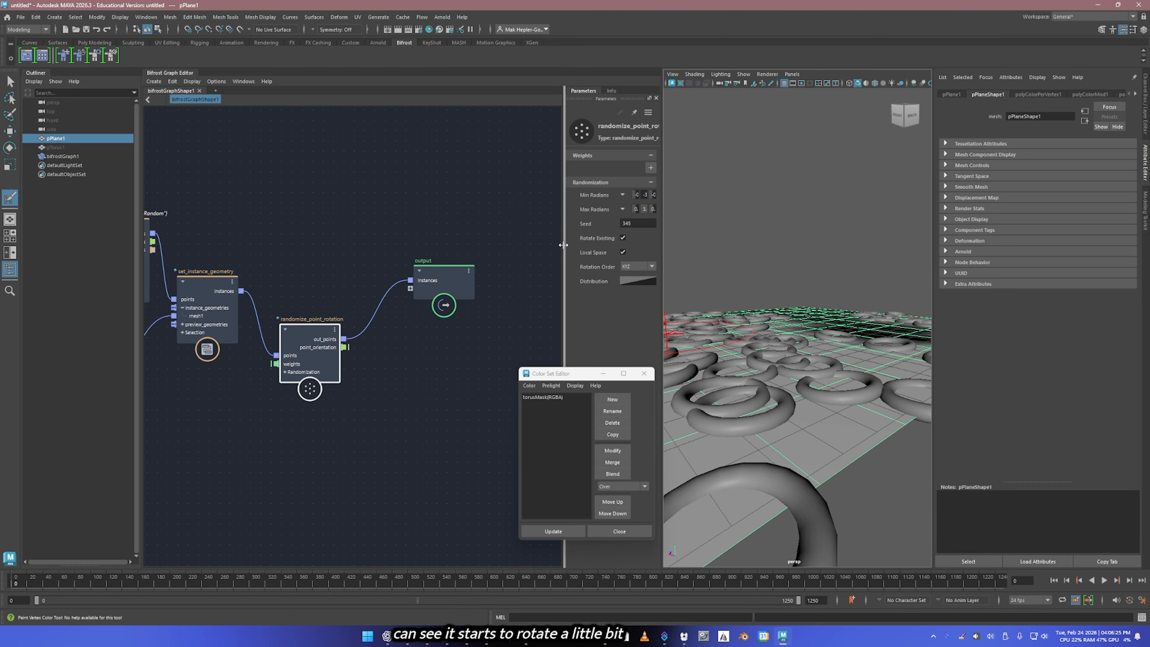
Step: Widen the parameter area and adjust the Max Radians of randomize_point_rotation to about 1.2, 2.72 and -0.05
{"action": "left_click_drag", "start_coordinate": [563, 245], "coordinate": [452, 243]}
{"action": "left_click_drag", "start_coordinate": [561, 206], "coordinate": [592, 215]}
{"action": "left_click_drag", "start_coordinate": [756, 289], "coordinate": [846, 312], "text": "alt"}
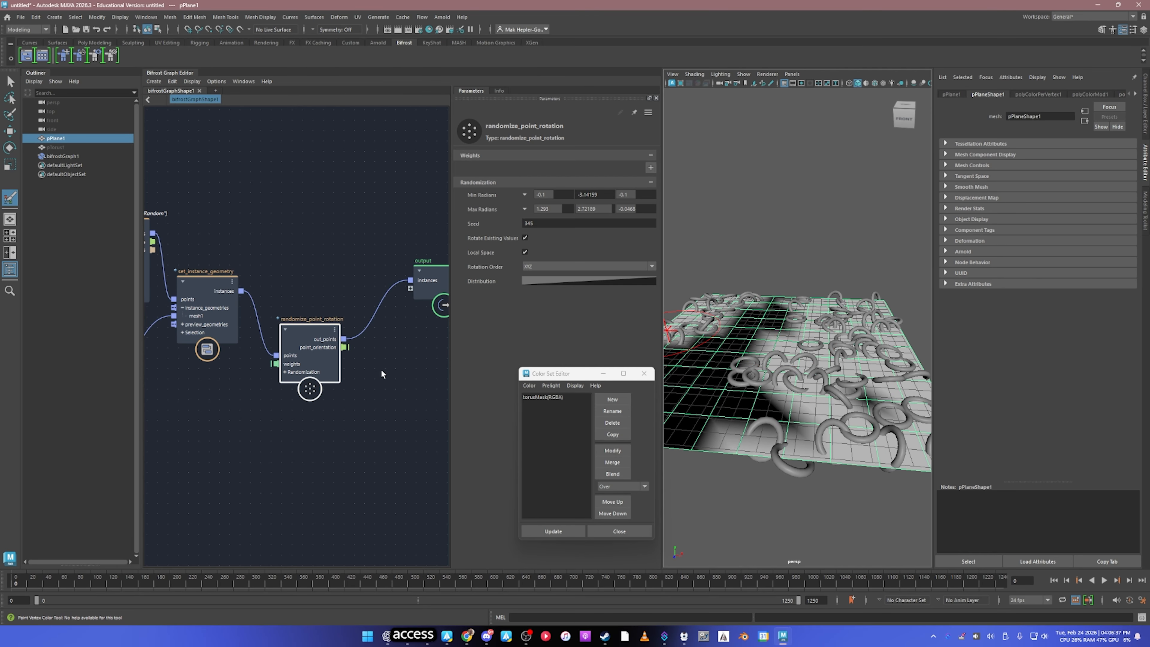
Step: Add a randomize_point_scale node next to randomize_point_rotation
{"action": "middle_click_drag", "start_coordinate": [363, 368], "coordinate": [274, 360], "text": "alt"}
{"action": "left_click", "coordinate": [309, 385]}
{"action": "key", "text": "Tab"}
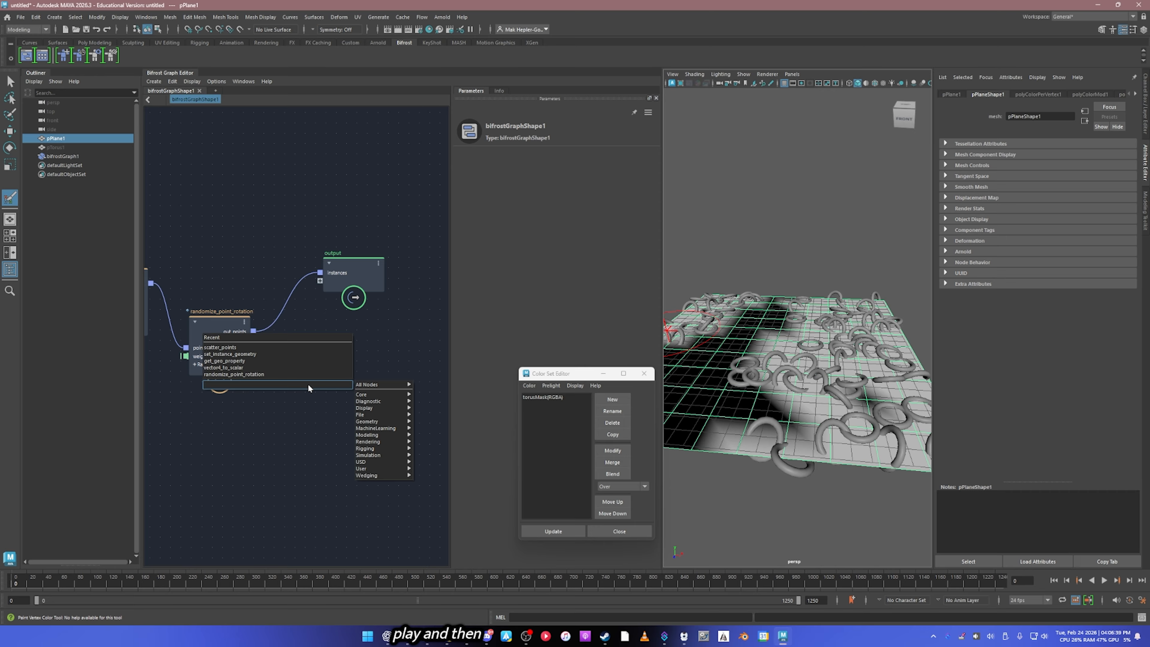
{"action": "type", "text": "scale"}
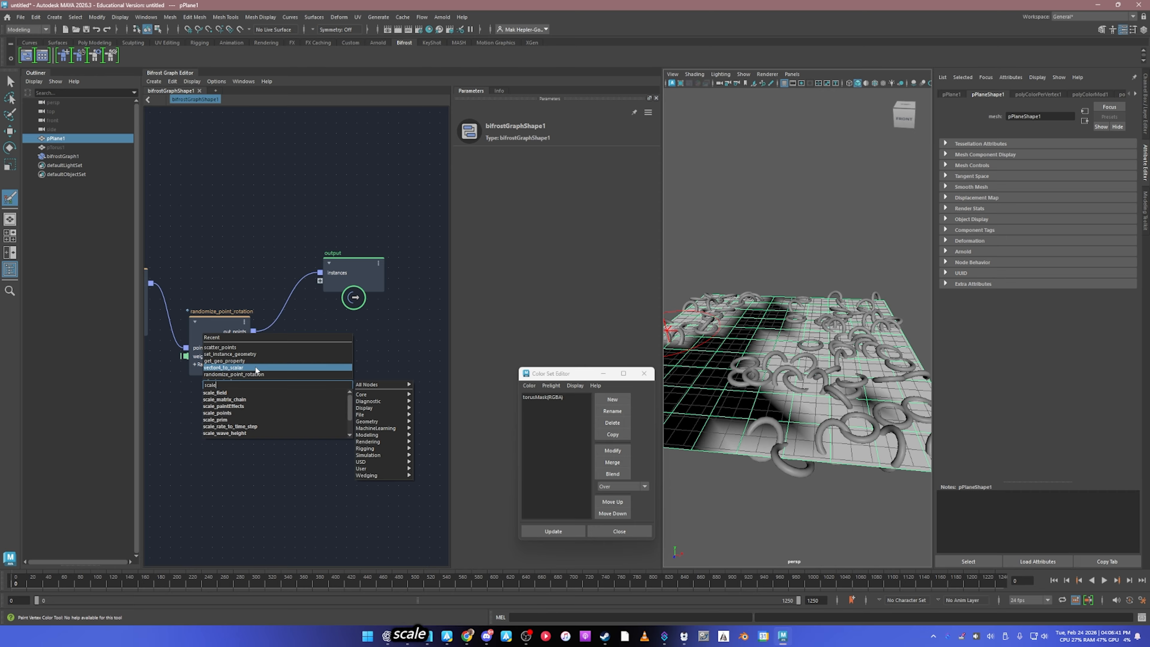
{"action": "type", "text": " r"}
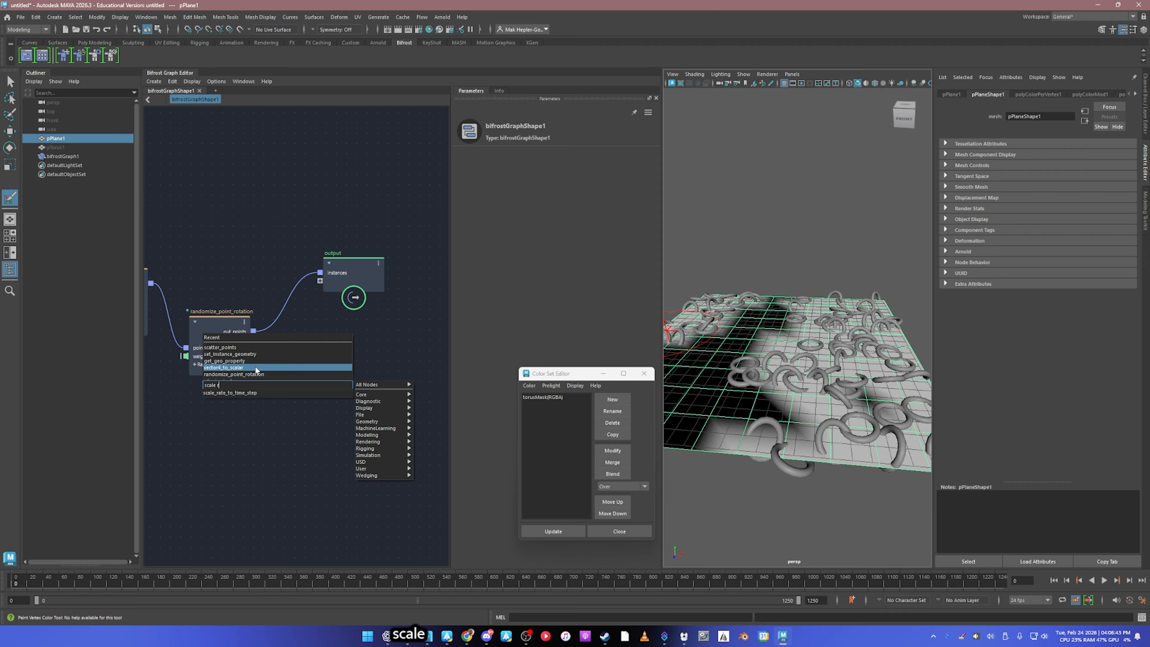
{"action": "key", "text": "BackSpace"}
{"action": "key", "text": "BackSpace"}
{"action": "key", "text": "BackSpace"}
{"action": "key", "text": "BackSpace"}
{"action": "key", "text": "BackSpace"}
{"action": "key", "text": "BackSpace"}
{"action": "key", "text": "BackSpace"}
{"action": "type", "text": "random scal"}
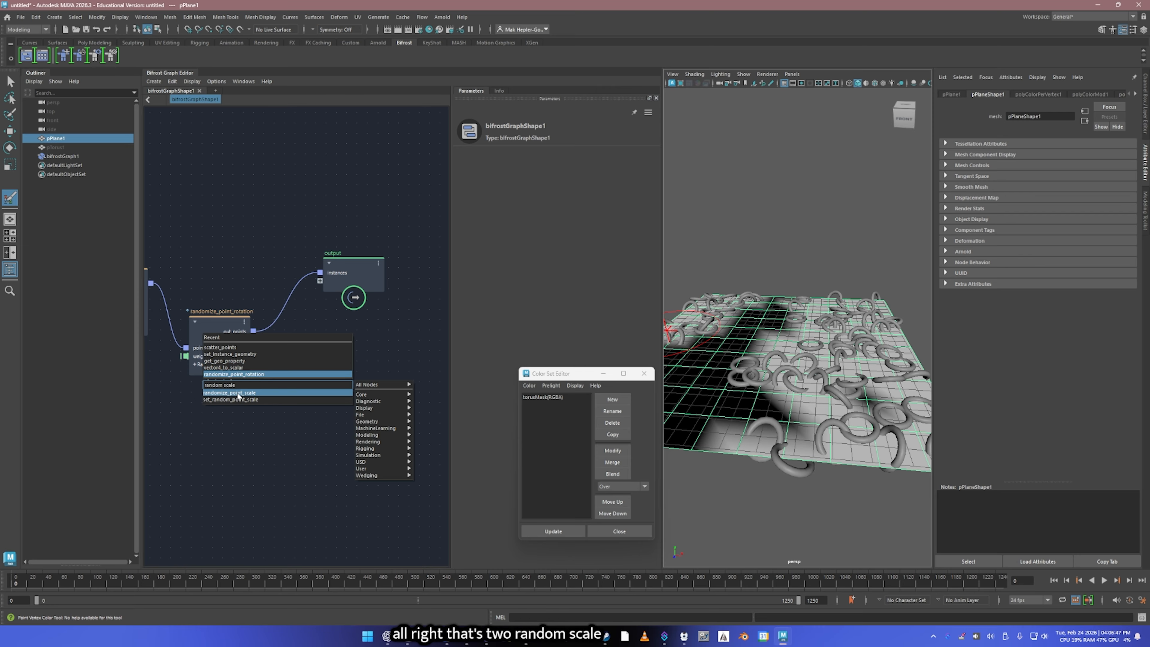
{"action": "left_click", "coordinate": [248, 393]}
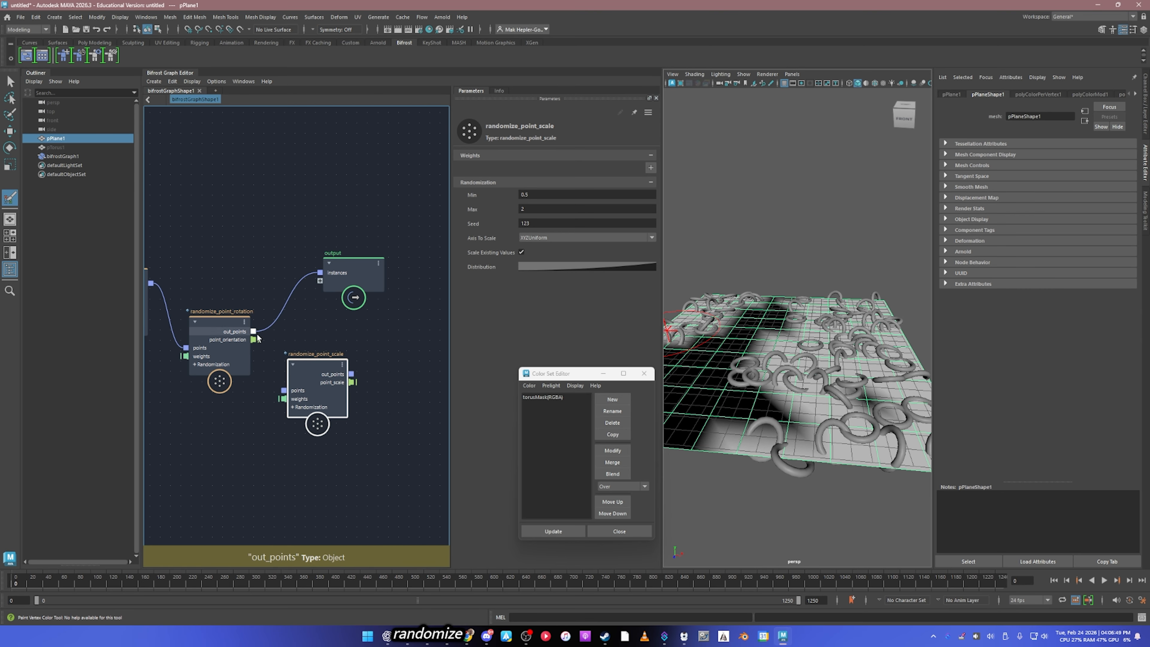
Step: Connect randomize_point_scale between randomize_point_rotation and output through their points ports, and line the nodes up neatly
{"action": "left_click_drag", "start_coordinate": [276, 369], "coordinate": [284, 390]}
{"action": "left_click_drag", "start_coordinate": [351, 374], "coordinate": [345, 349]}
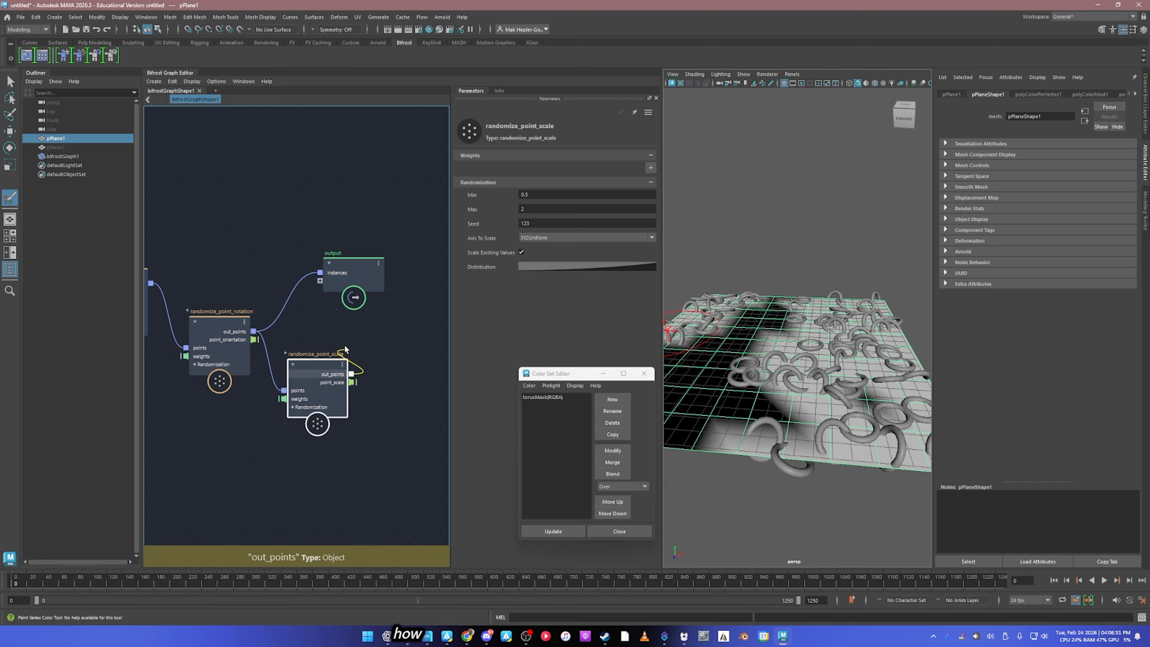
{"action": "left_click_drag", "start_coordinate": [326, 277], "coordinate": [418, 286]}
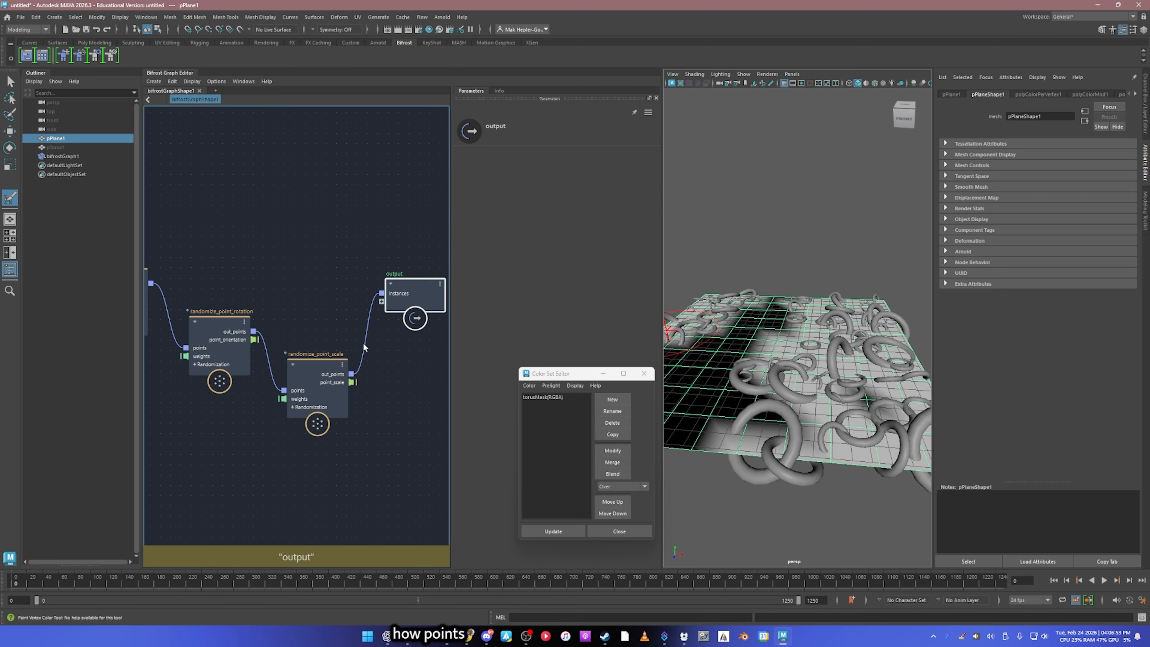
{"action": "left_click_drag", "start_coordinate": [309, 373], "coordinate": [309, 318]}
Step: Set the scale range of randomize_point_scale to Min 0 and Max 1.461
{"action": "left_click_drag", "start_coordinate": [757, 349], "coordinate": [736, 385], "text": "alt"}
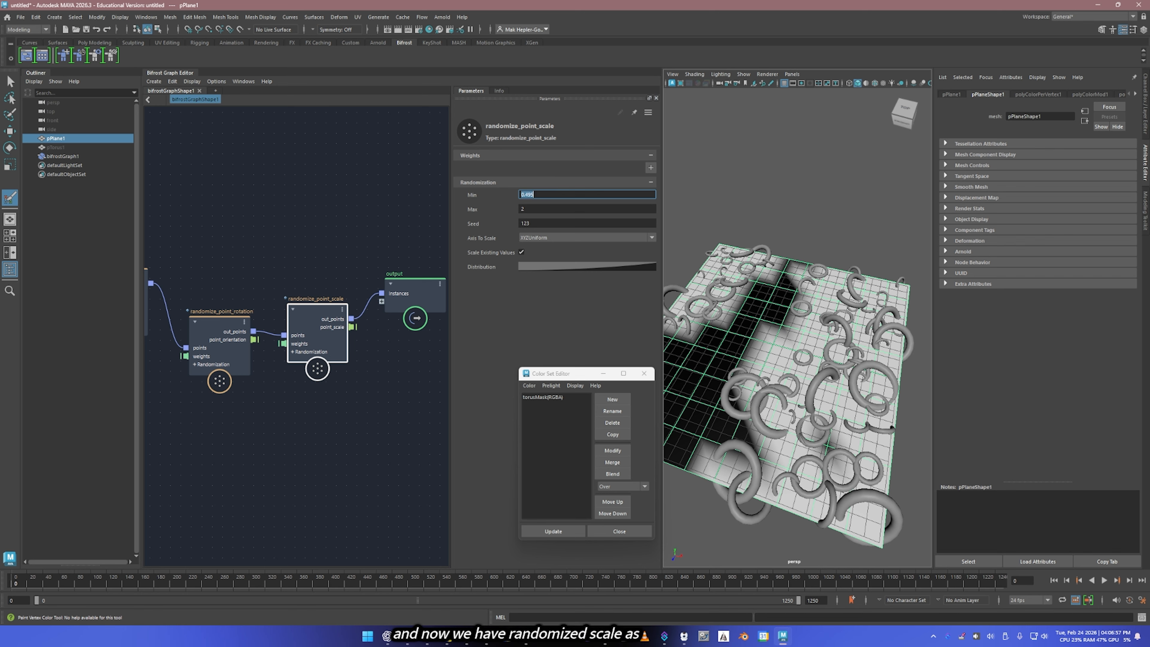
{"action": "type", "text": "0"}
{"action": "key", "text": "Return"}
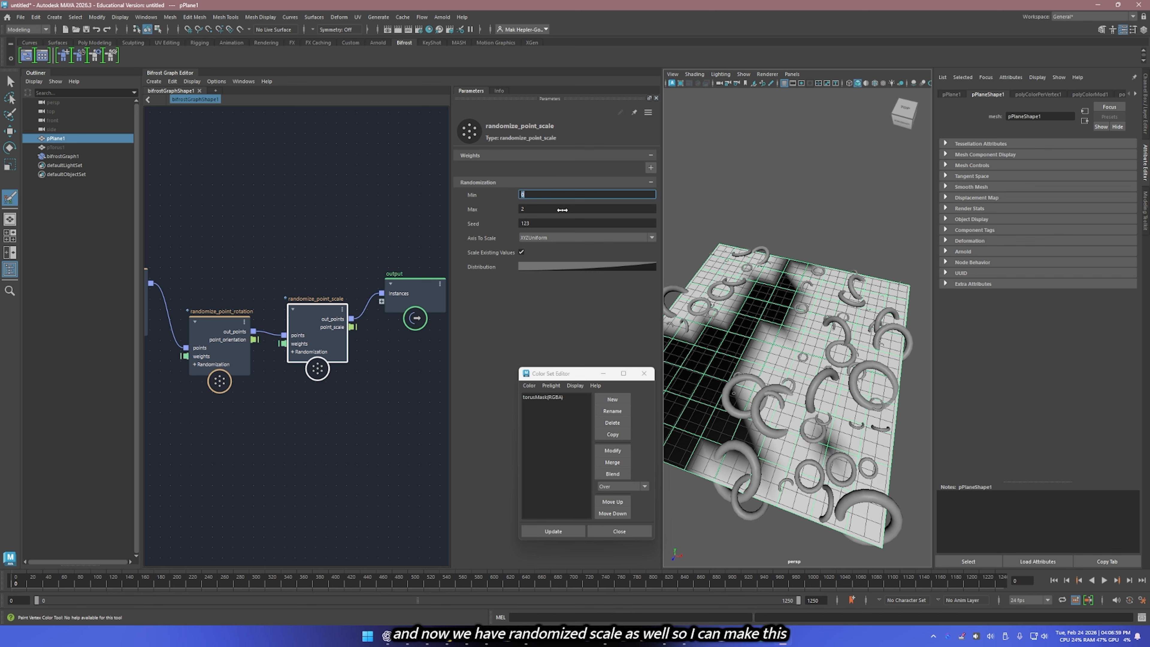
{"action": "left_click", "coordinate": [562, 209]}
{"action": "left_click_drag", "start_coordinate": [767, 283], "coordinate": [786, 267], "text": "alt"}
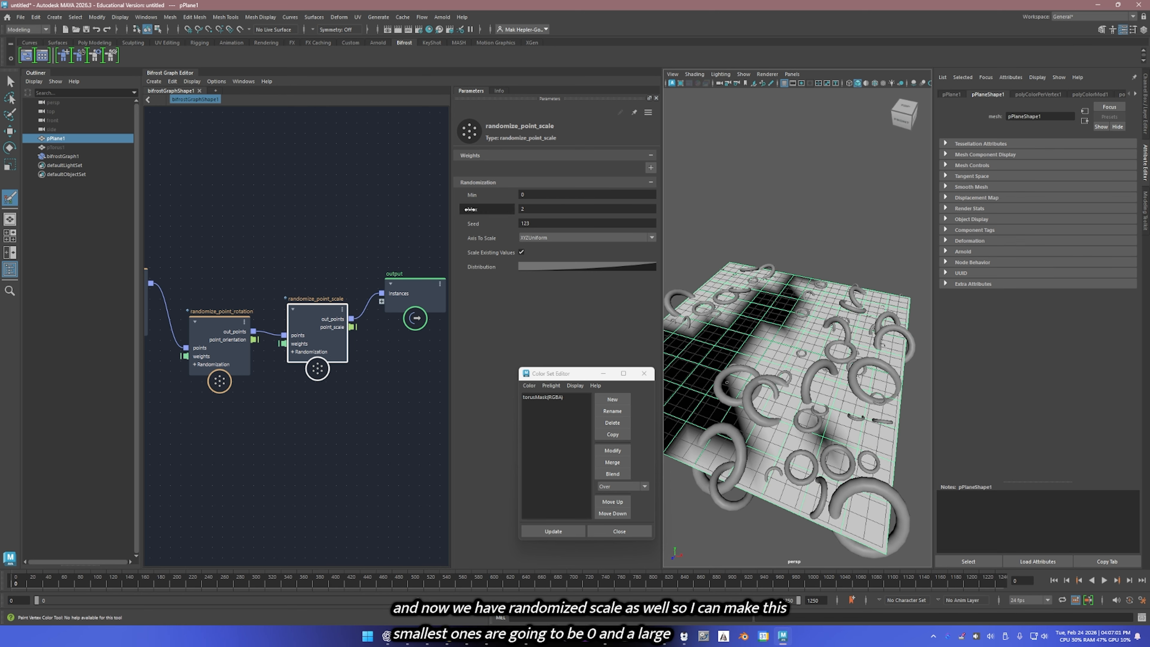
{"action": "left_click_drag", "start_coordinate": [552, 209], "coordinate": [519, 209], "text": "ctrl"}
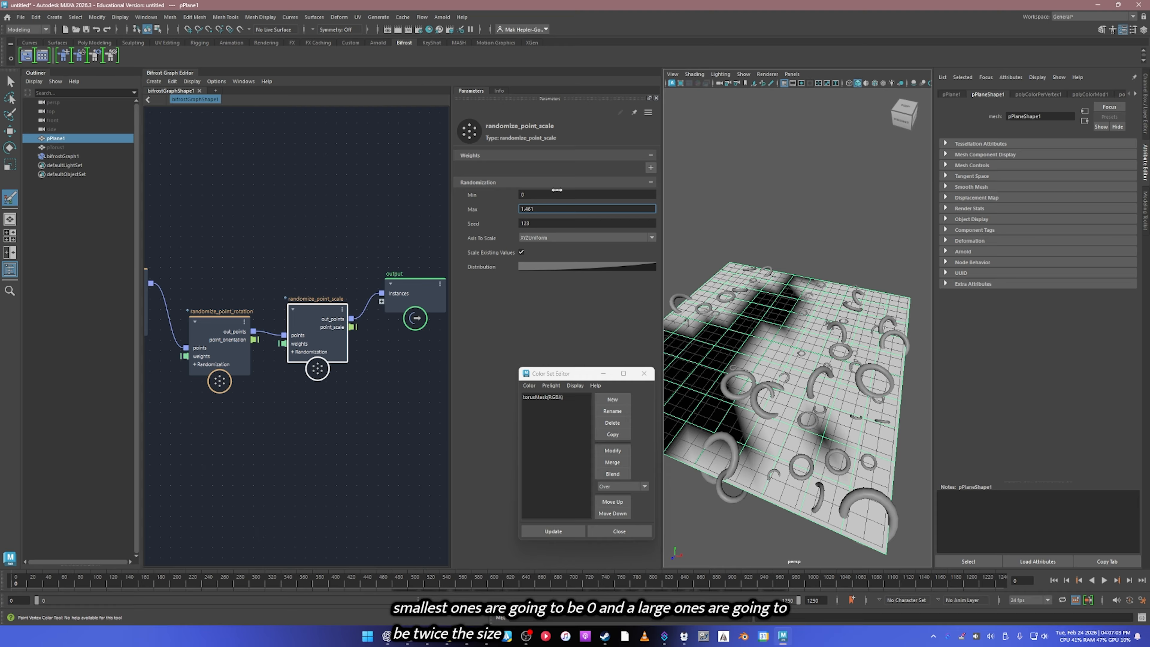
Step: Raise the Amount of scatter_points to 1397 and inspect the denser torus scatter from several angles
{"action": "middle_click_drag", "start_coordinate": [261, 273], "coordinate": [436, 247], "text": "alt"}
{"action": "left_click", "coordinate": [202, 197]}
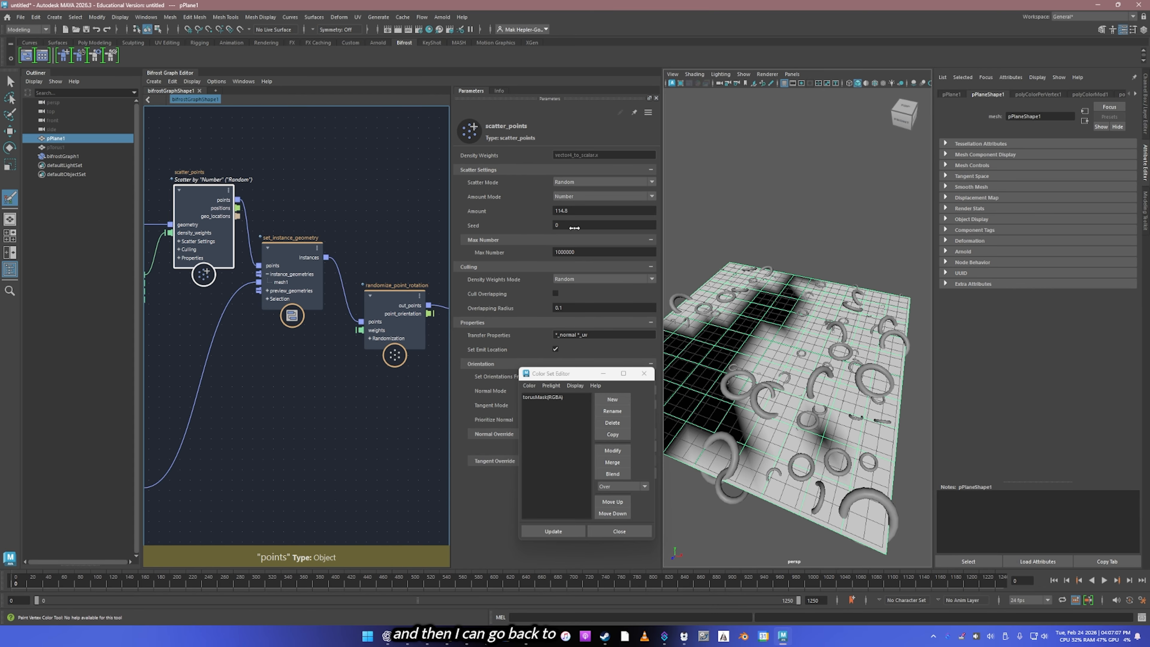
{"action": "left_click_drag", "start_coordinate": [582, 210], "coordinate": [804, 212], "text": "ctrl"}
{"action": "left_click_drag", "start_coordinate": [895, 313], "coordinate": [674, 317], "text": "alt"}
{"action": "right_click_drag", "start_coordinate": [675, 318], "coordinate": [874, 335], "text": "alt"}
{"action": "middle_click_drag", "start_coordinate": [874, 336], "coordinate": [772, 297], "text": "alt"}
{"action": "mouse_move", "coordinate": [772, 297]}
{"action": "left_mouse_down", "text": "alt"}
{"action": "mouse_move", "coordinate": [801, 268]}
{"action": "mouse_move", "coordinate": [815, 363]}
{"action": "mouse_move", "coordinate": [851, 331]}
{"action": "left_mouse_up", "text": "alt"}
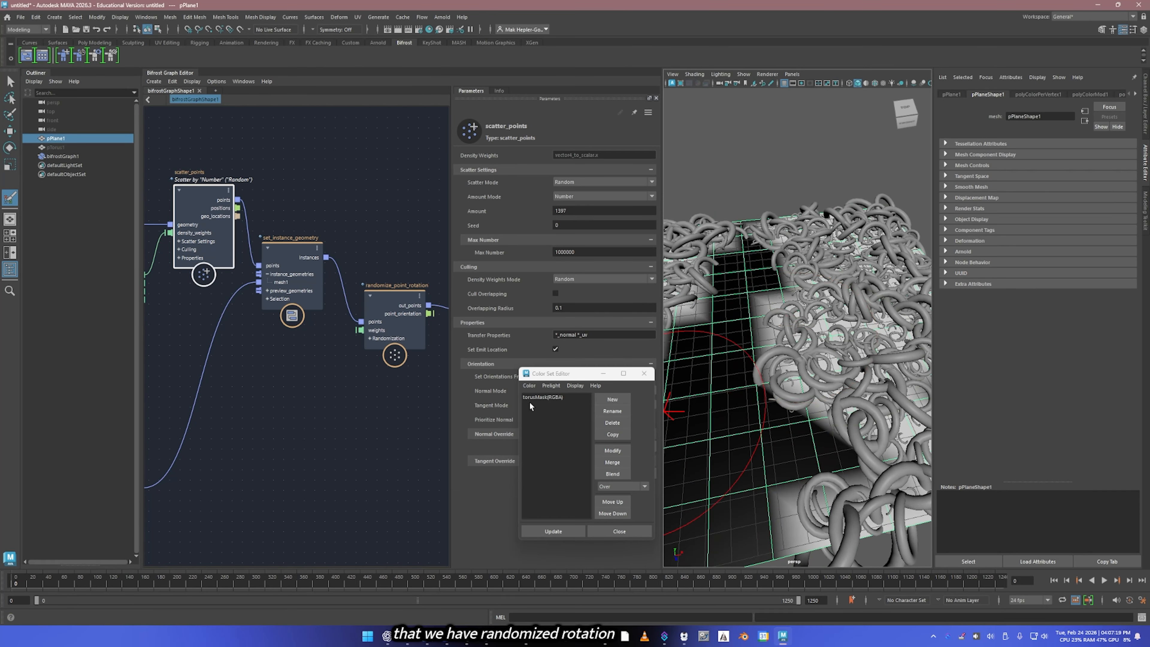
Step: Add a color modifier to the torusMask color set and flood the plane's vertex color with the Smooth operation
{"action": "left_click", "coordinate": [541, 398]}
{"action": "left_click", "coordinate": [612, 450]}
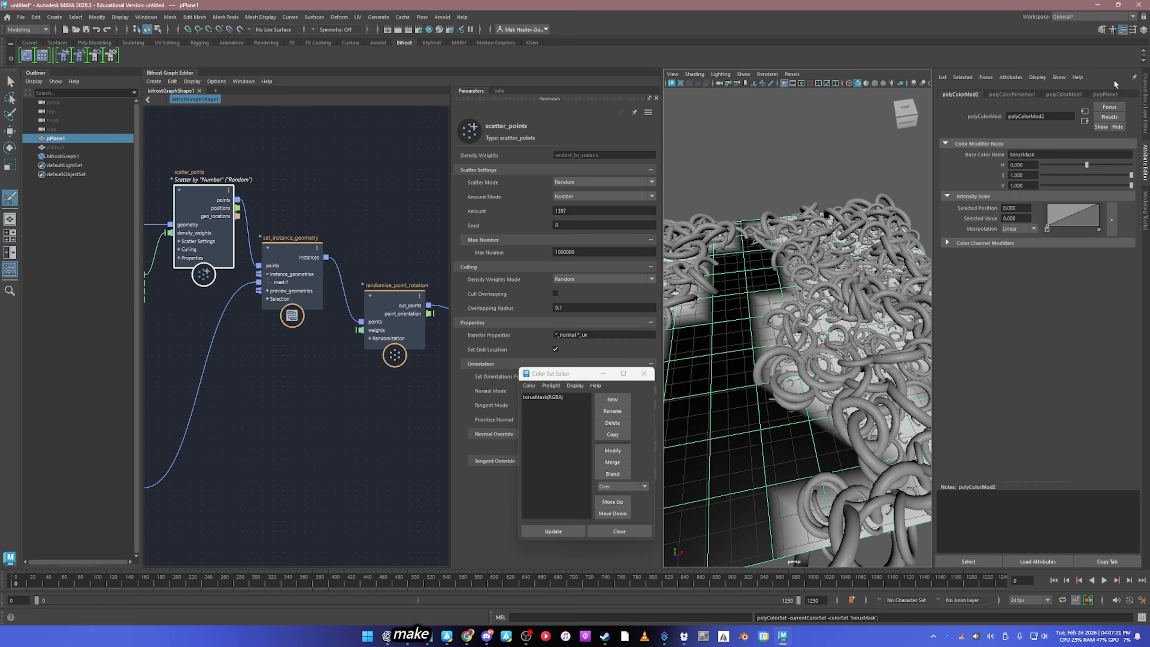
{"action": "left_click", "coordinate": [1130, 33]}
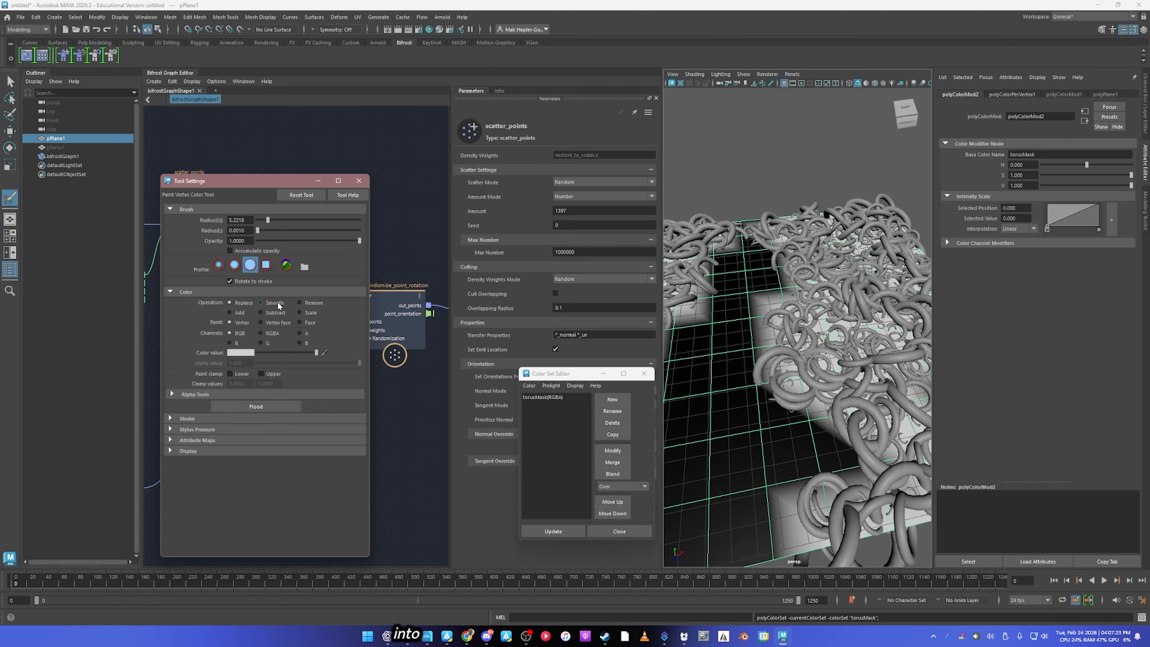
{"action": "left_click", "coordinate": [263, 406]}
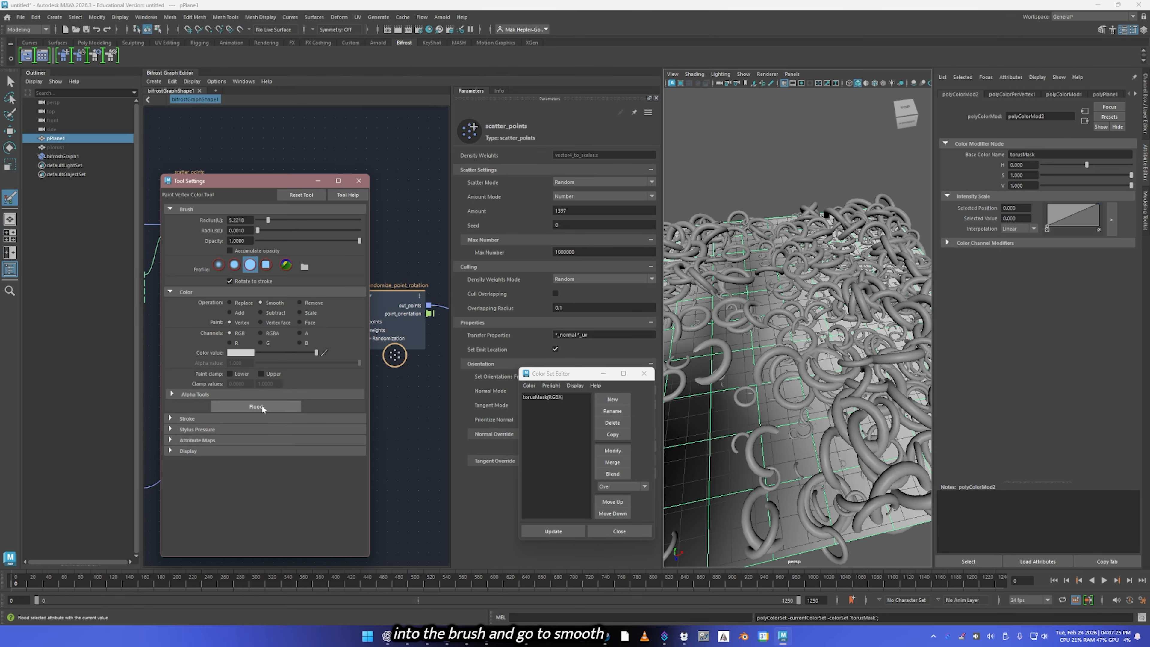
{"action": "middle_click_drag", "start_coordinate": [790, 317], "coordinate": [786, 319], "text": "alt"}
{"action": "mouse_move", "coordinate": [786, 319]}
{"action": "left_mouse_down", "text": "alt"}
{"action": "mouse_move", "coordinate": [811, 346]}
{"action": "mouse_move", "coordinate": [825, 326]}
{"action": "mouse_move", "coordinate": [837, 331]}
{"action": "mouse_move", "coordinate": [828, 286]}
{"action": "left_mouse_up", "text": "alt"}
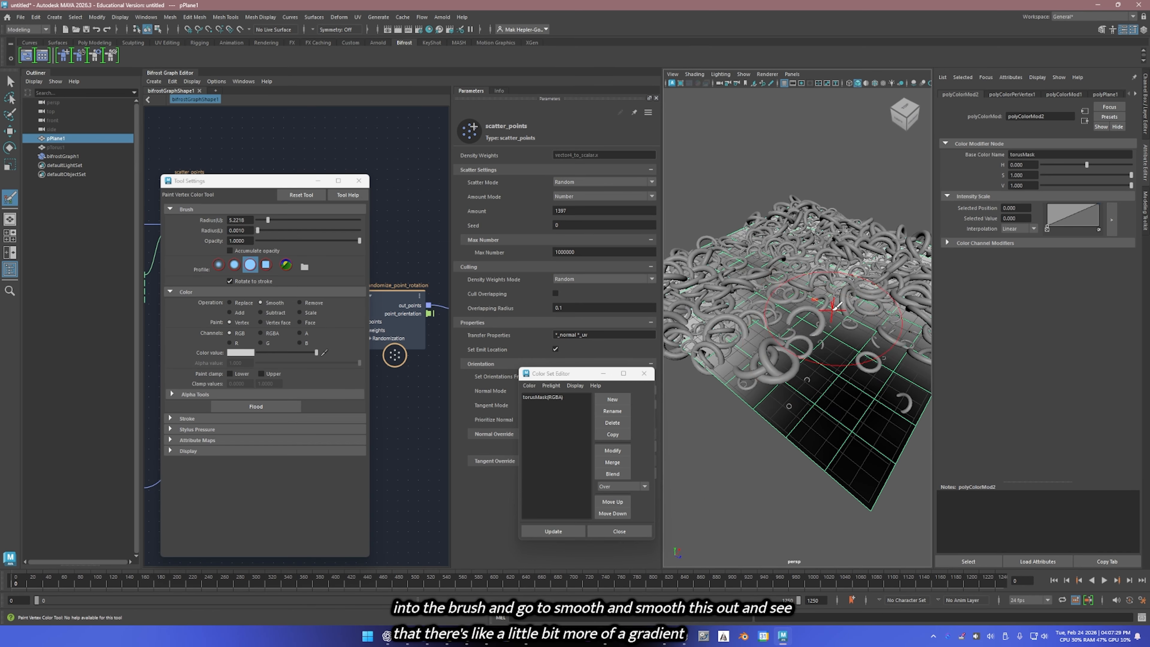
Step: Paint black vertex color across the plane's middle with Replace, soften it with Smooth floods, and close the paint and color set windows
{"action": "left_click", "coordinate": [231, 303]}
{"action": "mouse_move", "coordinate": [848, 364]}
{"action": "left_mouse_down", "text": "ctrl"}
{"action": "mouse_move", "coordinate": [814, 275]}
{"action": "mouse_move", "coordinate": [793, 281]}
{"action": "mouse_move", "coordinate": [814, 410]}
{"action": "left_mouse_up", "text": "ctrl"}
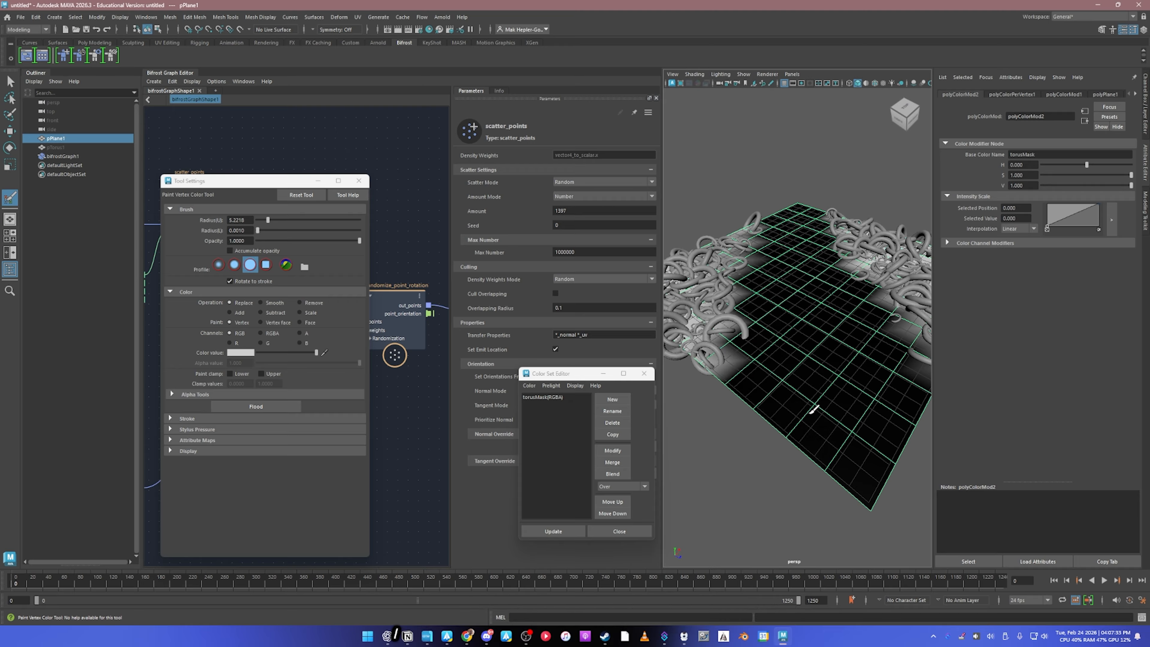
{"action": "left_click", "coordinate": [267, 302]}
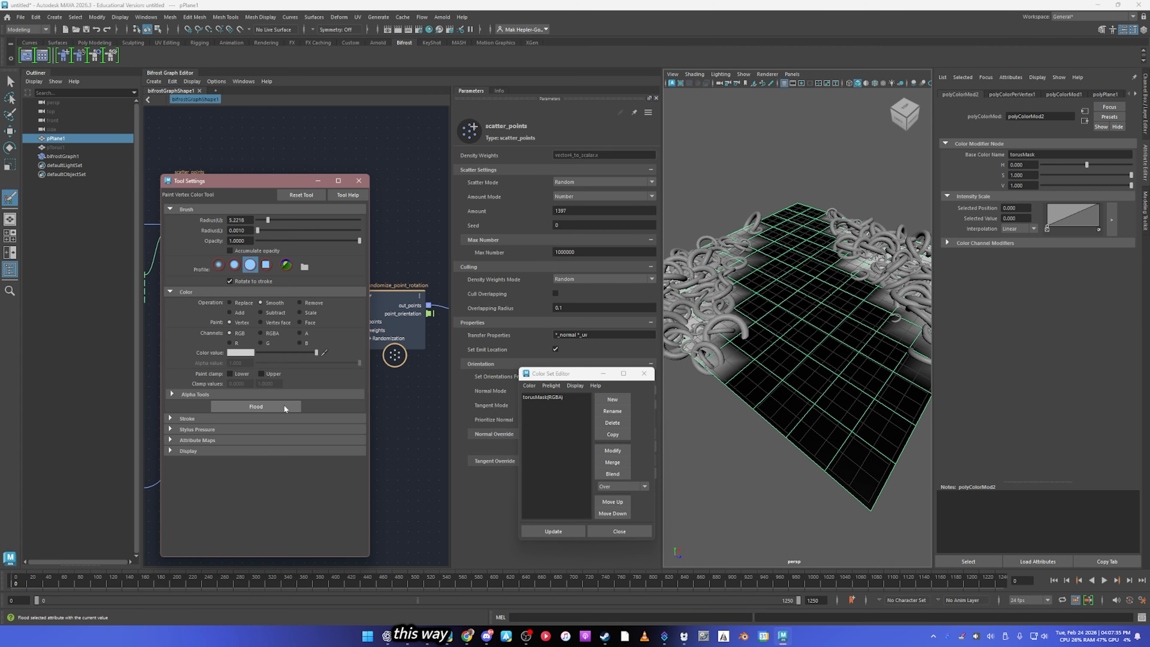
{"action": "left_click", "coordinate": [256, 407]}
{"action": "left_click_drag", "start_coordinate": [709, 293], "coordinate": [882, 315], "text": "alt"}
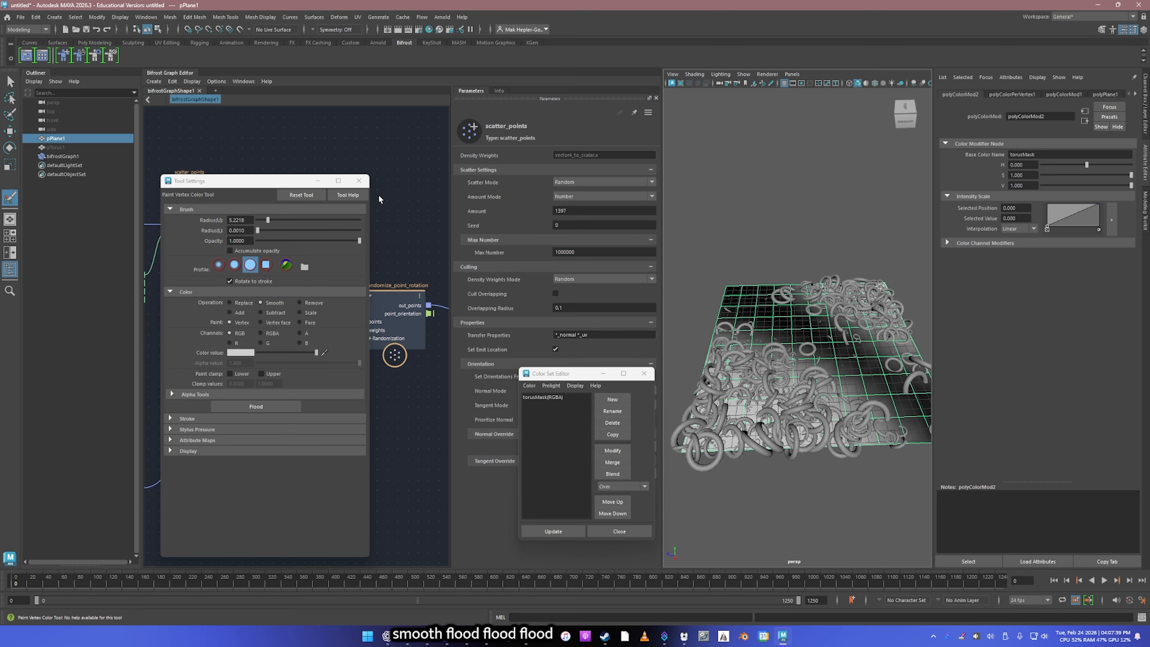
{"action": "left_click", "coordinate": [358, 180]}
{"action": "left_click", "coordinate": [644, 372]}
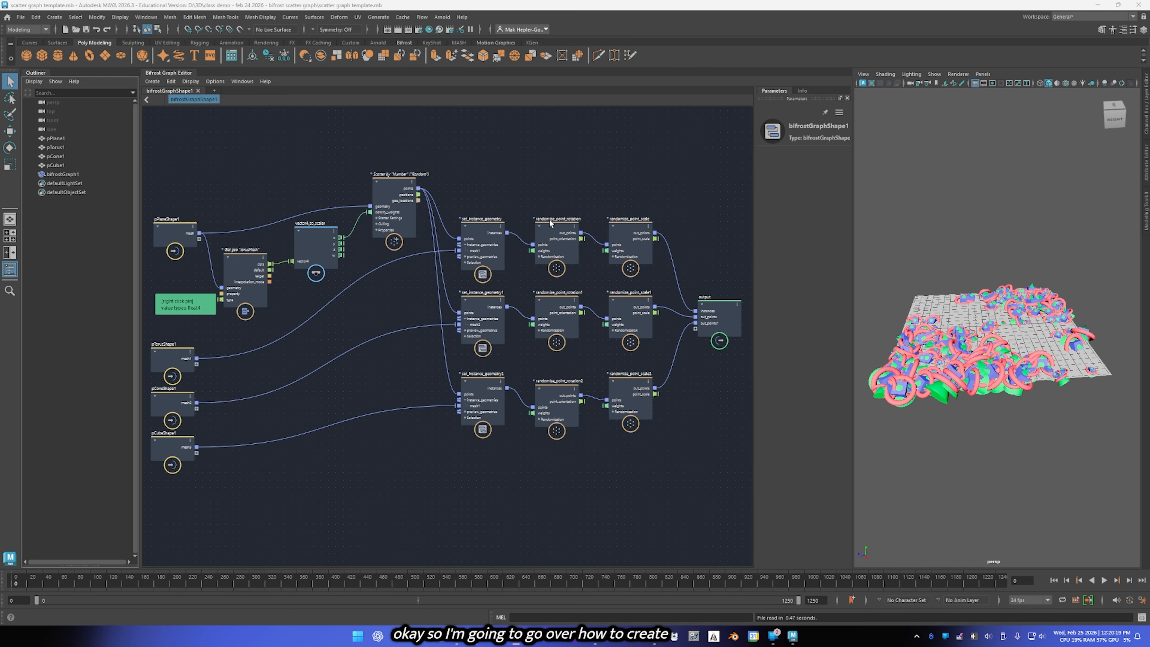
Step: Combine all nine set_instance_geometry, randomize_point_rotation and randomize_point_scale nodes into one compound and examine its ports
{"action": "left_click", "coordinate": [473, 182]}
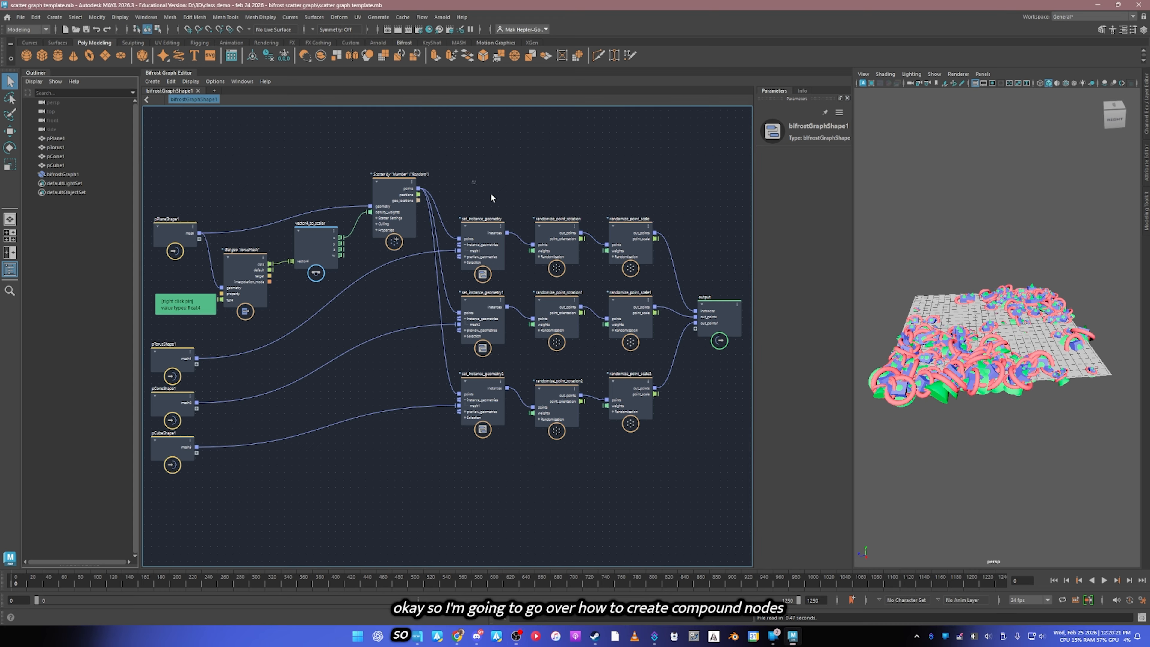
{"action": "left_click_drag", "start_coordinate": [670, 446], "coordinate": [669, 451]}
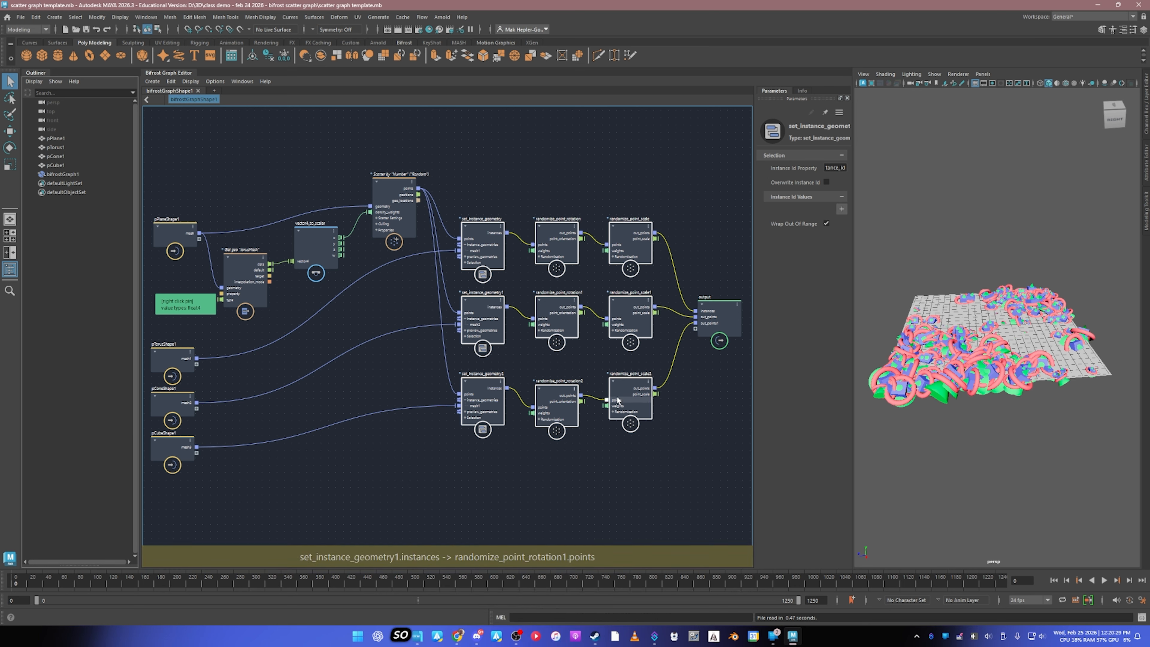
{"action": "left_click", "coordinate": [172, 82]}
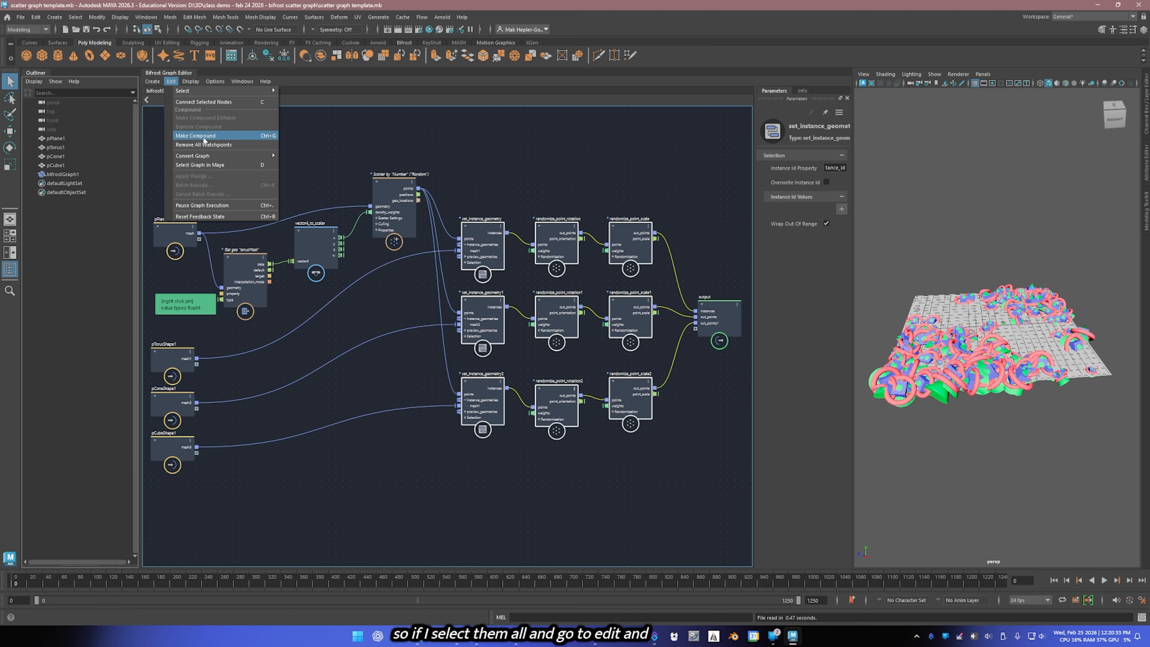
{"action": "left_click", "coordinate": [249, 136]}
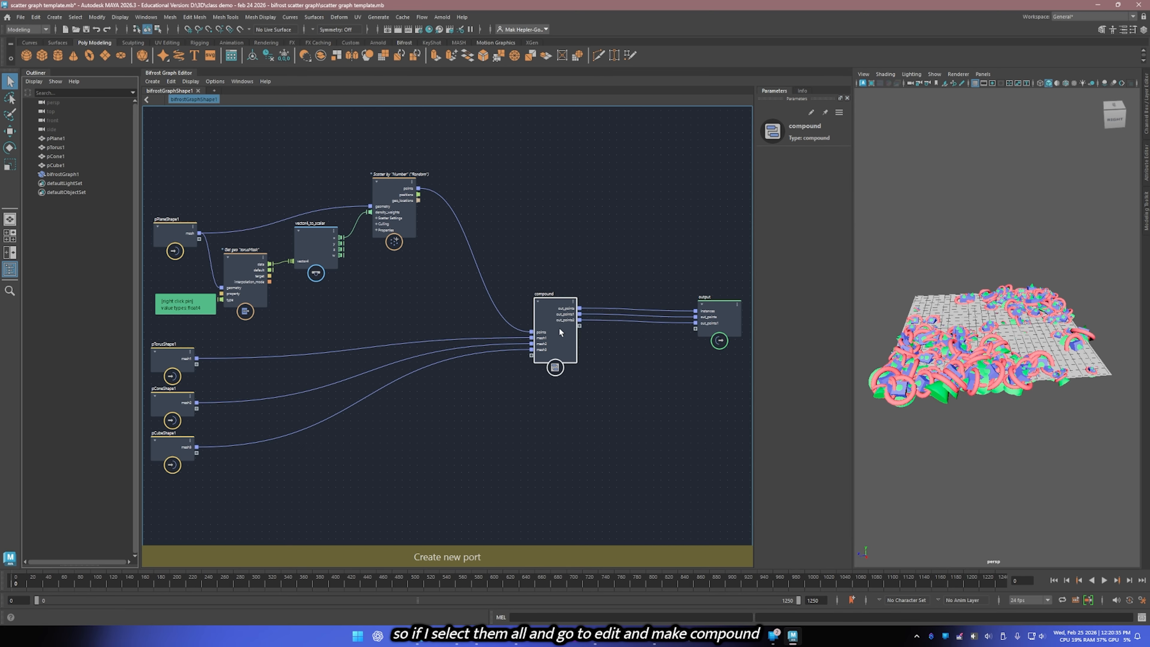
{"action": "left_click_drag", "start_coordinate": [564, 357], "coordinate": [561, 340]}
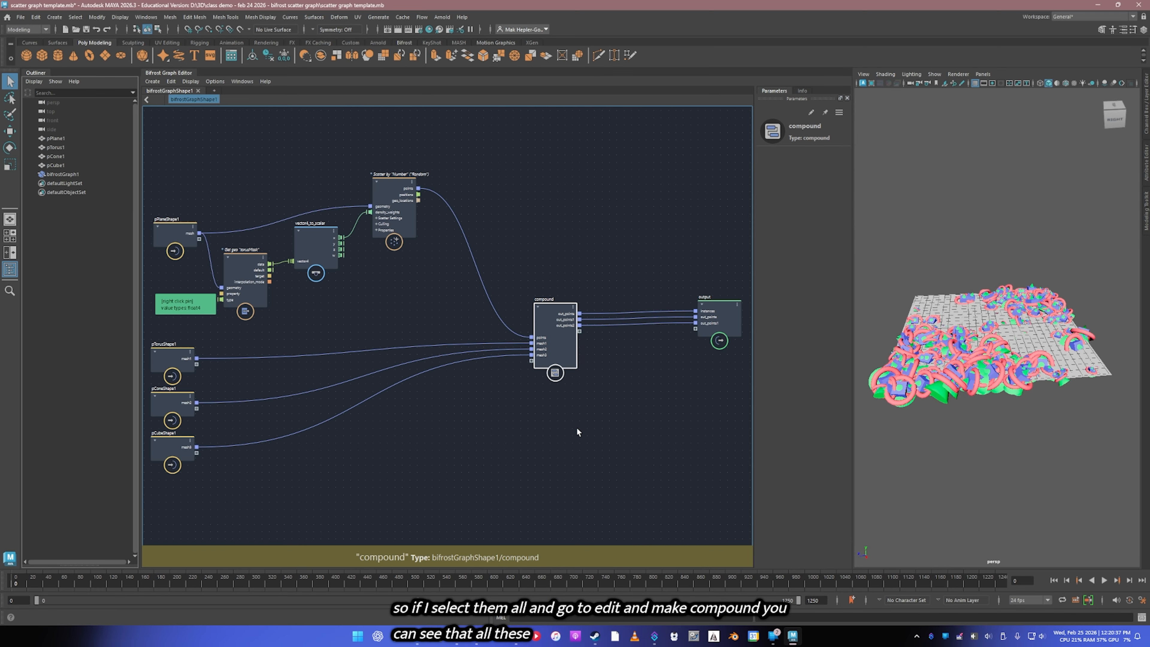
{"action": "scroll", "coordinate": [588, 383], "scroll_direction": "up", "scroll_amount": 5}
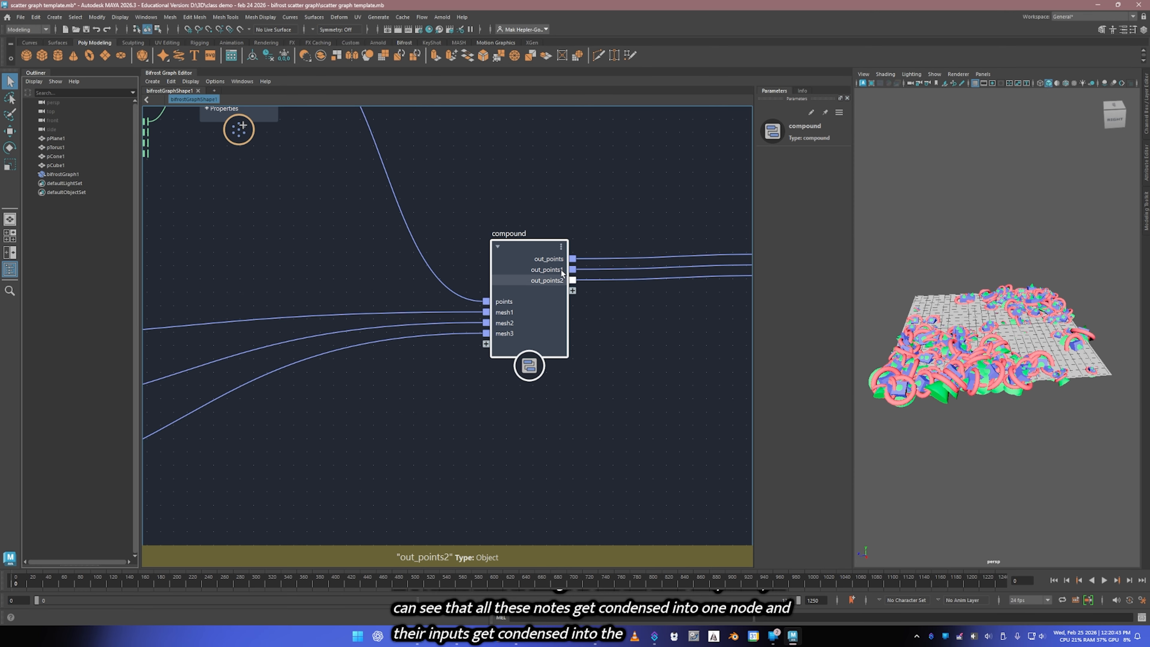
Step: Undo the compound made from the nine instance, rotation and scale nodes and clear the node selection
{"action": "scroll", "coordinate": [557, 294], "scroll_direction": "down", "scroll_amount": 3}
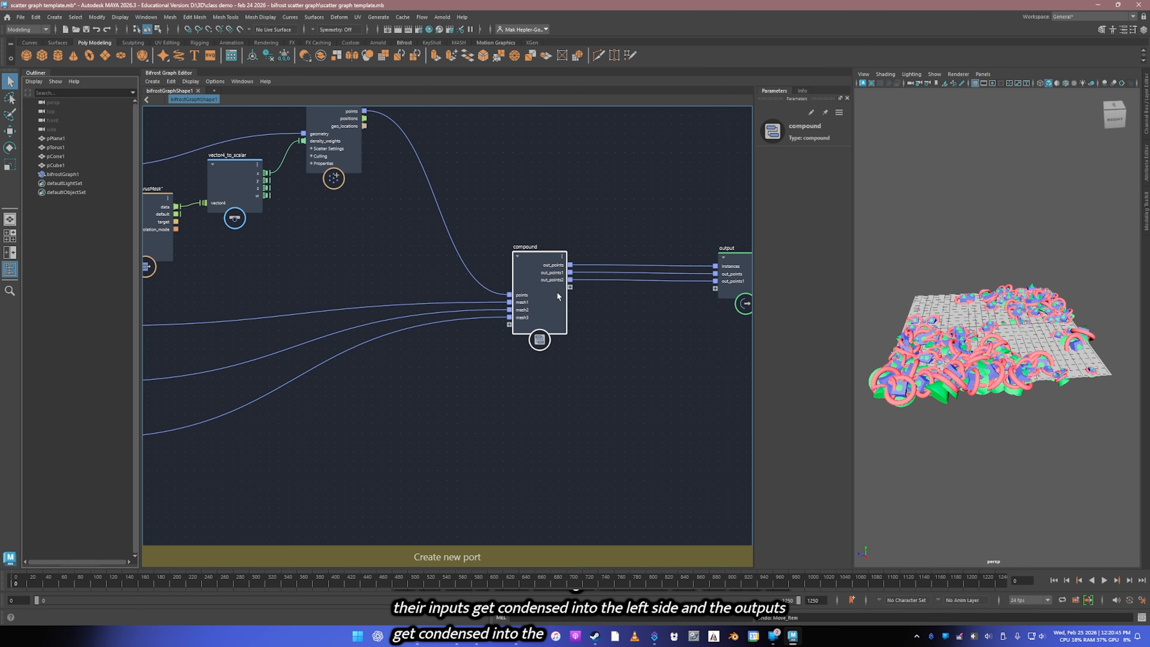
{"action": "key", "text": "ctrl+z"}
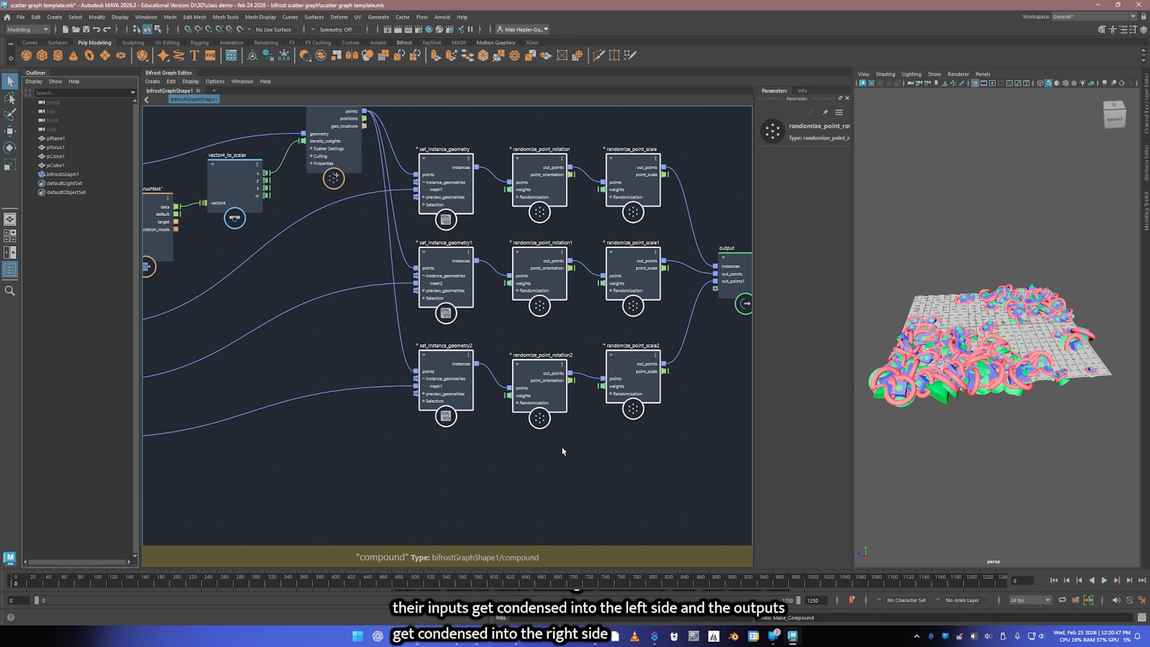
{"action": "middle_click_drag", "start_coordinate": [497, 325], "coordinate": [478, 382], "text": "alt"}
{"action": "left_click", "coordinate": [479, 401]}
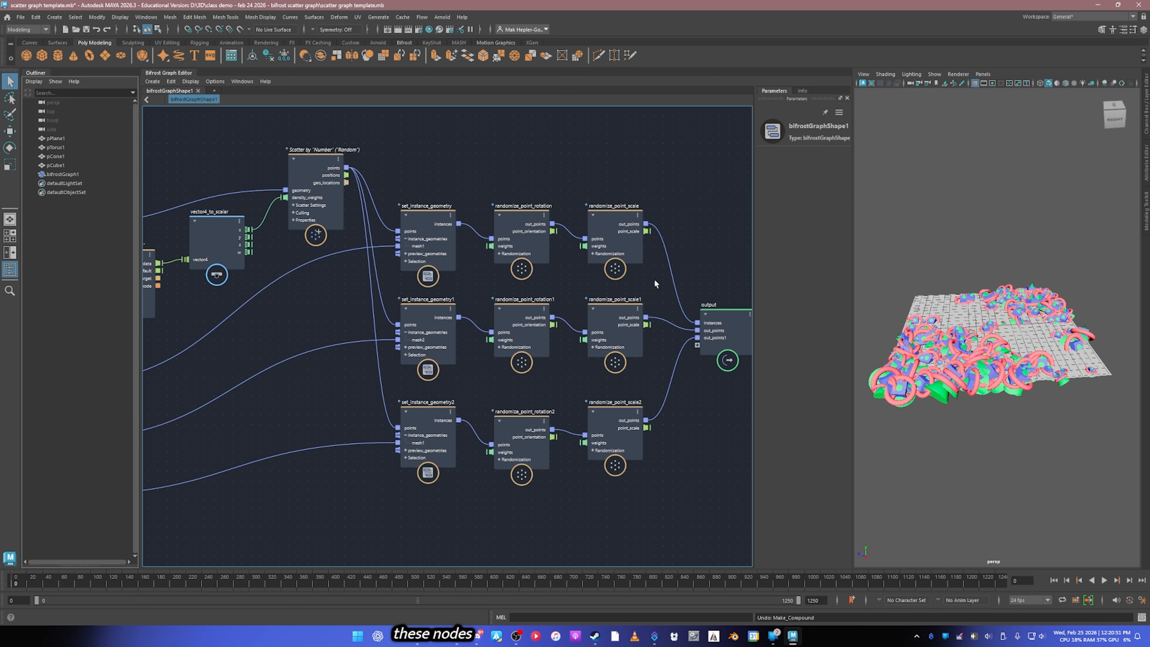
Step: Move each of the three rows of set_instance_geometry, randomize_point_rotation and randomize_point_scale nodes upward in the graph, closing up the gaps between them
{"action": "left_click_drag", "start_coordinate": [642, 284], "coordinate": [437, 180]}
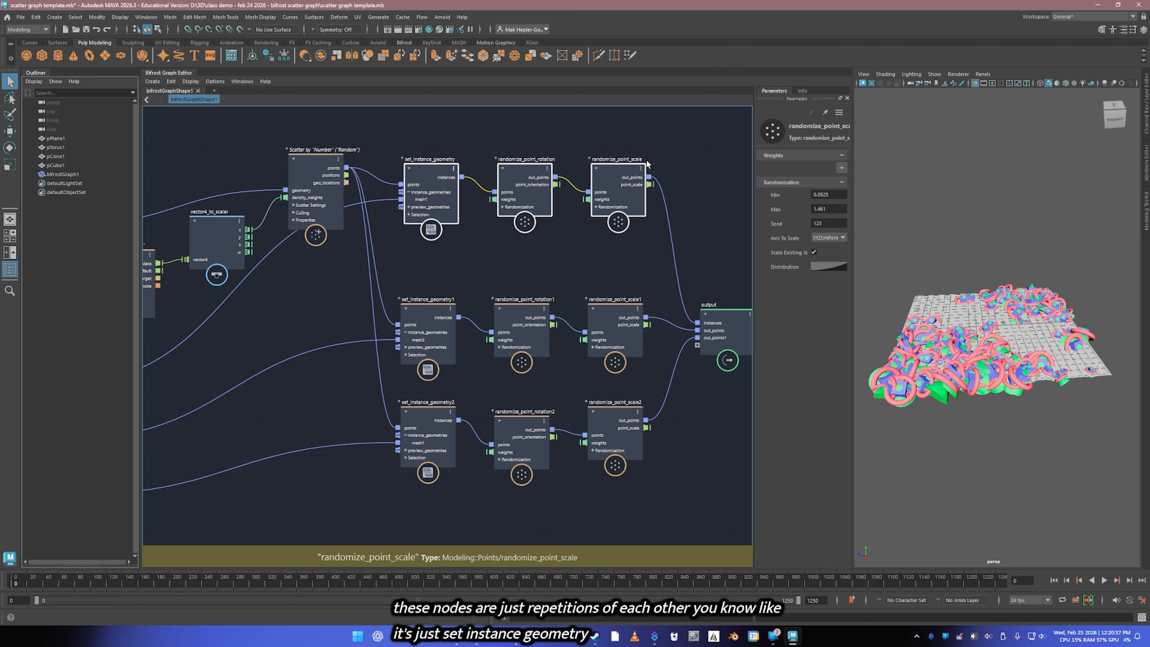
{"action": "left_click_drag", "start_coordinate": [652, 376], "coordinate": [428, 336]}
{"action": "left_click_drag", "start_coordinate": [431, 328], "coordinate": [438, 295]}
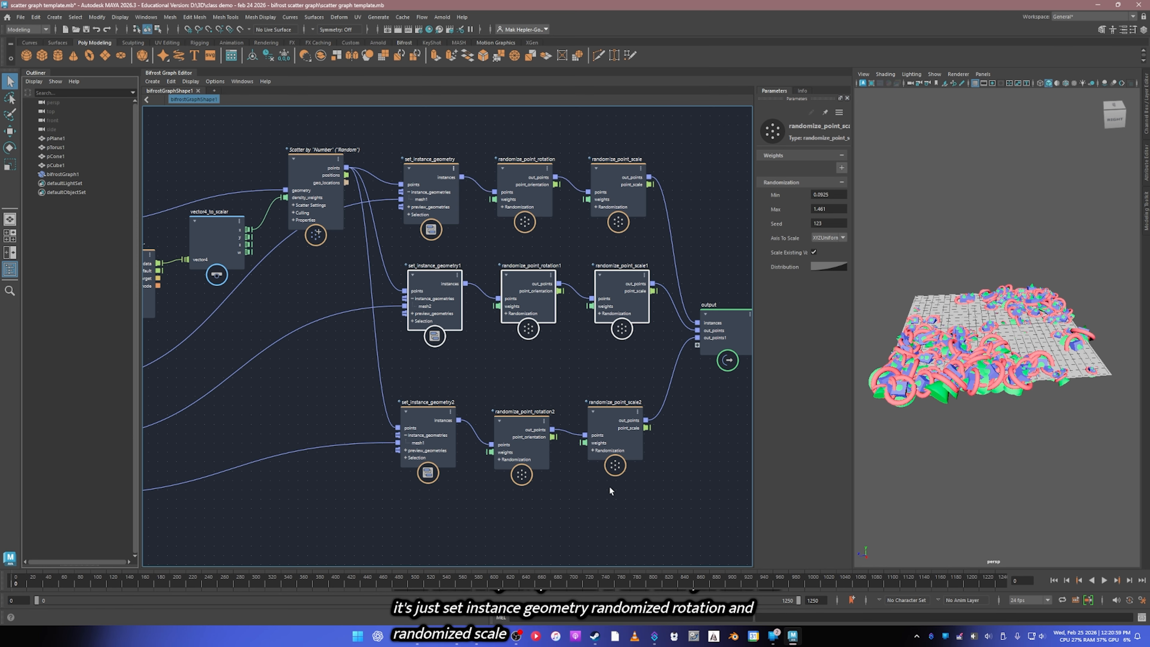
{"action": "left_click_drag", "start_coordinate": [446, 465], "coordinate": [433, 458]}
{"action": "left_click_drag", "start_coordinate": [437, 445], "coordinate": [451, 393]}
{"action": "scroll", "coordinate": [550, 472], "scroll_direction": "down", "scroll_amount": 2}
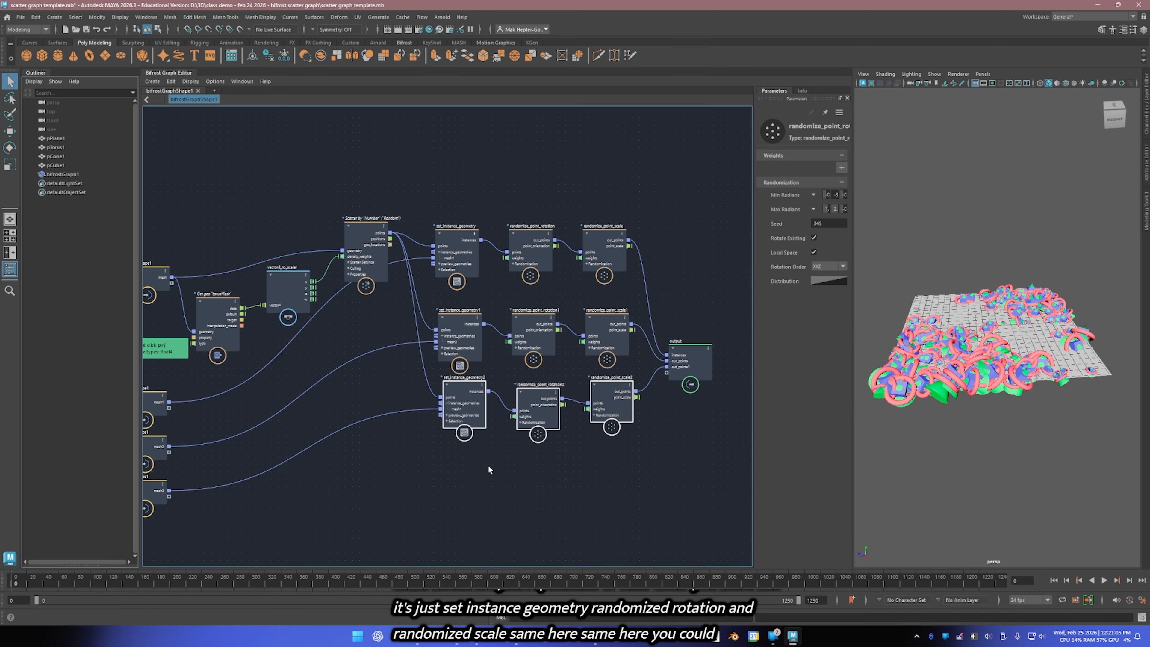
Step: Make three separate compounds by node type: the set_instance_geometry nodes, the randomize_point_rotation nodes and the randomize_point_scale nodes
{"action": "left_click_drag", "start_coordinate": [483, 448], "coordinate": [449, 265]}
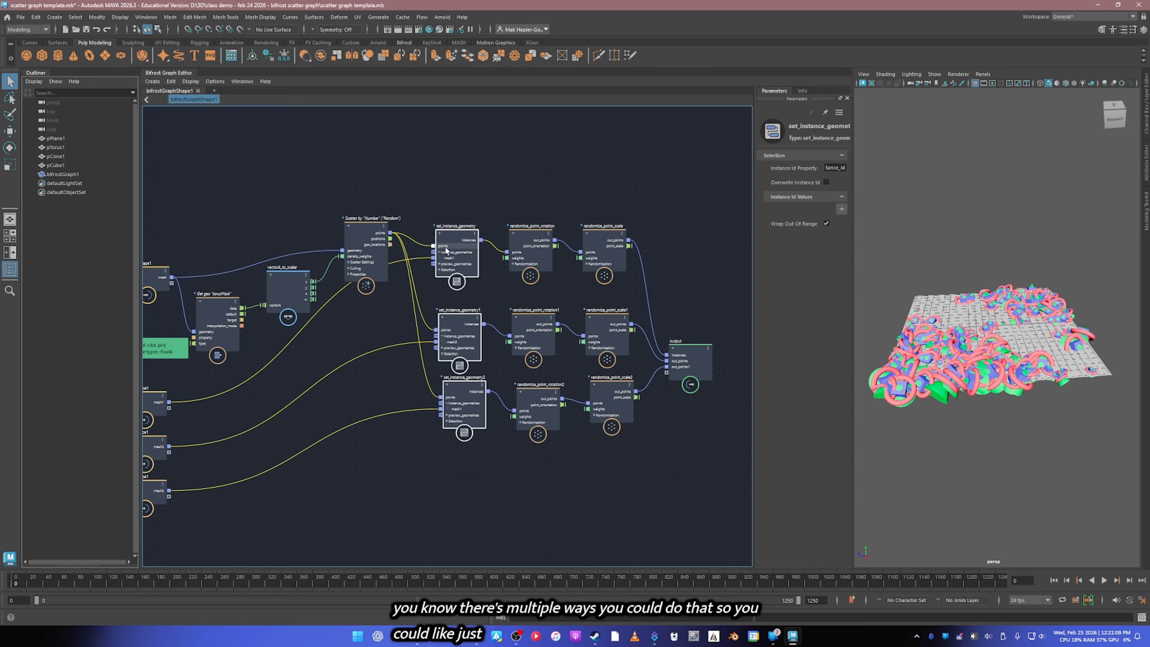
{"action": "left_click", "coordinate": [171, 82]}
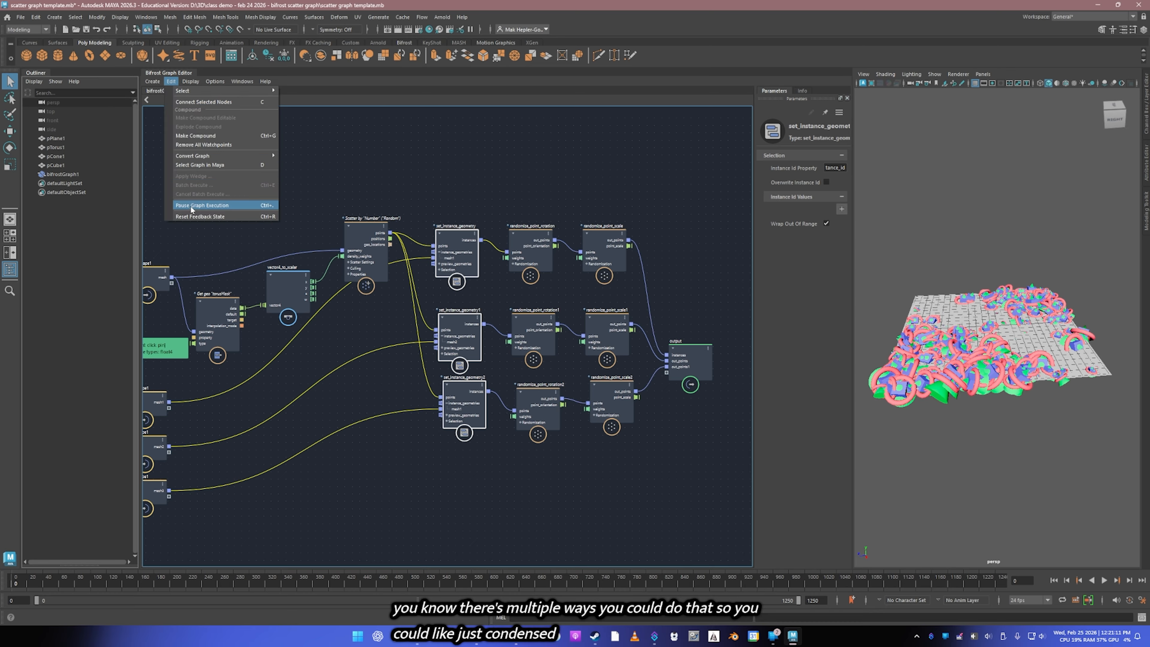
{"action": "left_click", "coordinate": [196, 136]}
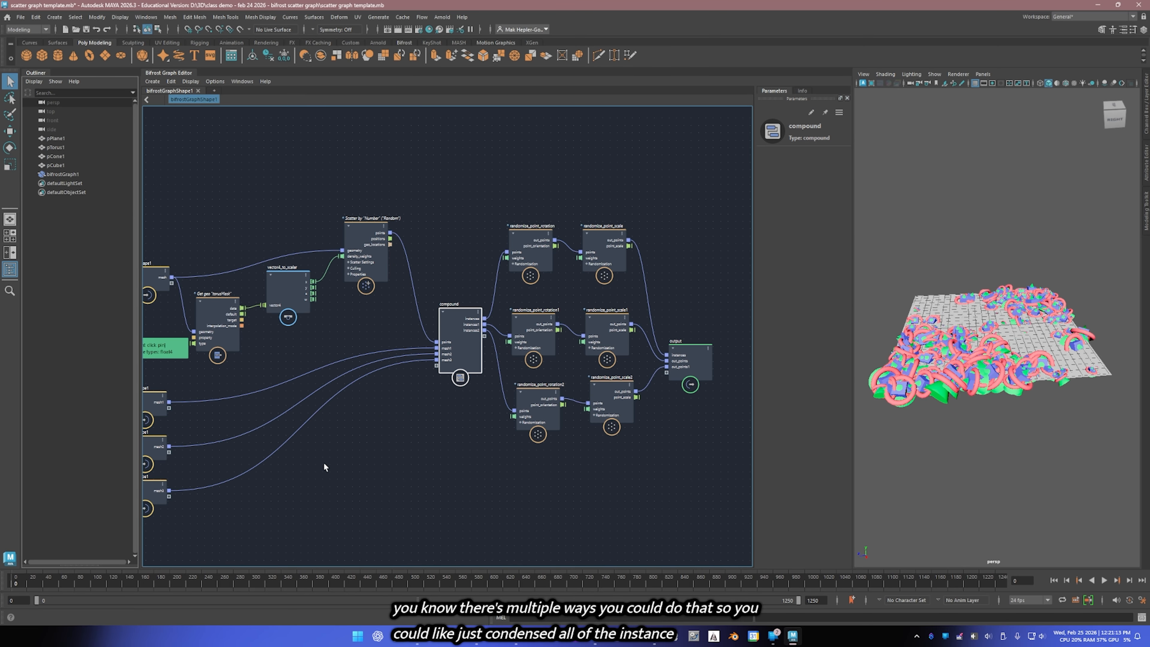
{"action": "left_click_drag", "start_coordinate": [540, 453], "coordinate": [515, 240]}
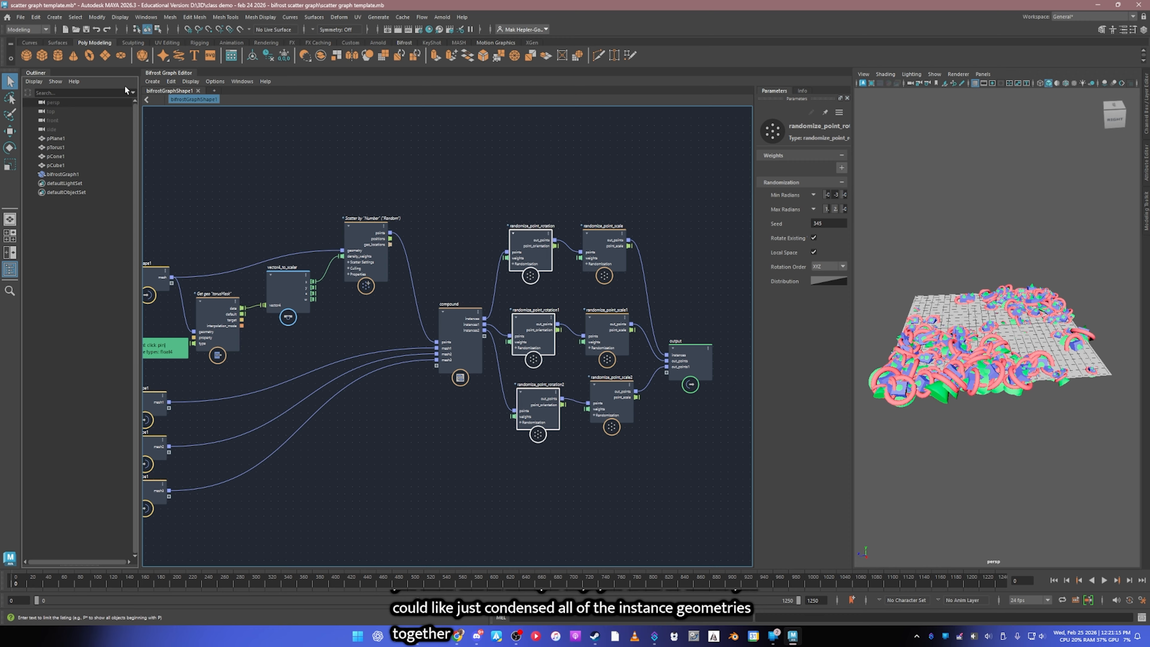
{"action": "left_click", "coordinate": [177, 81]}
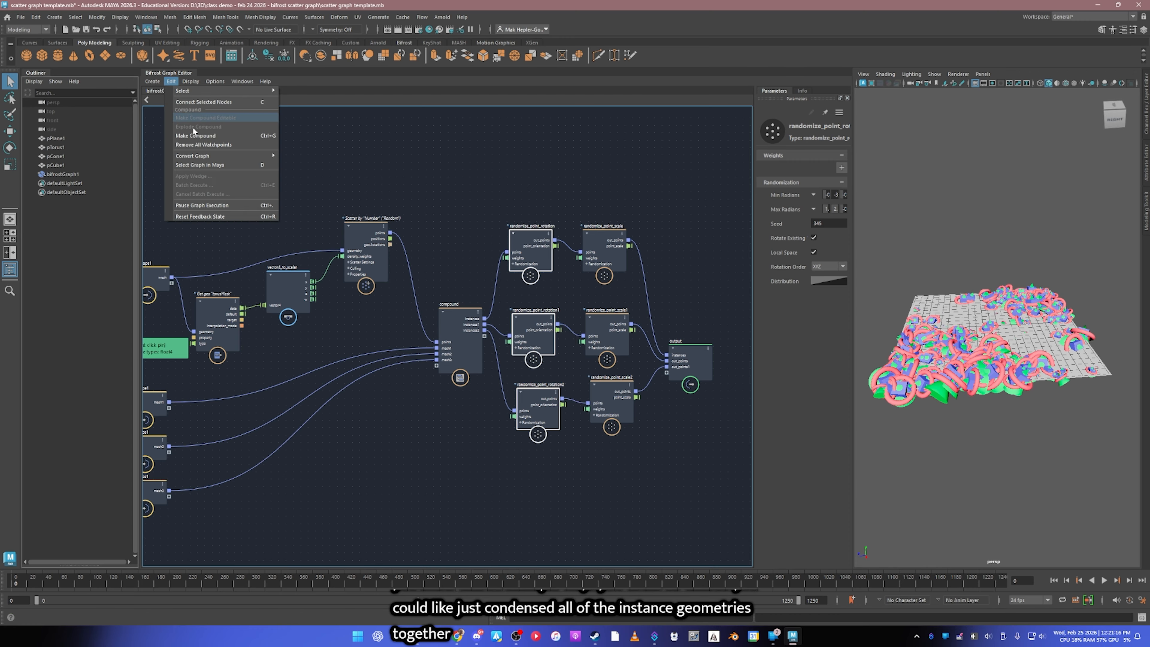
{"action": "left_click", "coordinate": [215, 135]}
{"action": "left_click_drag", "start_coordinate": [606, 238], "coordinate": [606, 237]}
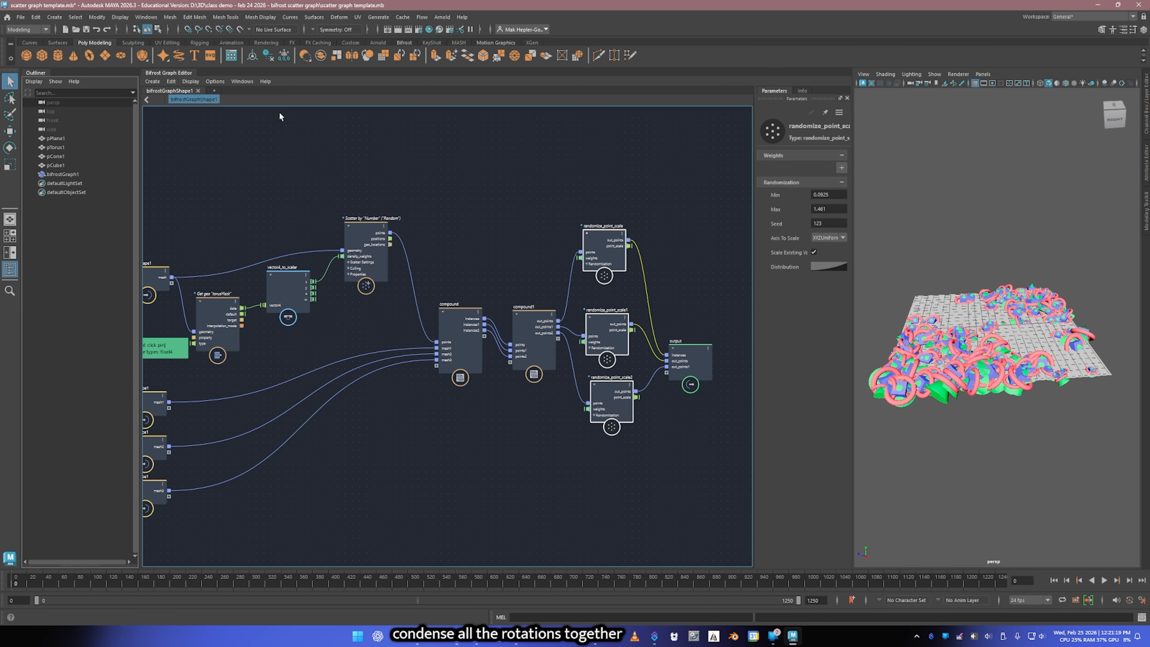
{"action": "left_click", "coordinate": [170, 82]}
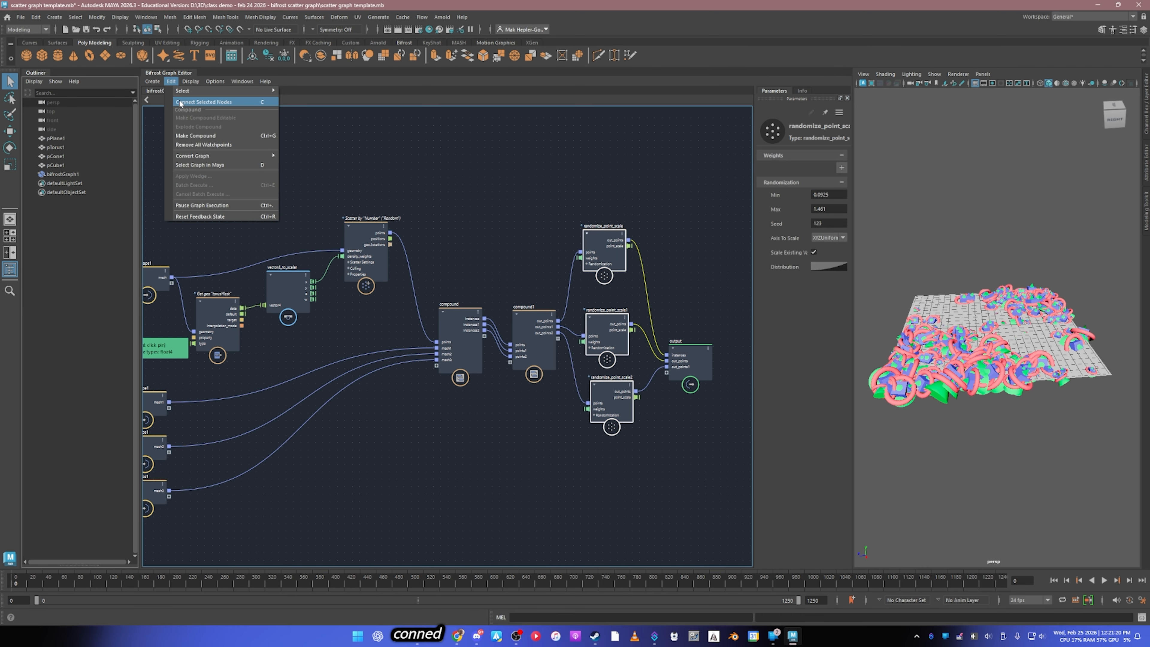
{"action": "left_click", "coordinate": [210, 135]}
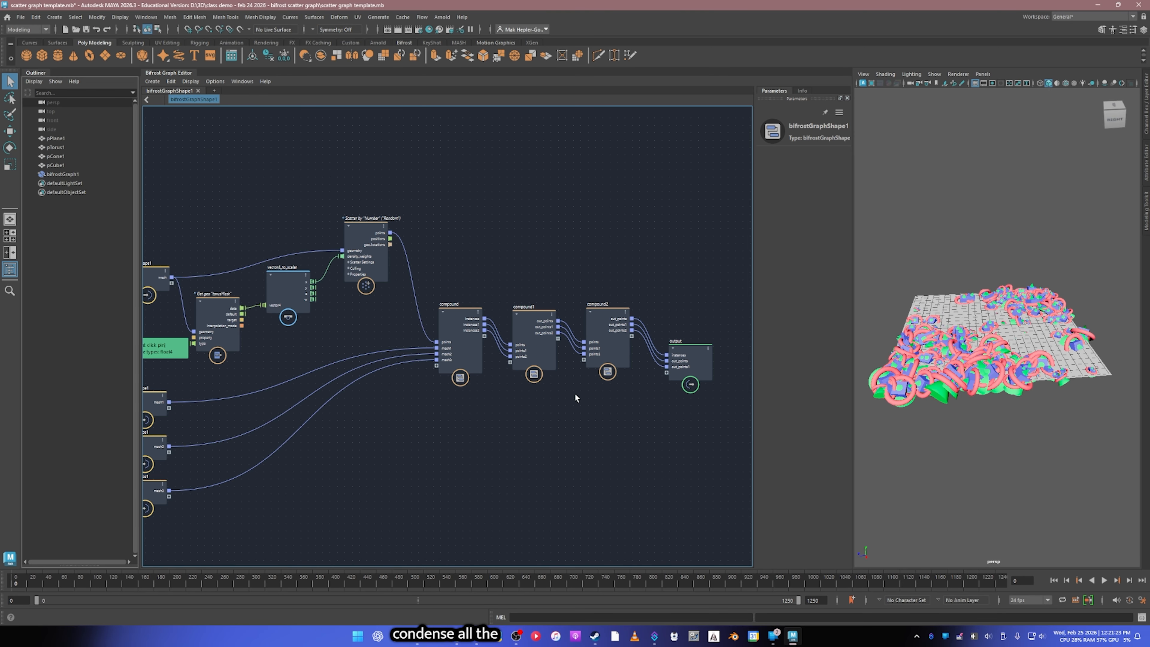
Step: Examine the rotation nodes inside compound1 and the scale nodes inside compound2, returning to the bifrostGraphShape1 level after each
{"action": "double_click", "coordinate": [534, 325]}
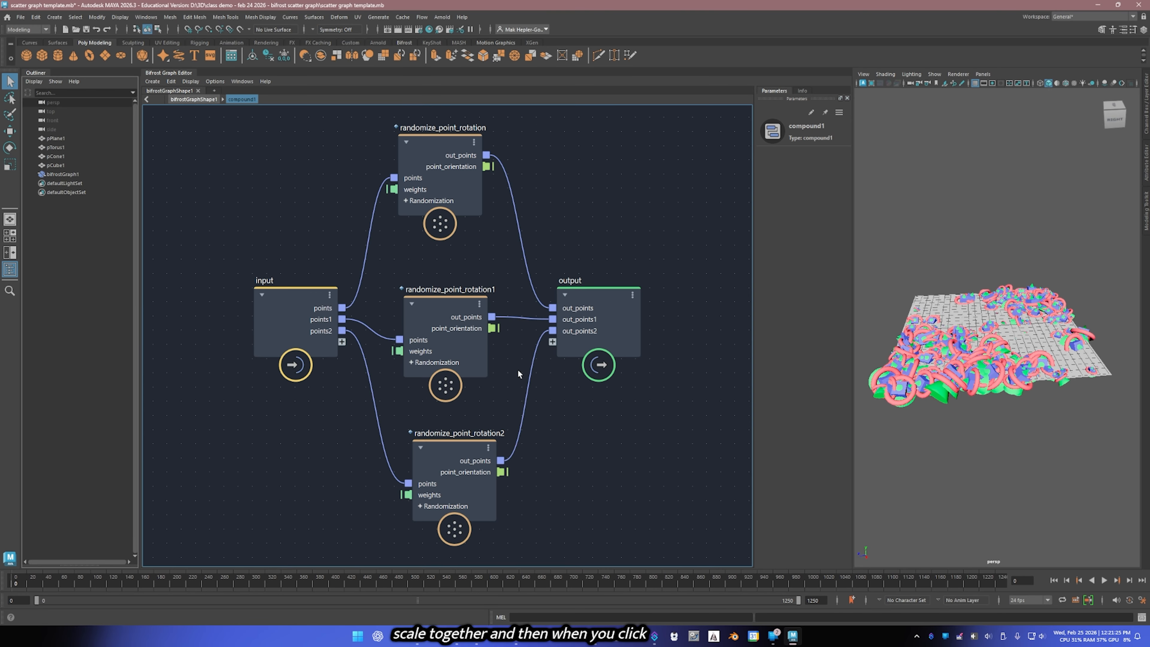
{"action": "left_click", "coordinate": [446, 308]}
{"action": "left_click", "coordinate": [455, 152]}
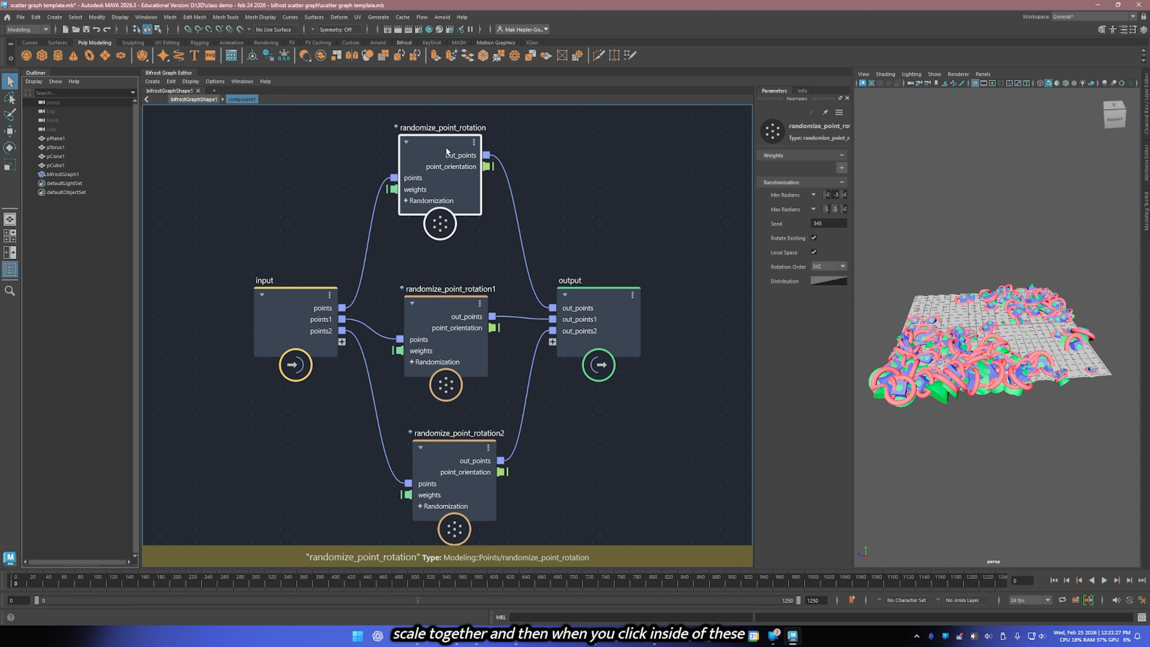
{"action": "left_click", "coordinate": [464, 445]}
{"action": "left_click", "coordinate": [450, 297]}
{"action": "left_click", "coordinate": [199, 100]}
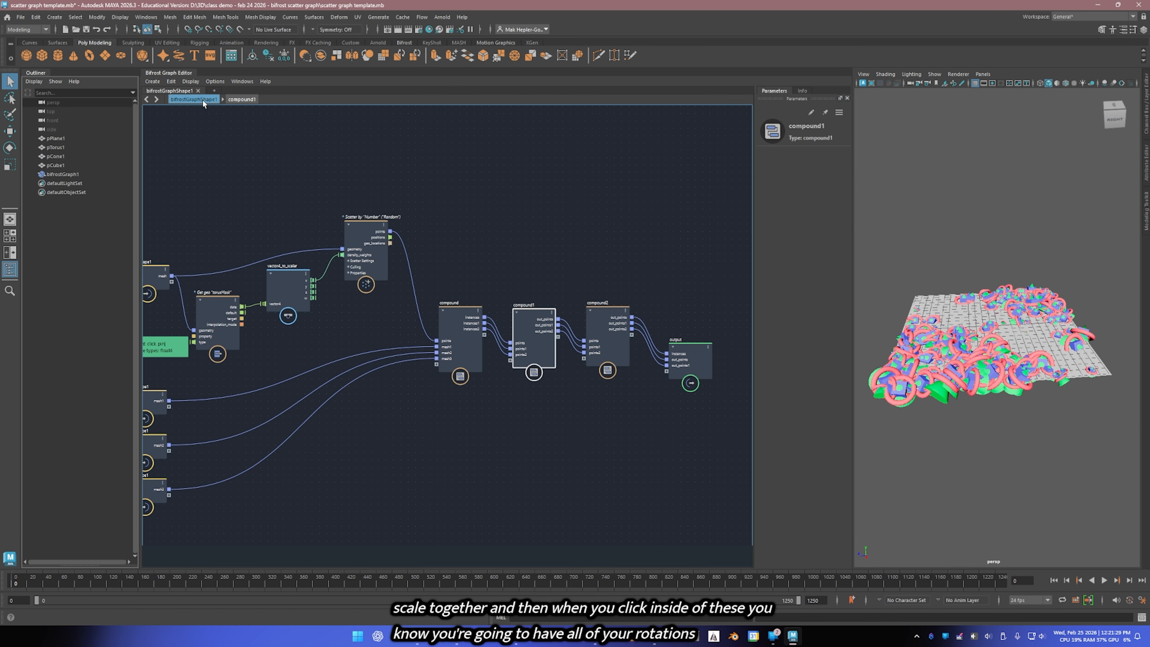
{"action": "double_click", "coordinate": [609, 314]}
{"action": "left_click", "coordinate": [415, 159]}
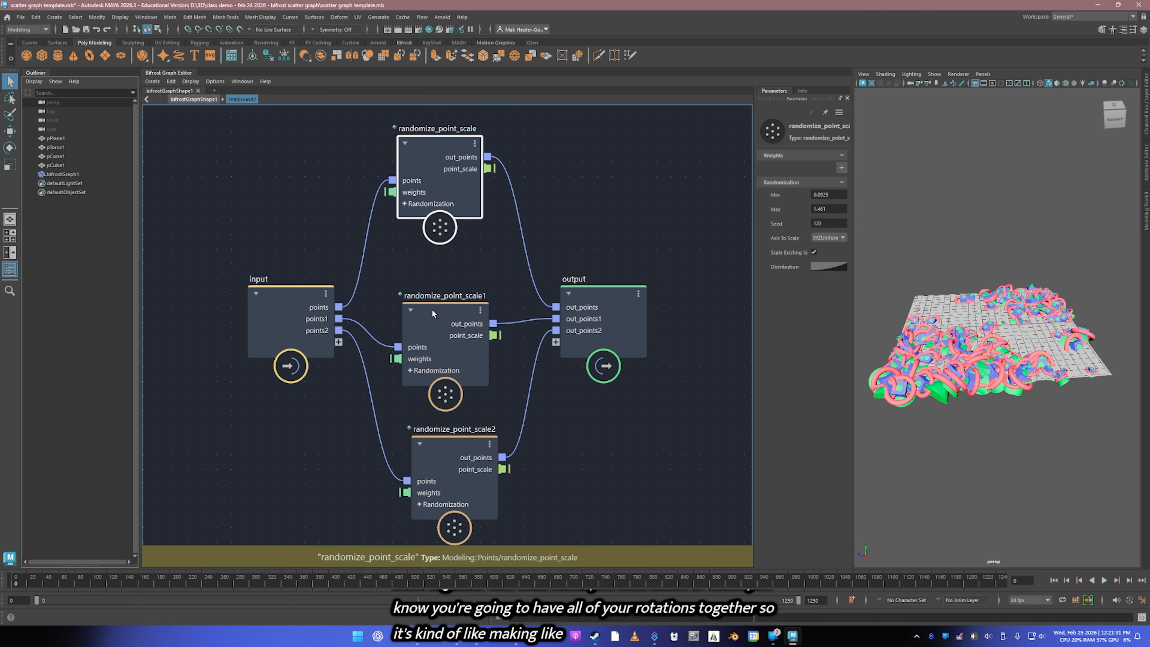
{"action": "left_click", "coordinate": [435, 345]}
{"action": "left_click", "coordinate": [449, 489]}
{"action": "left_click", "coordinate": [183, 100]}
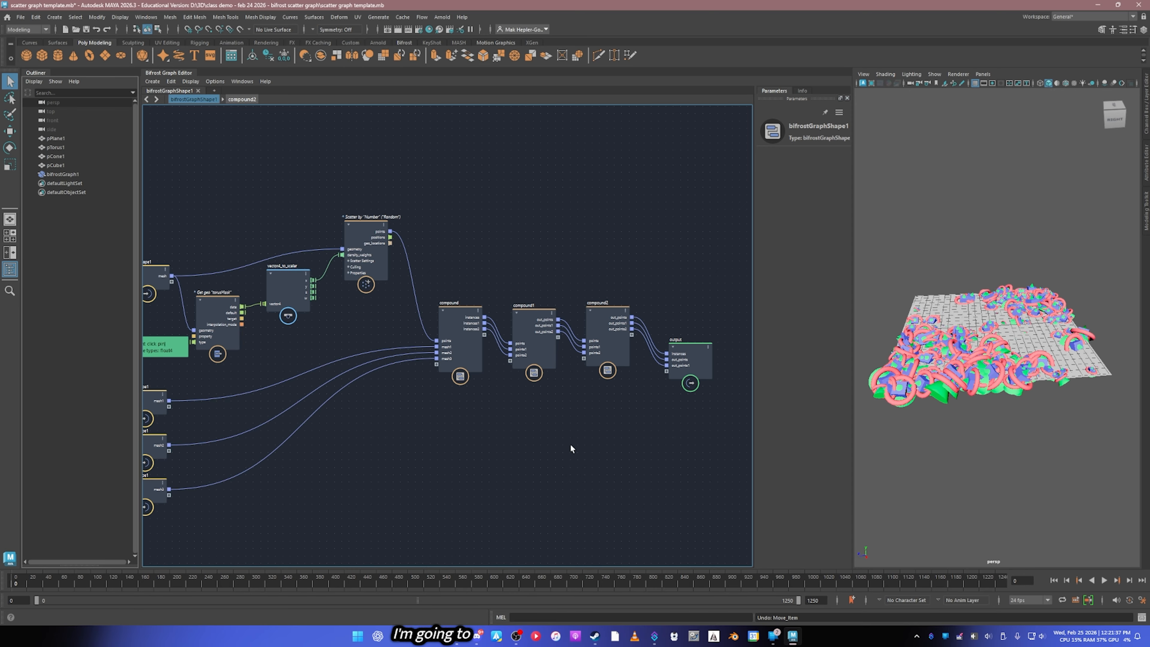
Step: Undo the three compounds grouped by node type
{"action": "key", "text": "ctrl+z"}
{"action": "key", "text": "ctrl+z"}
{"action": "key", "text": "ctrl+z"}
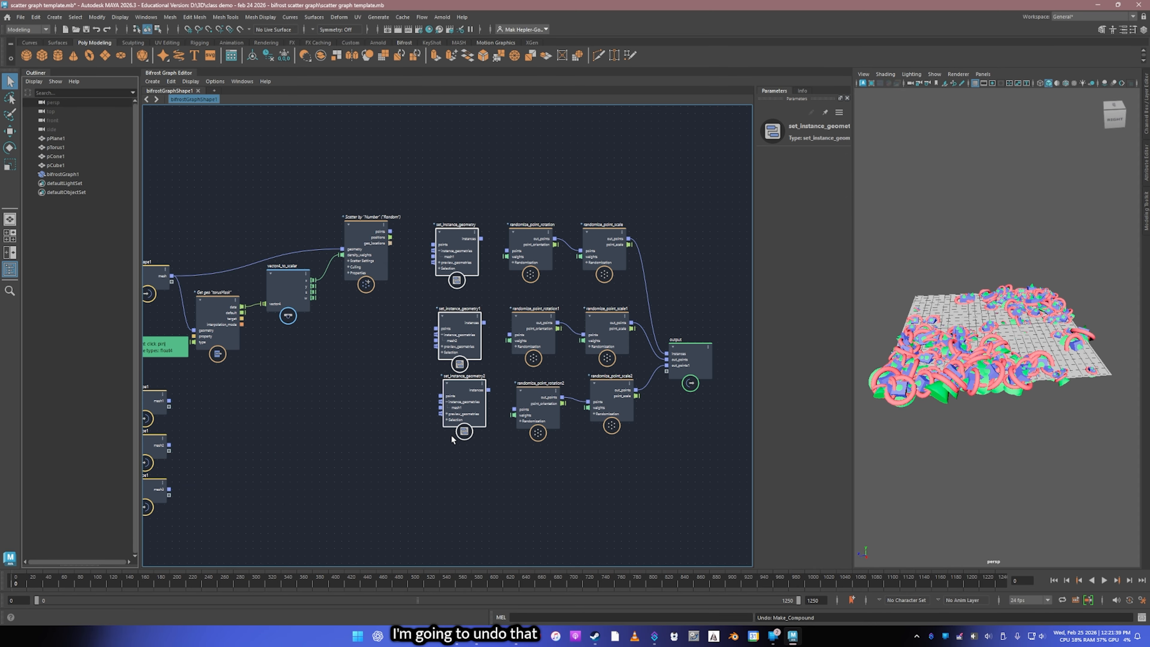
Step: Combine all nine set_instance_geometry, randomize_point_rotation and randomize_point_scale nodes into a single compound
{"action": "left_click_drag", "start_coordinate": [459, 460], "coordinate": [606, 245]}
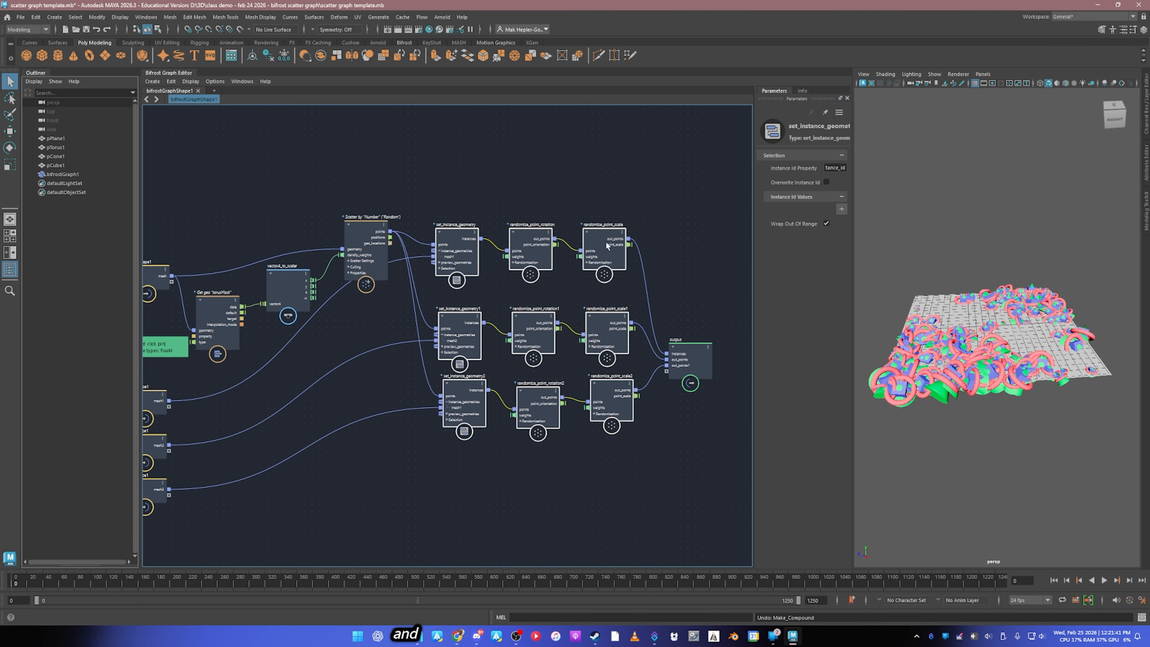
{"action": "left_click", "coordinate": [171, 84]}
{"action": "left_click", "coordinate": [205, 141]}
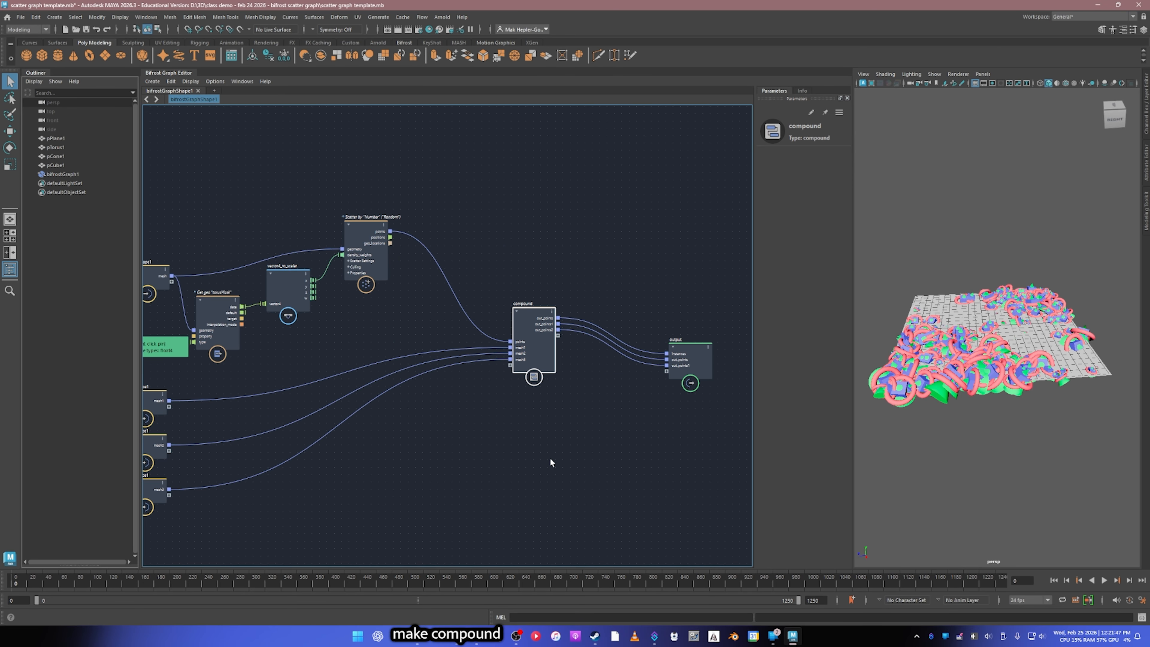
Step: Enter the compound and move its input and output nodes outward, away from the three node rows
{"action": "double_click", "coordinate": [521, 323]}
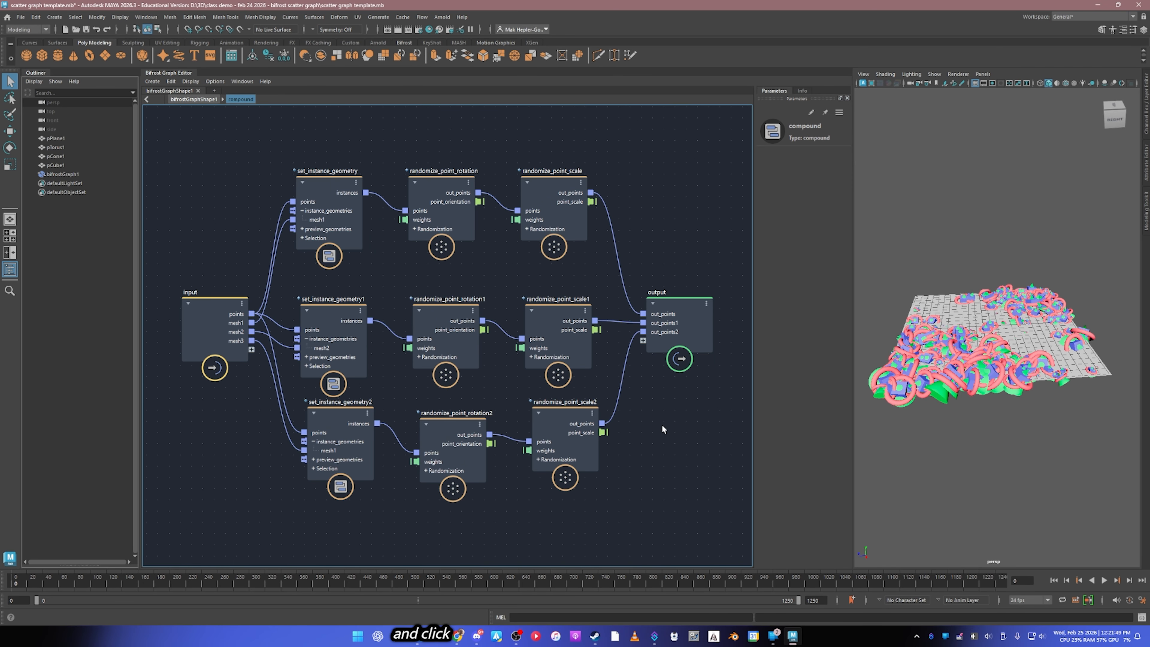
{"action": "scroll", "coordinate": [583, 498], "scroll_direction": "down", "scroll_amount": 1}
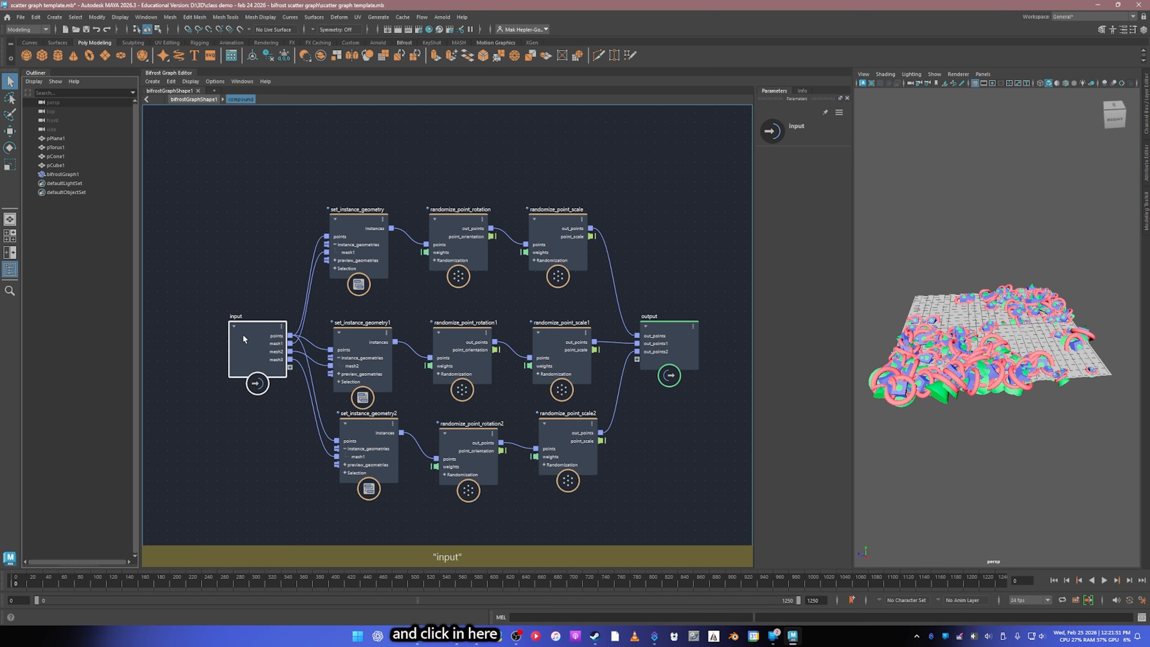
{"action": "left_click_drag", "start_coordinate": [243, 334], "coordinate": [199, 326]}
{"action": "left_click_drag", "start_coordinate": [685, 342], "coordinate": [712, 329]}
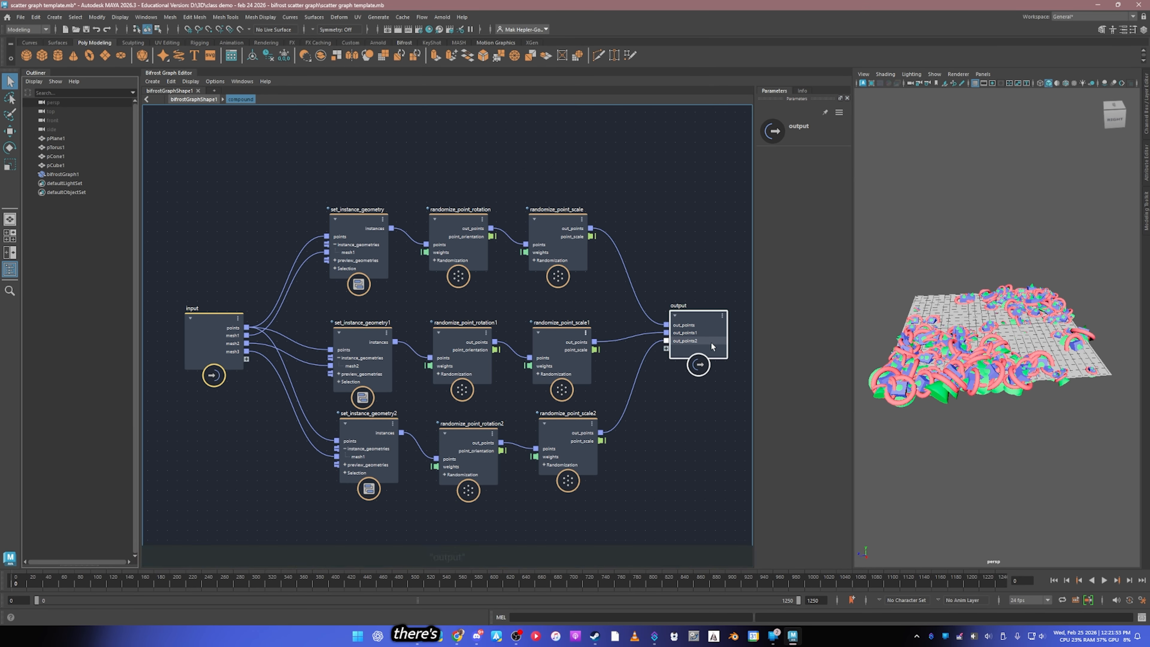
{"action": "middle_click_drag", "start_coordinate": [659, 474], "coordinate": [649, 425]}
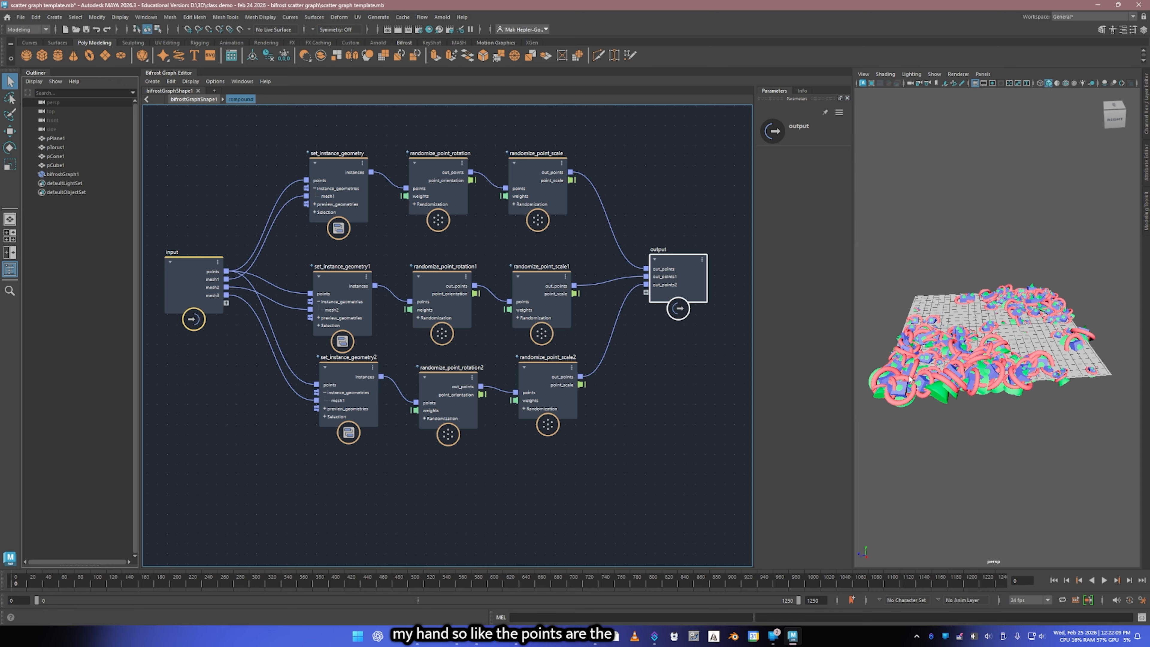
Step: Rename the points port on the compound's input node to "points [landscape in]"
{"action": "right_click", "coordinate": [220, 273]}
{"action": "left_click", "coordinate": [234, 279]}
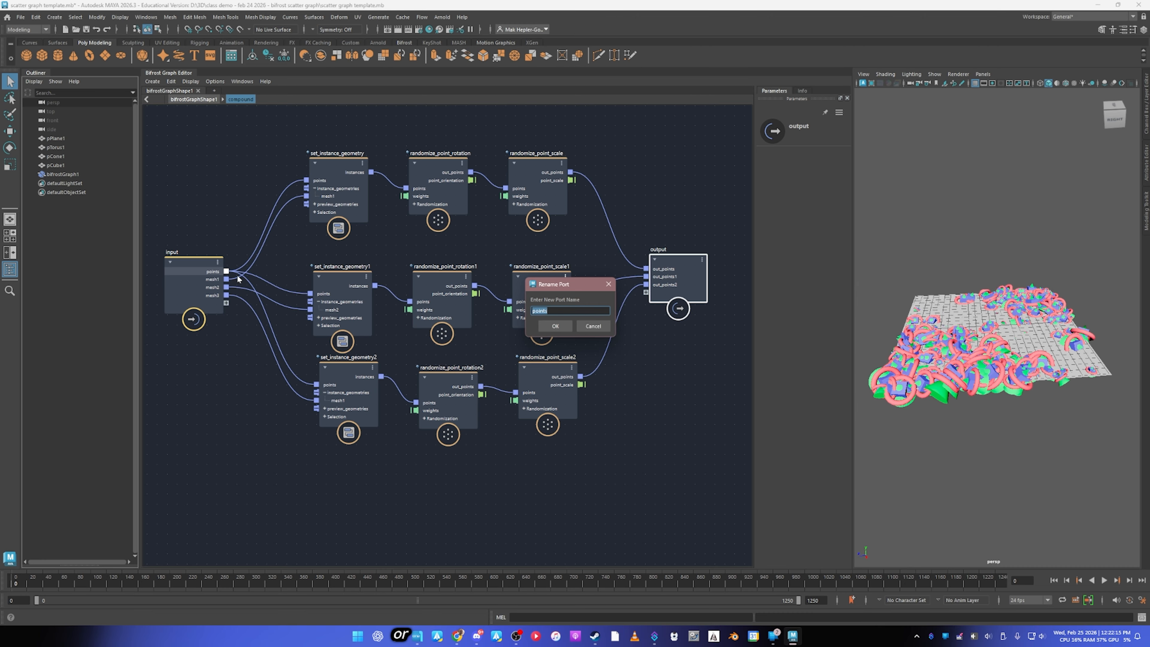
{"action": "key", "text": "Right"}
{"action": "type", "text": "[lan"}
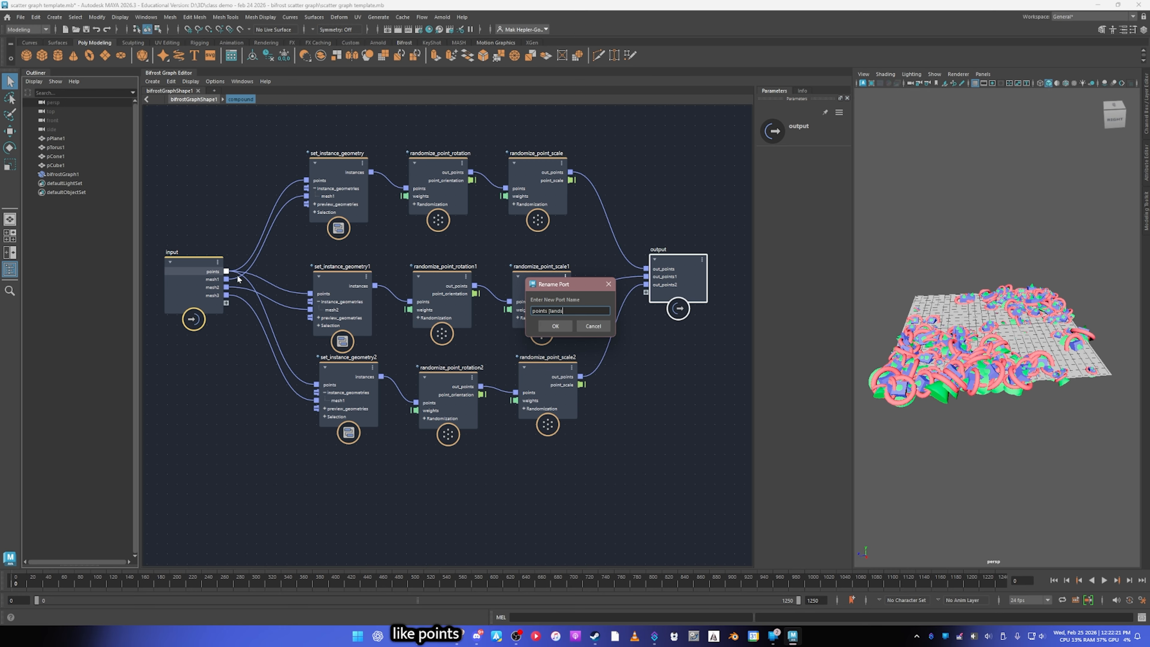
{"action": "type", "text": "dscape in"}
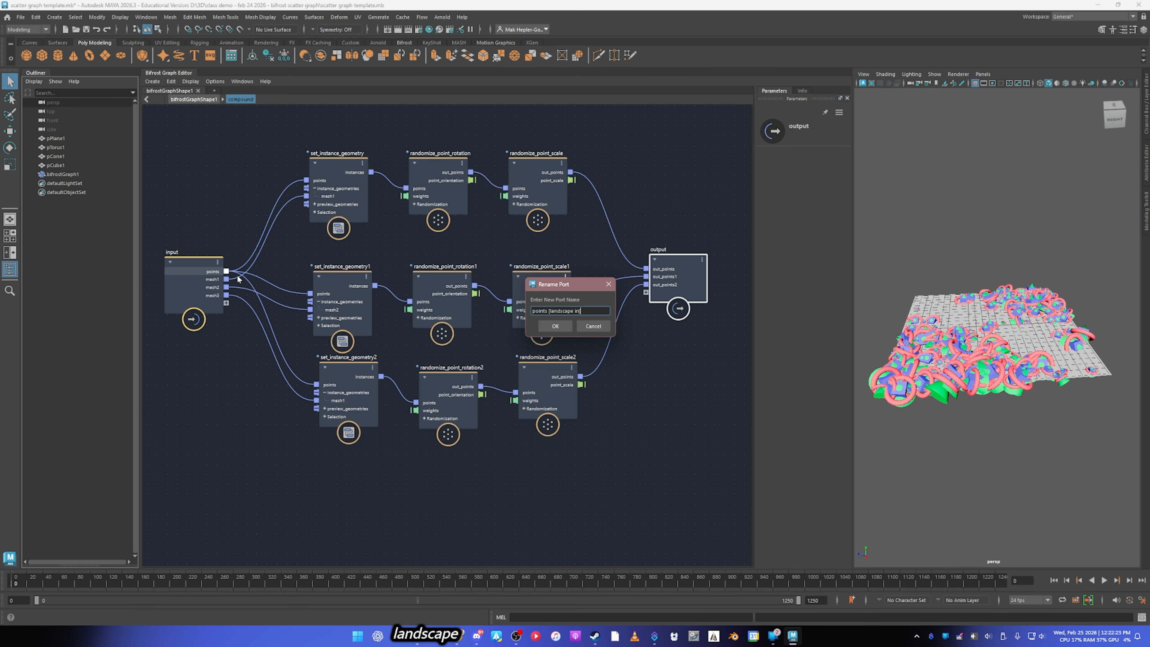
{"action": "type", "text": "]"}
{"action": "left_click", "coordinate": [561, 324]}
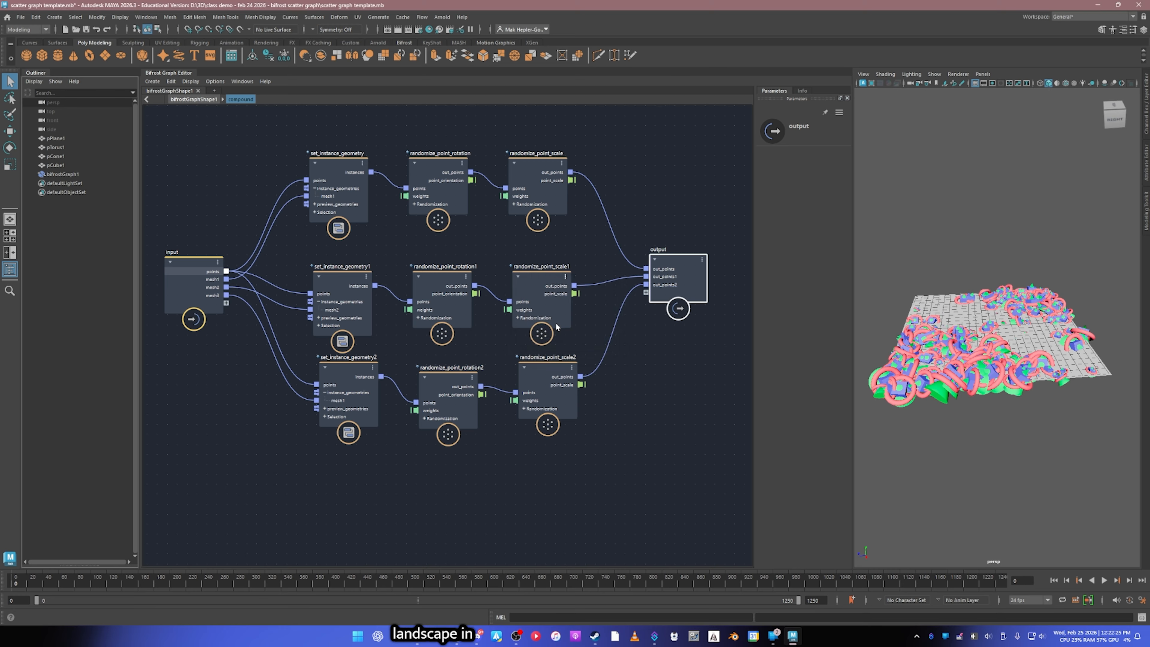
Step: Clean up the renamed port's name to points_landscape_in and return to the top-level bifrostGraphShape1 graph
{"action": "right_click", "coordinate": [207, 271]}
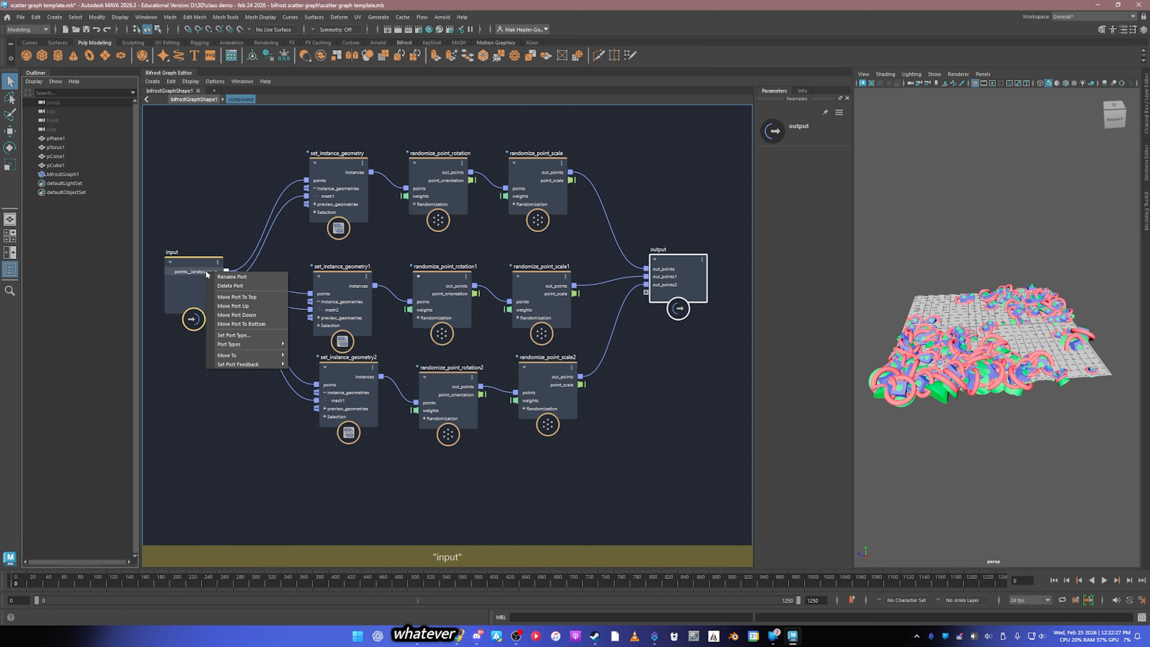
{"action": "left_click", "coordinate": [235, 283]}
{"action": "key", "text": "End"}
{"action": "key", "text": "BackSpace"}
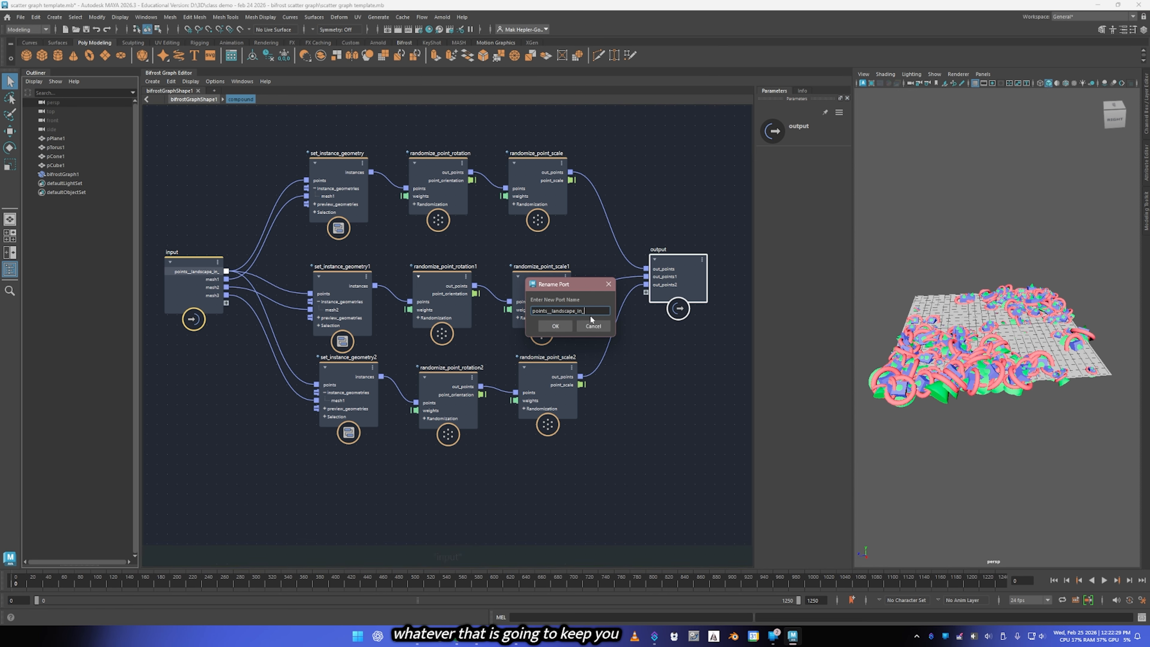
{"action": "type", "text": "_"}
{"action": "left_click", "coordinate": [561, 329]}
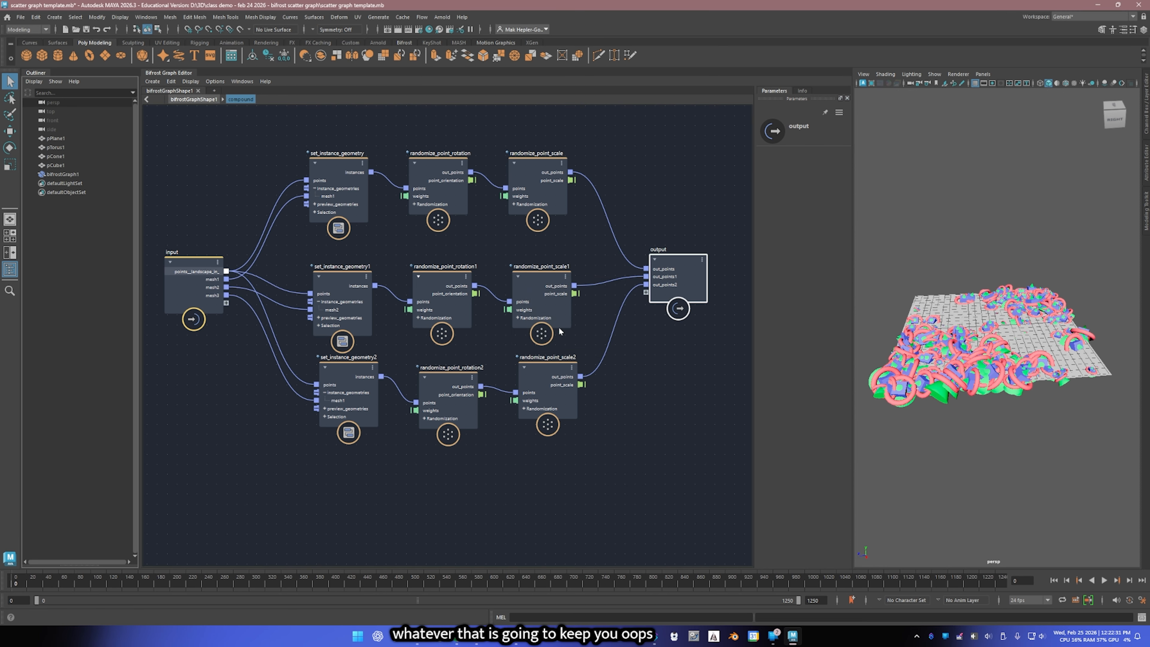
{"action": "left_click", "coordinate": [197, 99]}
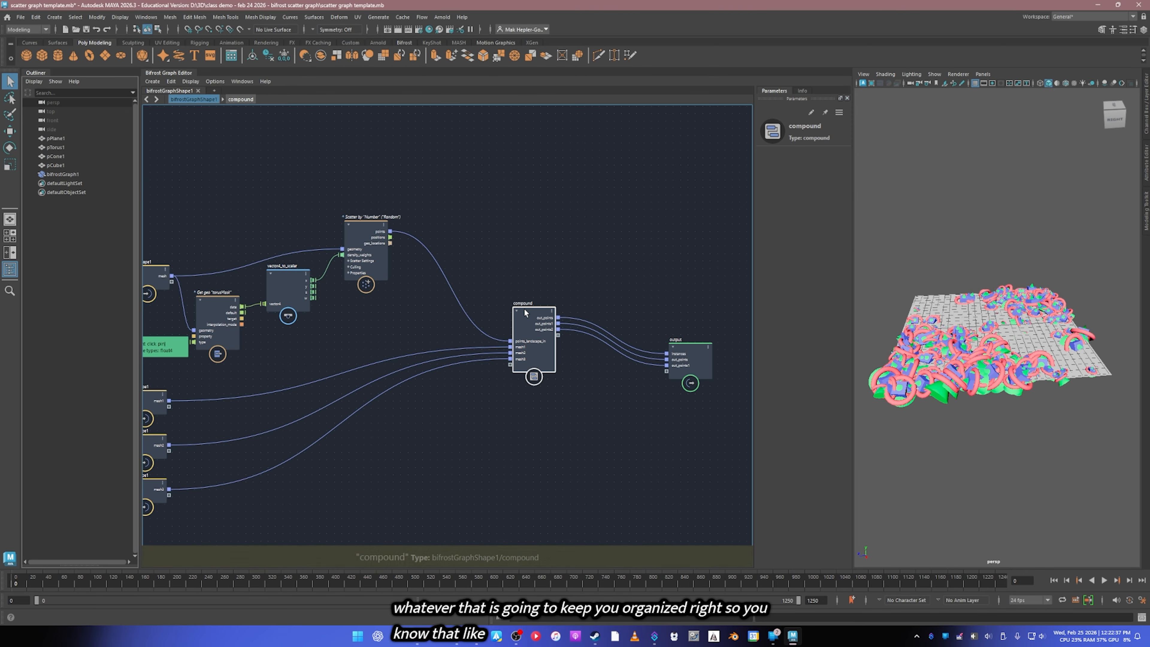
{"action": "middle_click_drag", "start_coordinate": [312, 398], "coordinate": [360, 353]}
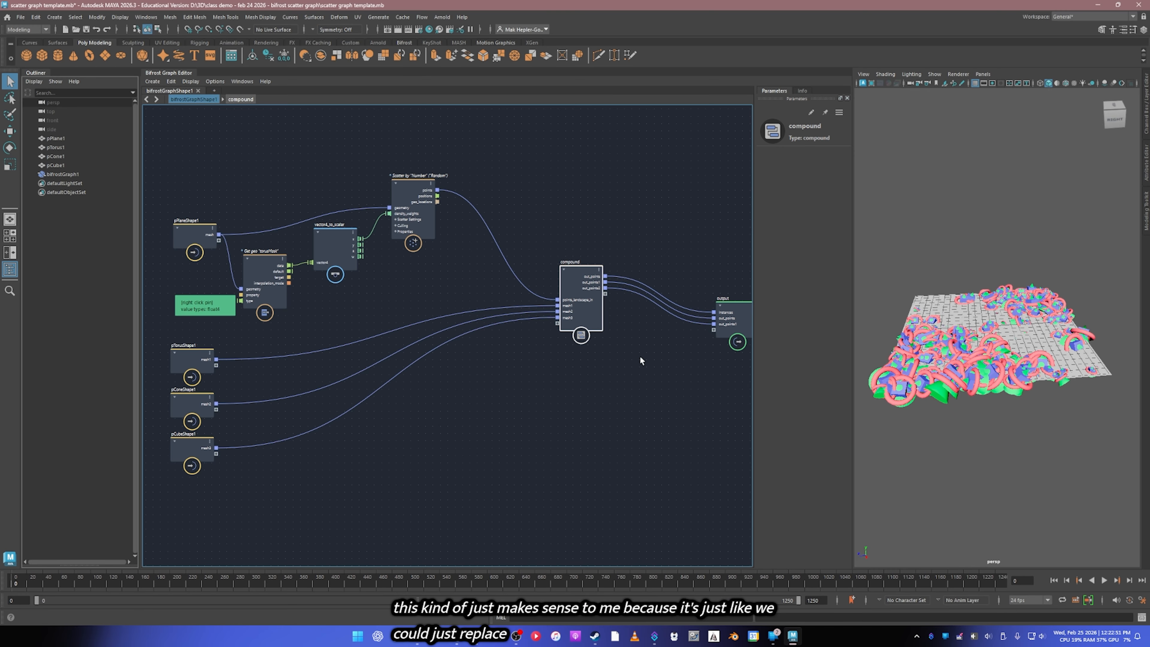
Step: Shift the top-level output node slightly away from the compound and enter the compound to review its node rows
{"action": "middle_click_drag", "start_coordinate": [692, 372], "coordinate": [597, 385]}
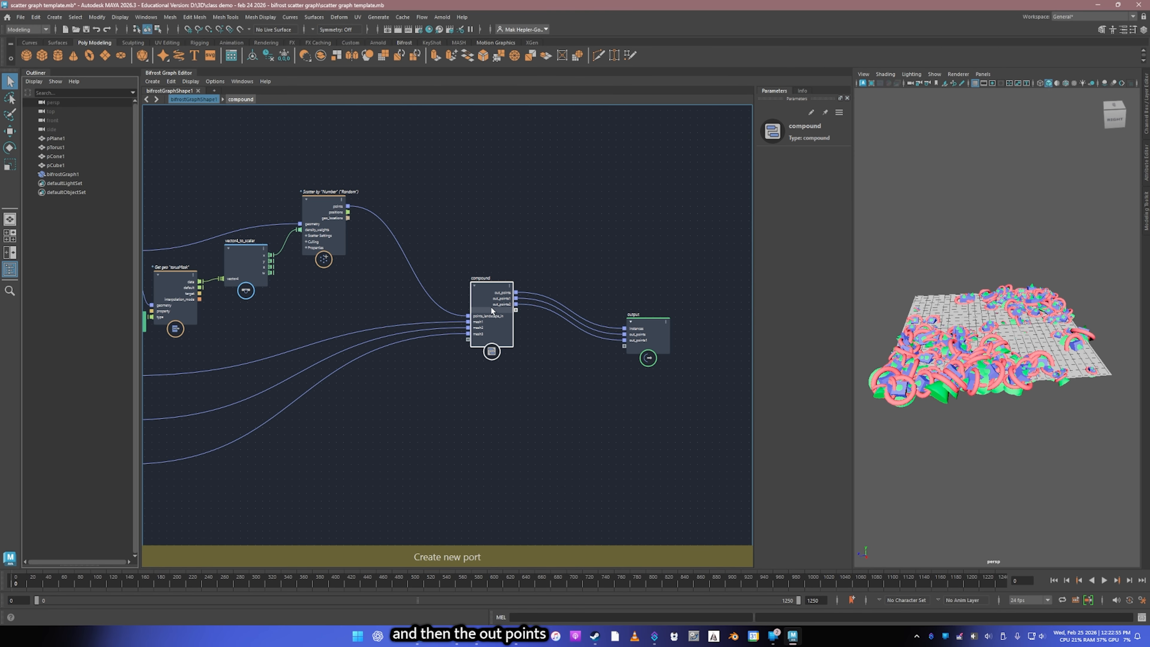
{"action": "left_click", "coordinate": [659, 335]}
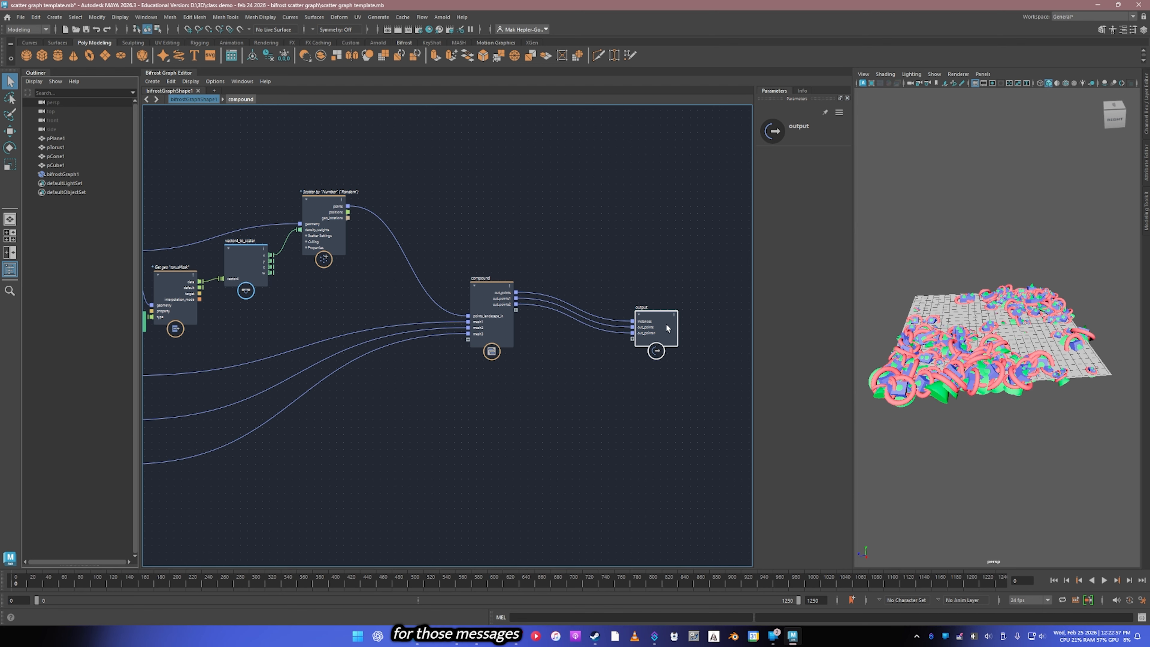
{"action": "scroll", "coordinate": [508, 322], "scroll_direction": "up", "scroll_amount": 3}
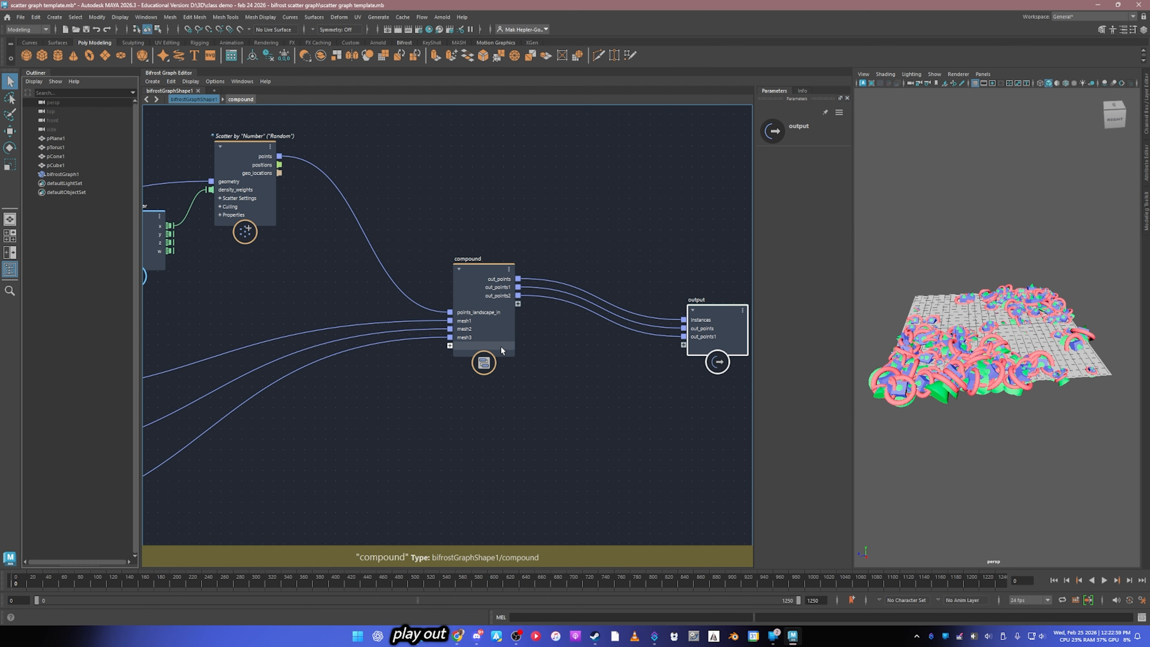
{"action": "scroll", "coordinate": [500, 346], "scroll_direction": "down", "scroll_amount": 2}
{"action": "double_click", "coordinate": [481, 294]}
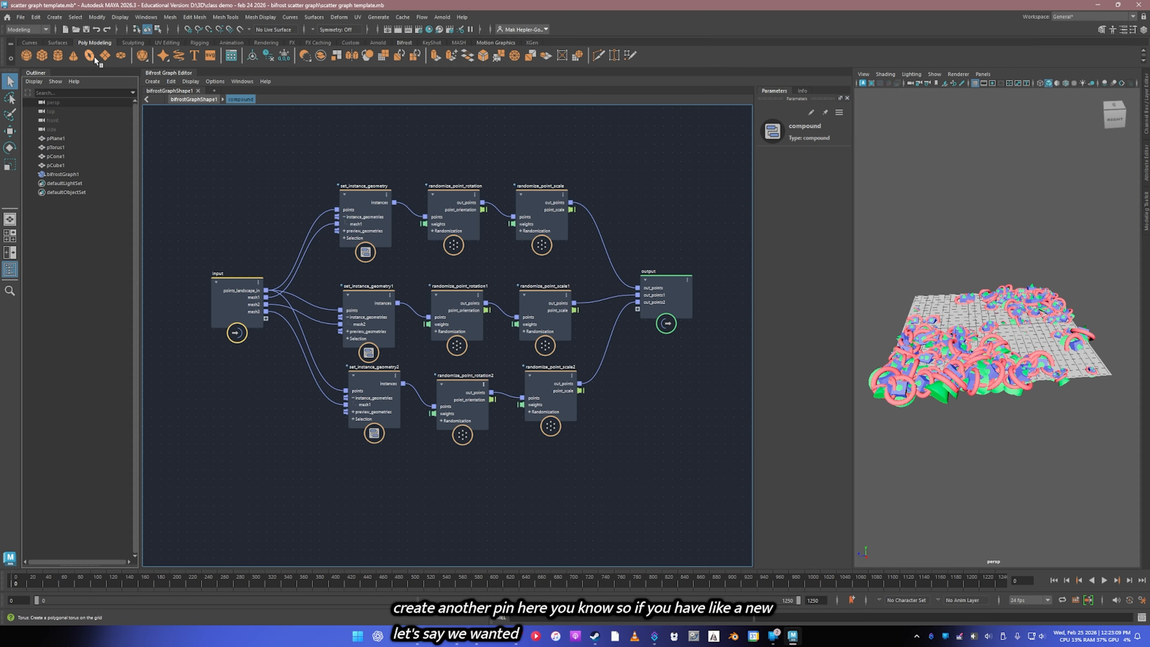
Step: Create another polygon cube in the scene and scale it up
{"action": "left_click", "coordinate": [41, 56]}
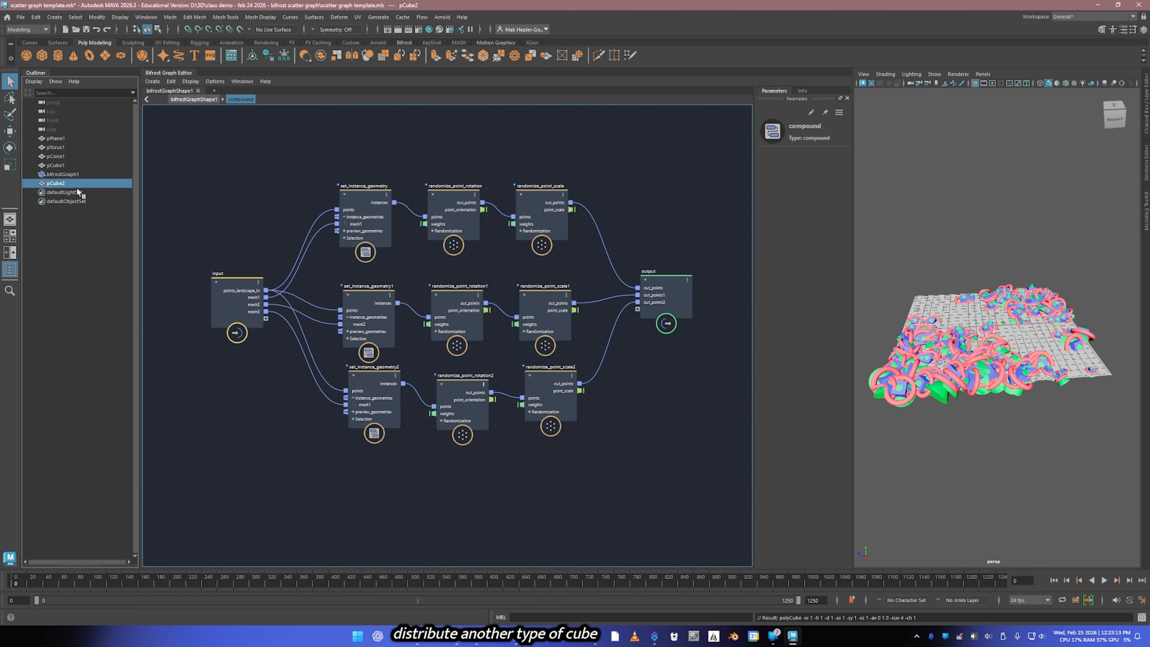
{"action": "key", "text": "r"}
{"action": "mouse_move", "coordinate": [998, 327]}
{"action": "left_mouse_down"}
{"action": "mouse_move", "coordinate": [1035, 334]}
{"action": "mouse_move", "coordinate": [1003, 337]}
{"action": "left_mouse_up"}
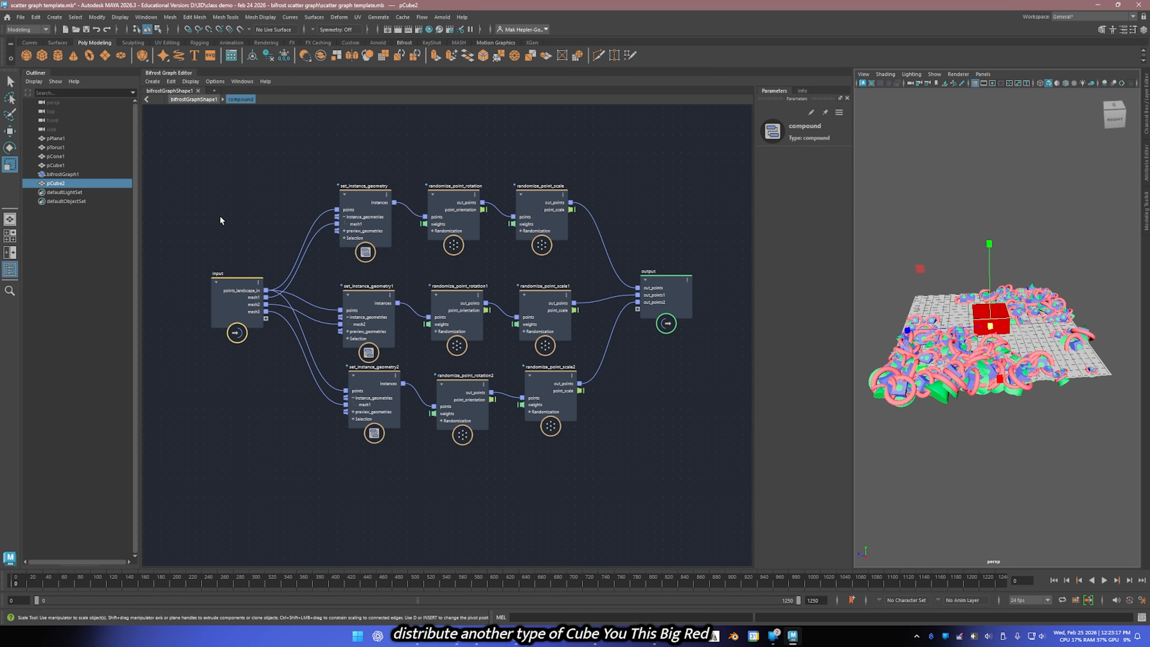
Step: Add the new cube to the top-level graph, wiring it into a new compound input and a new compound output into the output node
{"action": "left_click", "coordinate": [194, 100]}
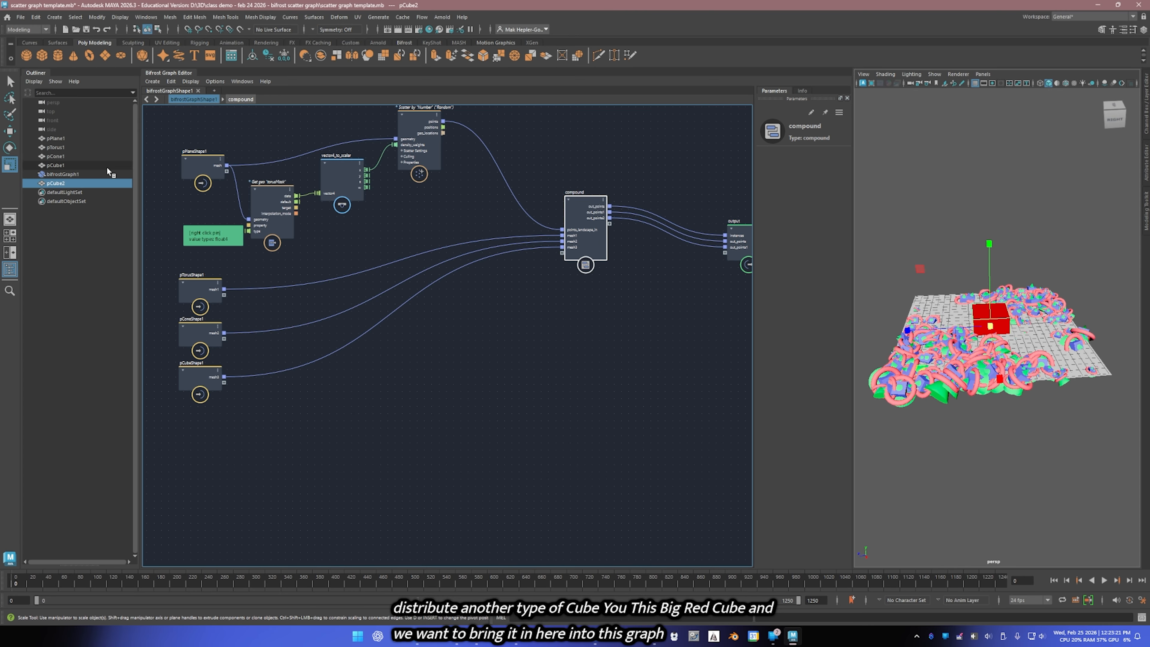
{"action": "middle_click_drag", "start_coordinate": [40, 182], "coordinate": [210, 598]}
{"action": "left_click_drag", "start_coordinate": [195, 447], "coordinate": [563, 252]}
{"action": "middle_click_drag", "start_coordinate": [592, 380], "coordinate": [445, 375]}
{"action": "left_click_drag", "start_coordinate": [474, 258], "coordinate": [590, 287]}
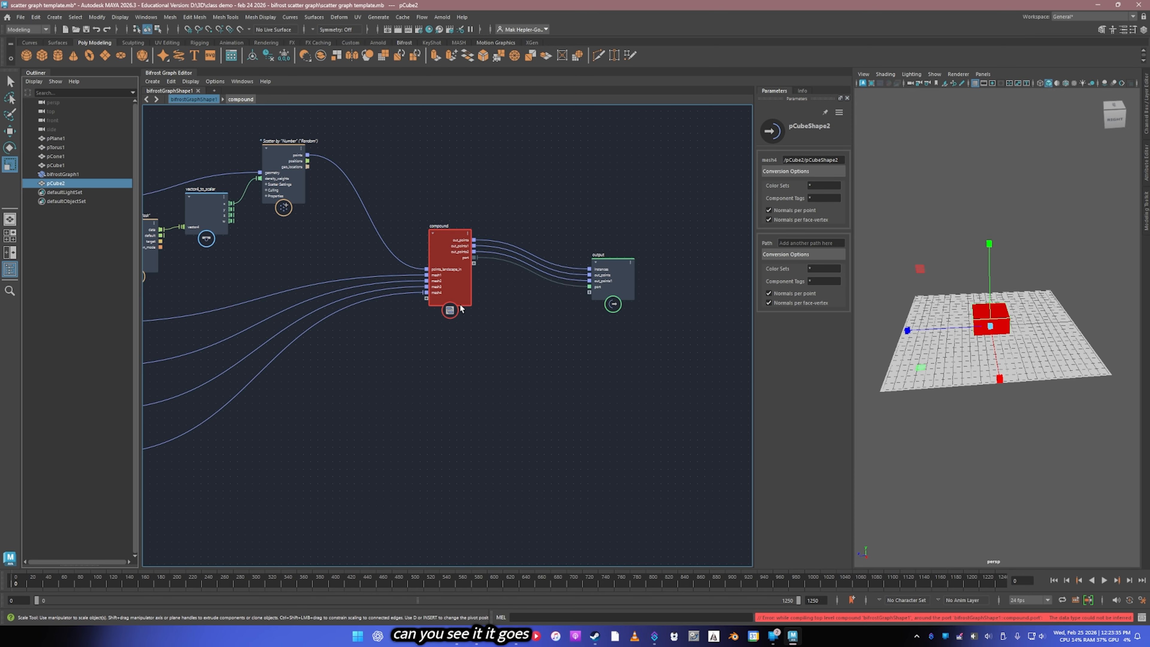
Step: Inside the compound, duplicate the third row of set_instance_geometry, randomize_point_rotation and randomize_point_scale nodes and place the copy beneath it
{"action": "double_click", "coordinate": [443, 245]}
{"action": "left_click", "coordinate": [699, 310]}
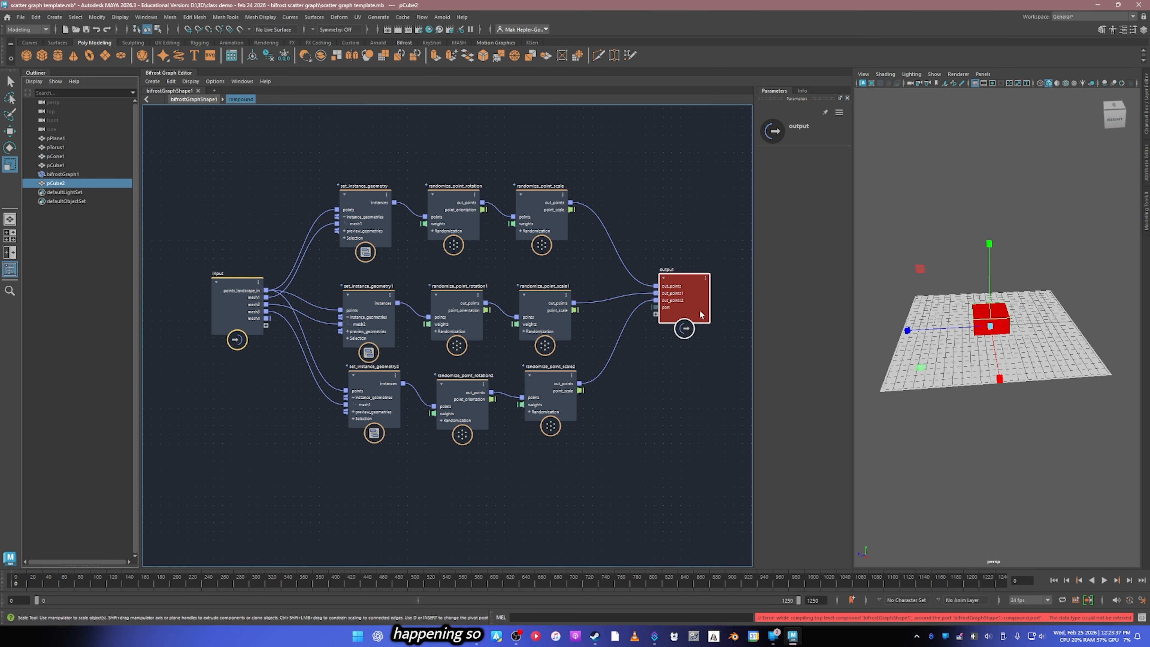
{"action": "middle_click_drag", "start_coordinate": [592, 479], "coordinate": [589, 426]}
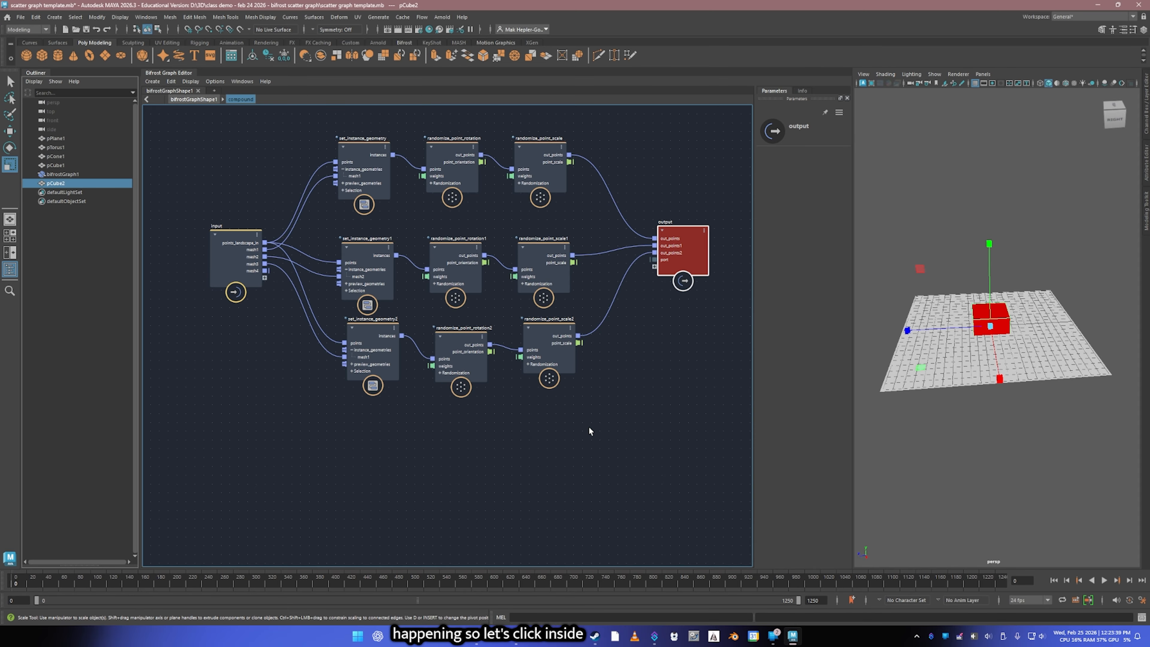
{"action": "left_click_drag", "start_coordinate": [570, 412], "coordinate": [385, 347]}
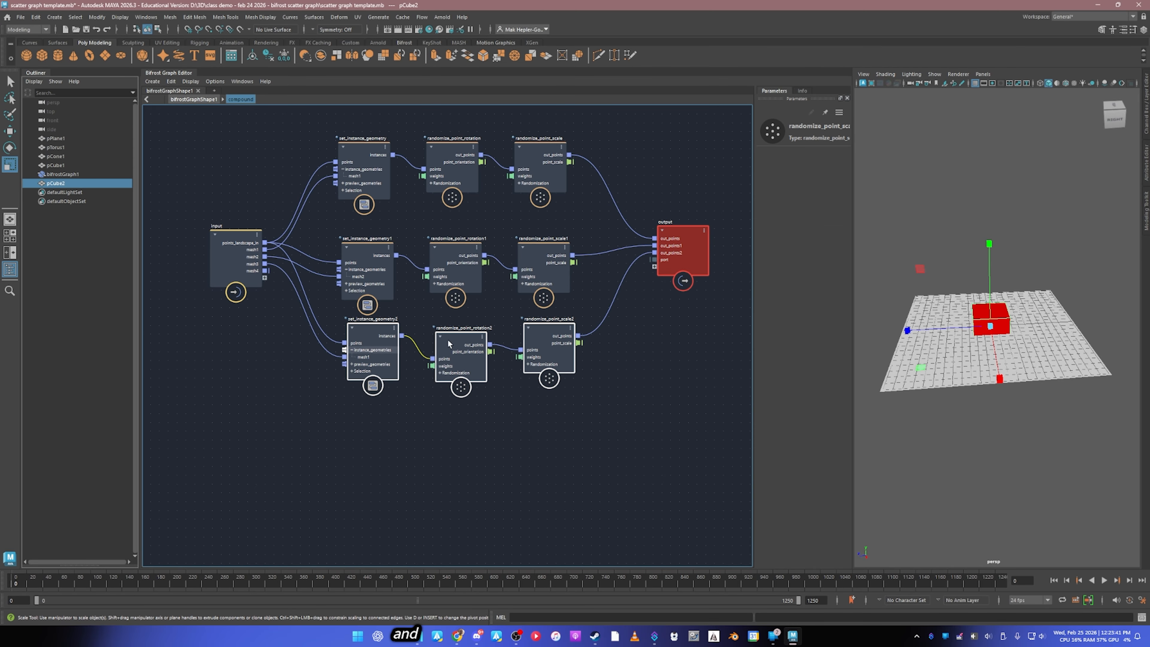
{"action": "left_click", "coordinate": [607, 437]}
{"action": "left_click_drag", "start_coordinate": [606, 440], "coordinate": [344, 317]}
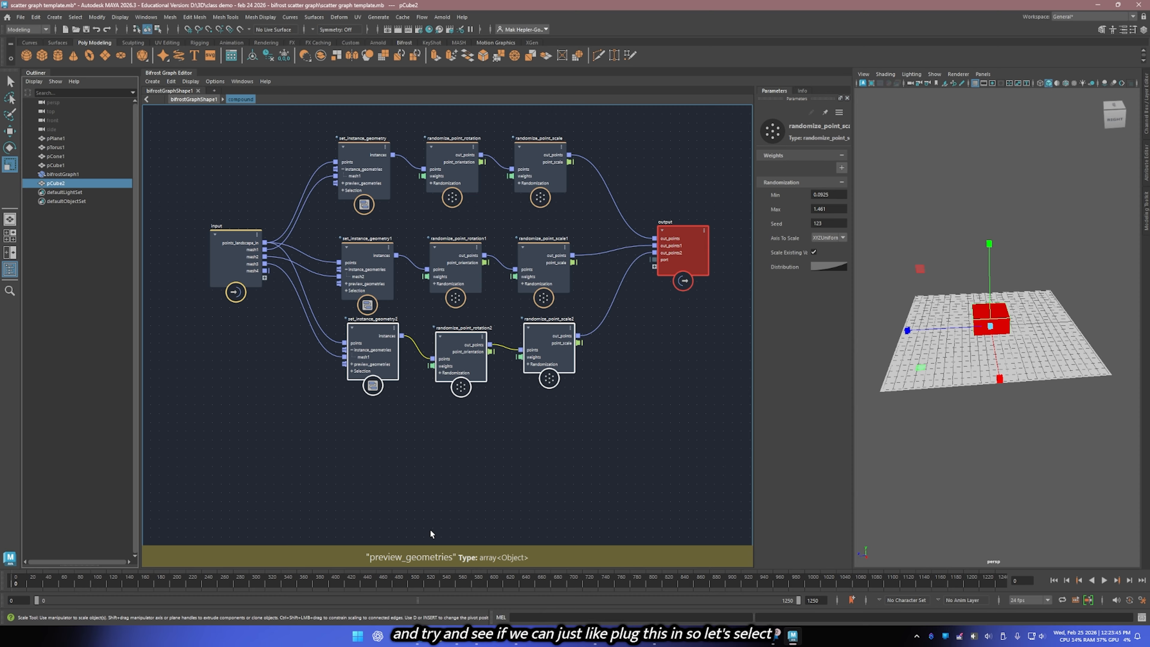
{"action": "left_click", "coordinate": [381, 465]}
{"action": "key", "text": "ctrl+v"}
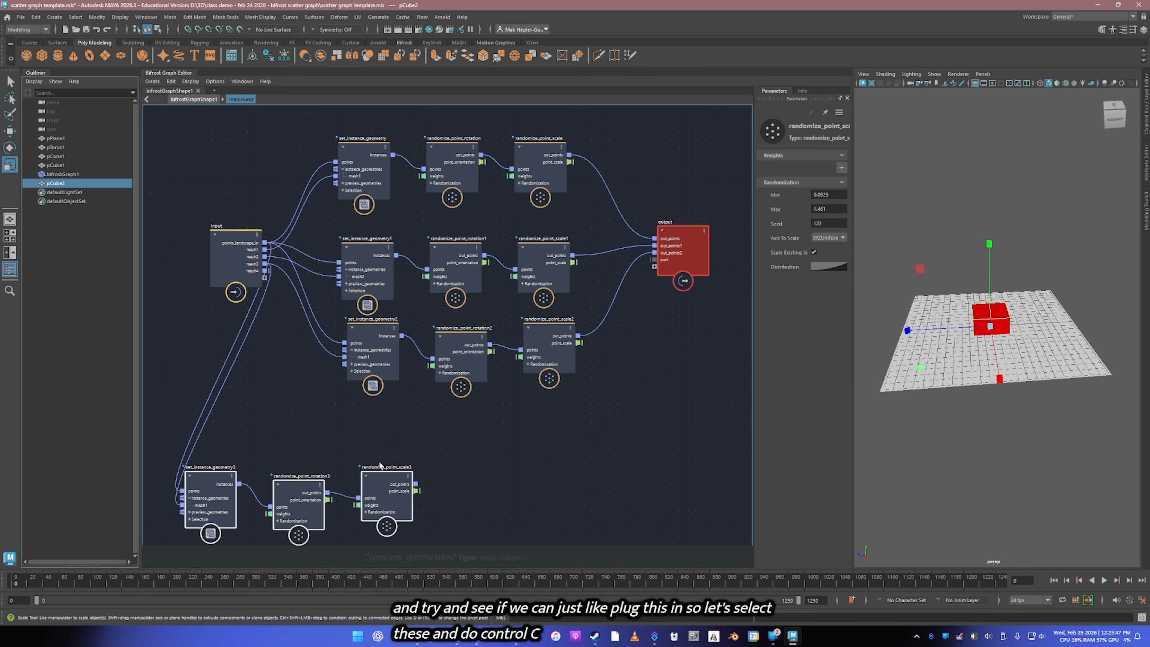
{"action": "left_click_drag", "start_coordinate": [308, 501], "coordinate": [481, 434]}
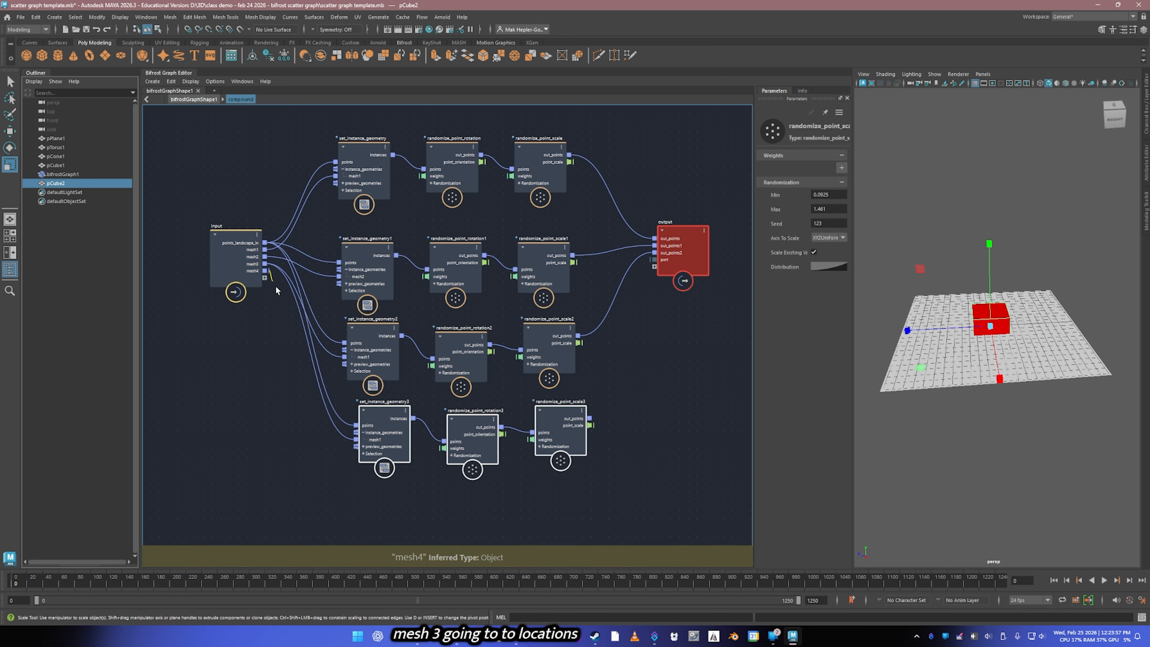
Step: Connect mesh4 to the copied row's mesh input and its scale node's out_points to the output's port, returning to the top-level graph
{"action": "left_click_drag", "start_coordinate": [266, 270], "coordinate": [360, 443]}
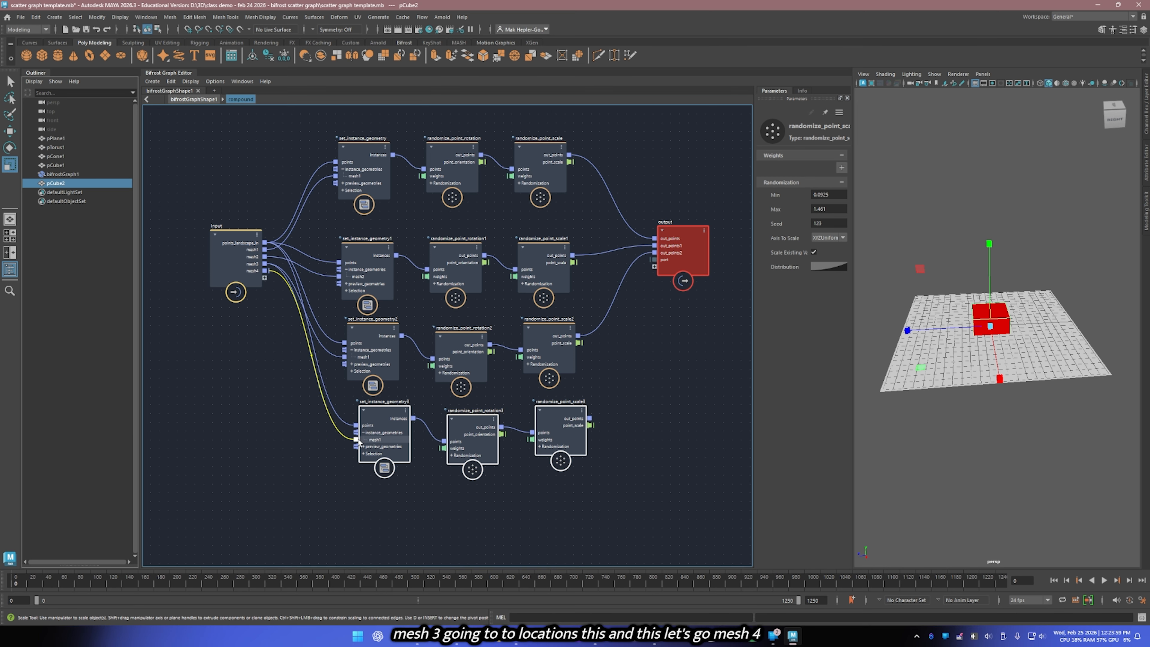
{"action": "left_click_drag", "start_coordinate": [589, 418], "coordinate": [658, 261]}
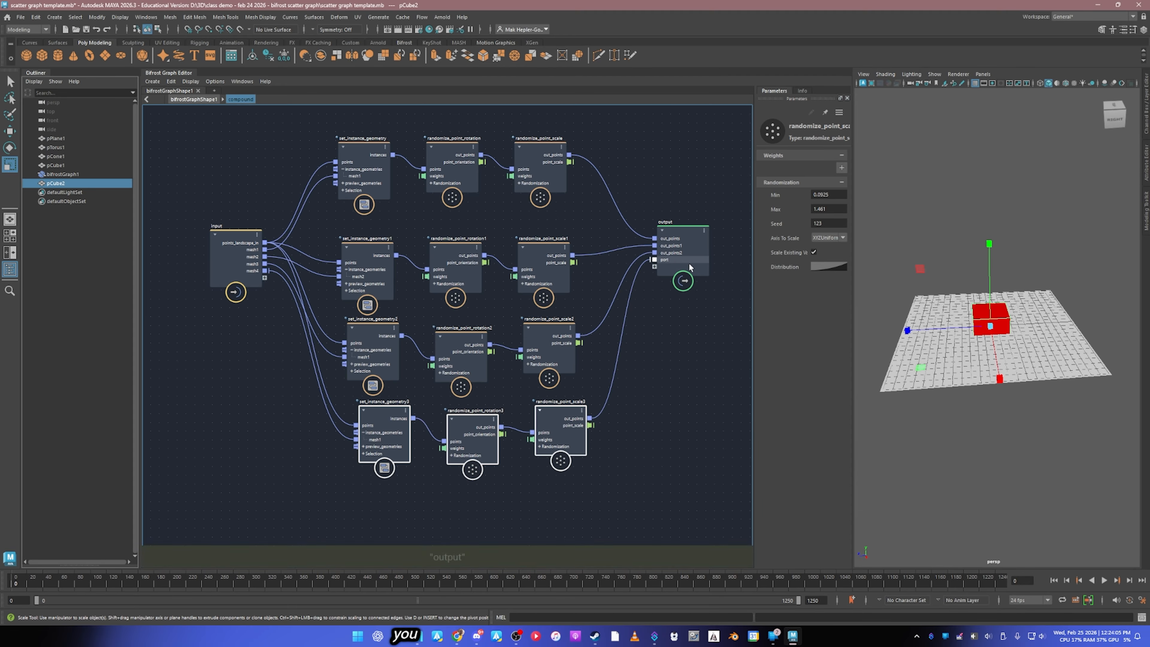
{"action": "left_click", "coordinate": [194, 98]}
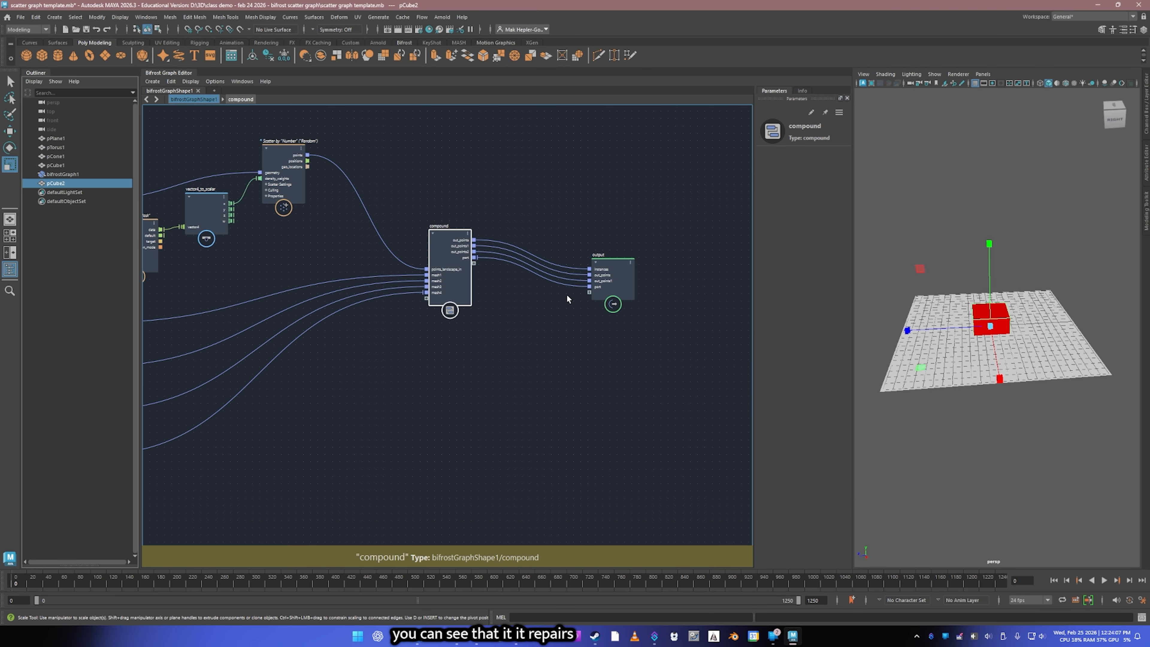